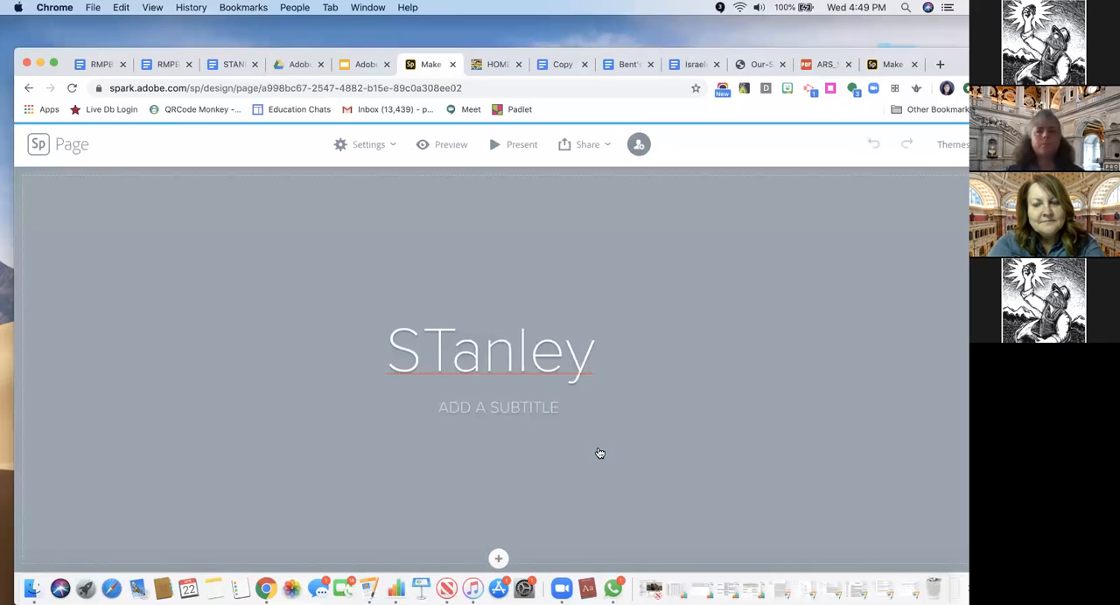
Replace the page title with "Stanley Hotel", copied from the title row of the Stanley Hotel lesson document
{"action": "left_click", "coordinate": [226, 67]}
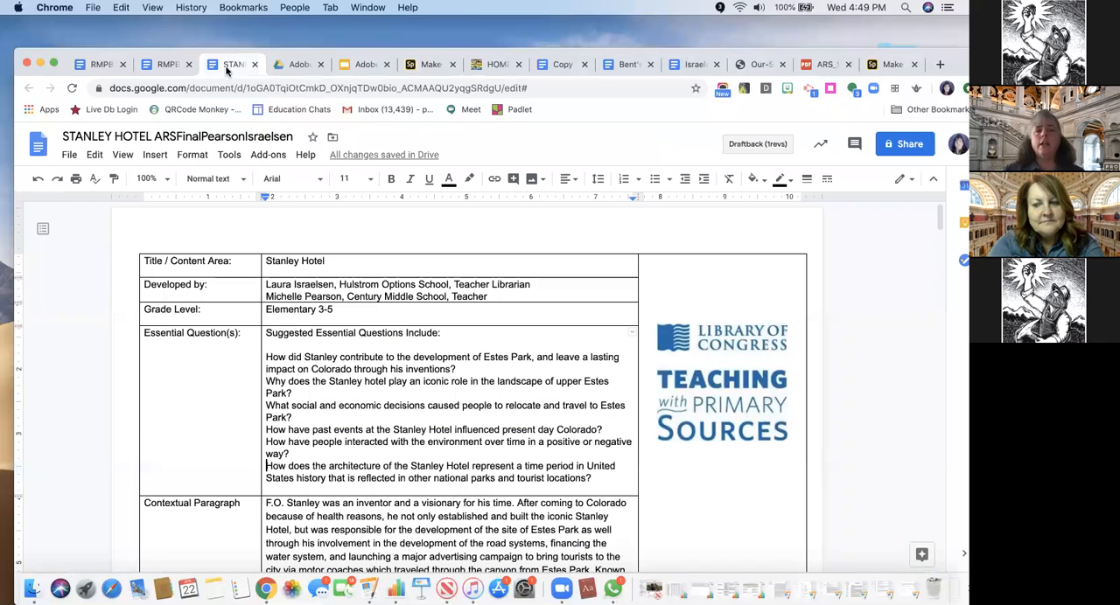
{"action": "left_click_drag", "start_coordinate": [325, 261], "coordinate": [268, 257]}
{"action": "key", "text": "super+c"}
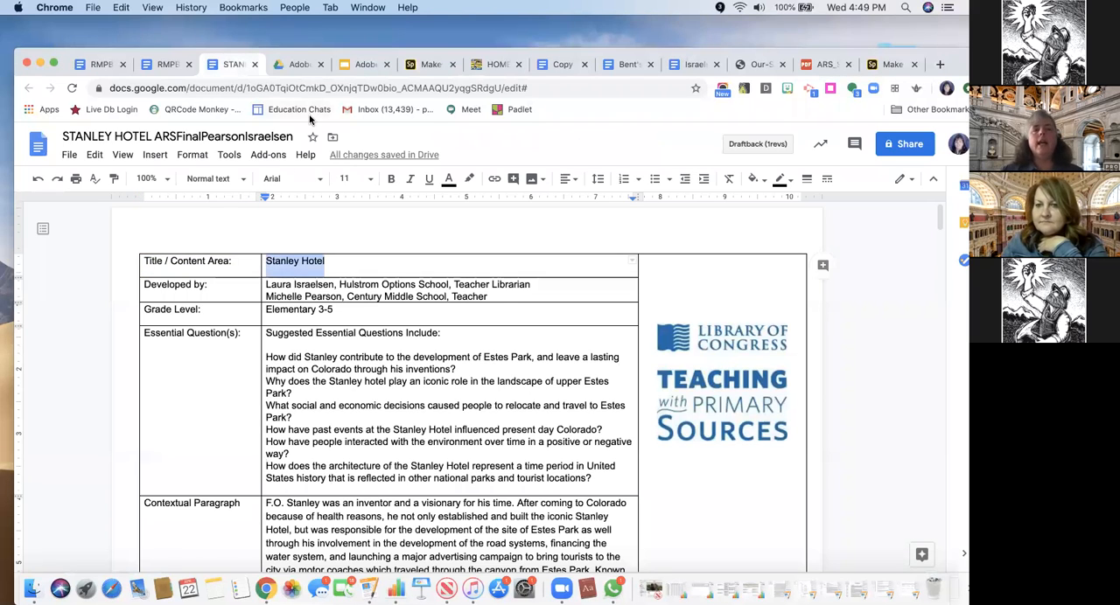
{"action": "left_click", "coordinate": [357, 70]}
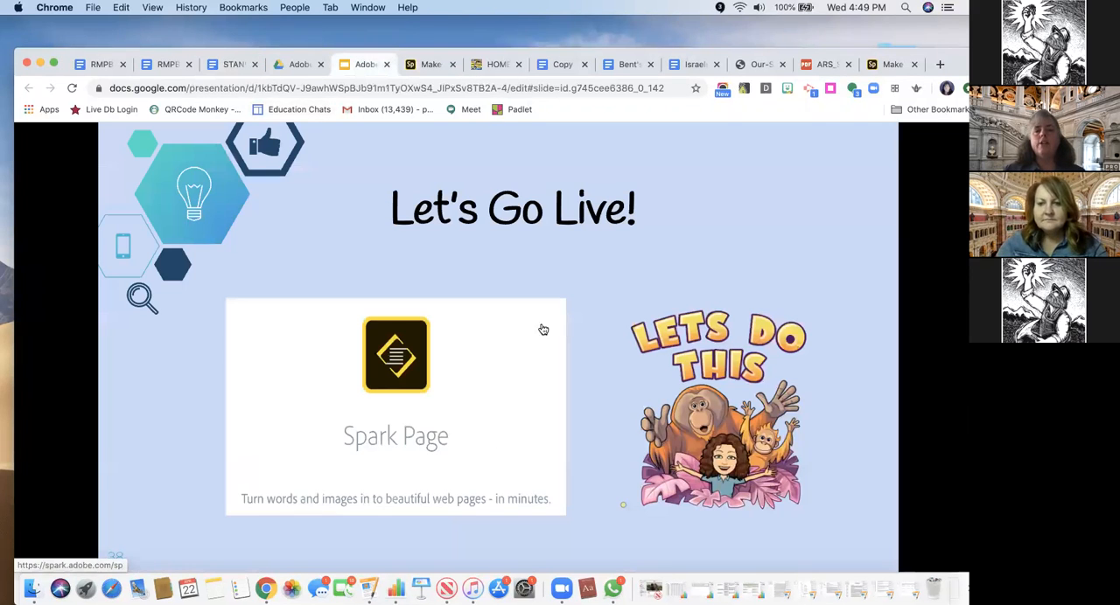
{"action": "left_click", "coordinate": [428, 65]}
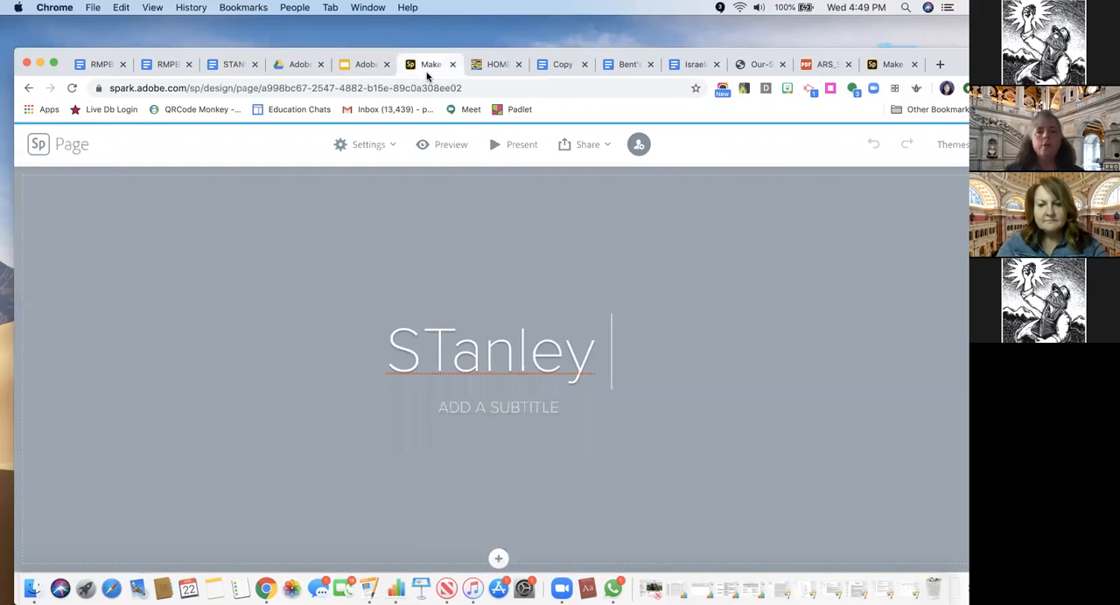
{"action": "left_click", "coordinate": [595, 355]}
{"action": "key", "text": "BackSpace"}
{"action": "key", "text": "BackSpace"}
{"action": "key", "text": "BackSpace"}
{"action": "key", "text": "BackSpace"}
{"action": "key", "text": "BackSpace"}
{"action": "key", "text": "BackSpace"}
{"action": "key", "text": "BackSpace"}
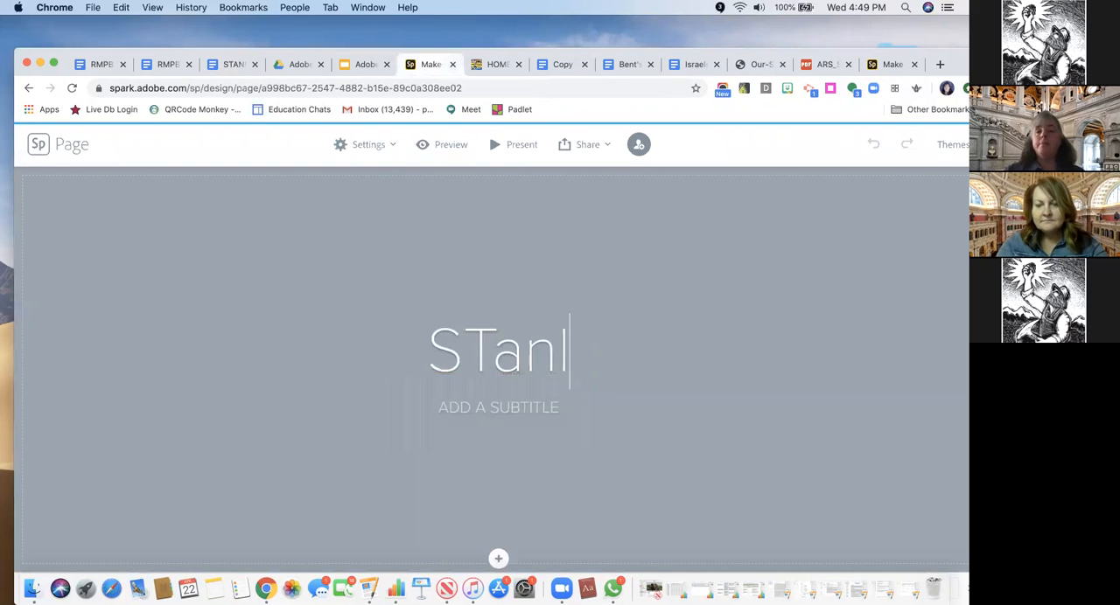
{"action": "key", "text": "super+v"}
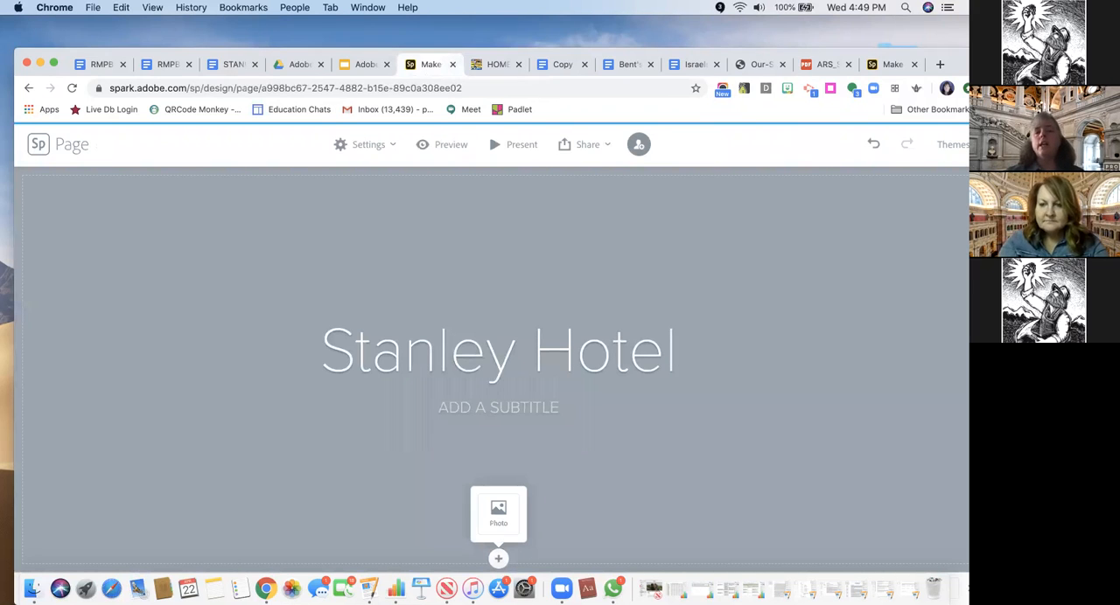
Add the subtitle "LANDMARK NOT JUST A HOTEL" beneath the page title
{"action": "left_click", "coordinate": [494, 407]}
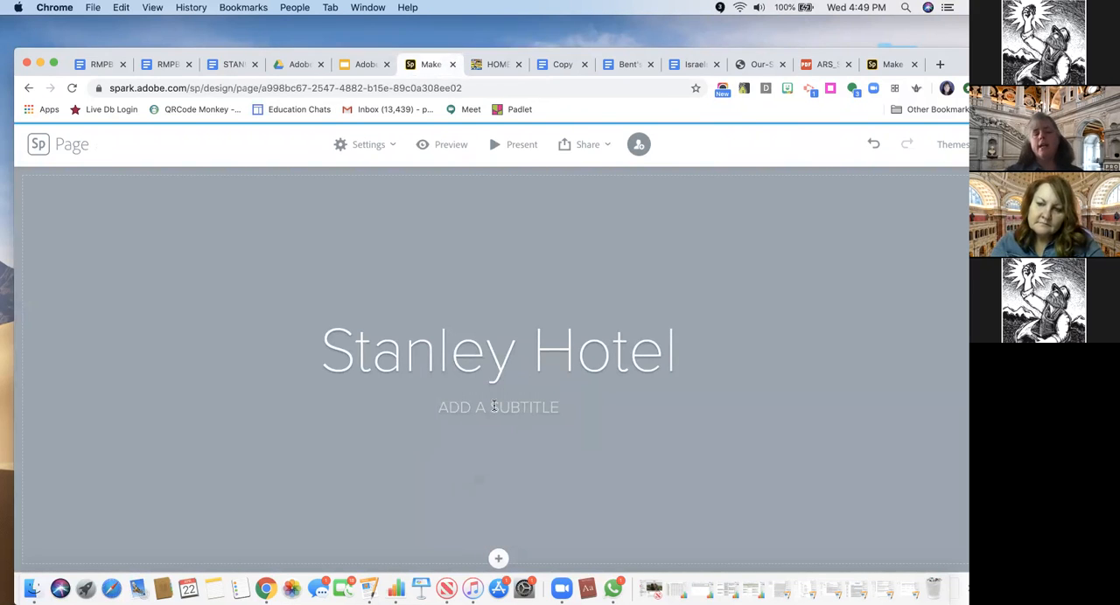
{"action": "type", "text": "LANMAR"}
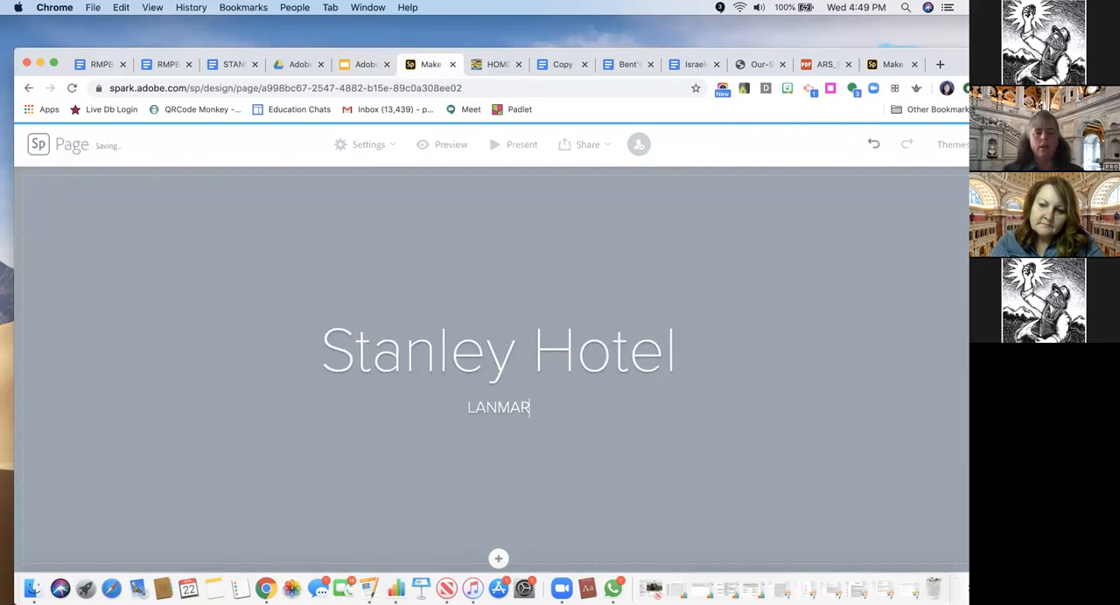
{"action": "type", "text": "K"}
{"action": "key", "text": "BackSpace"}
{"action": "type", "text": "K NOT JUST A HOTEL"}
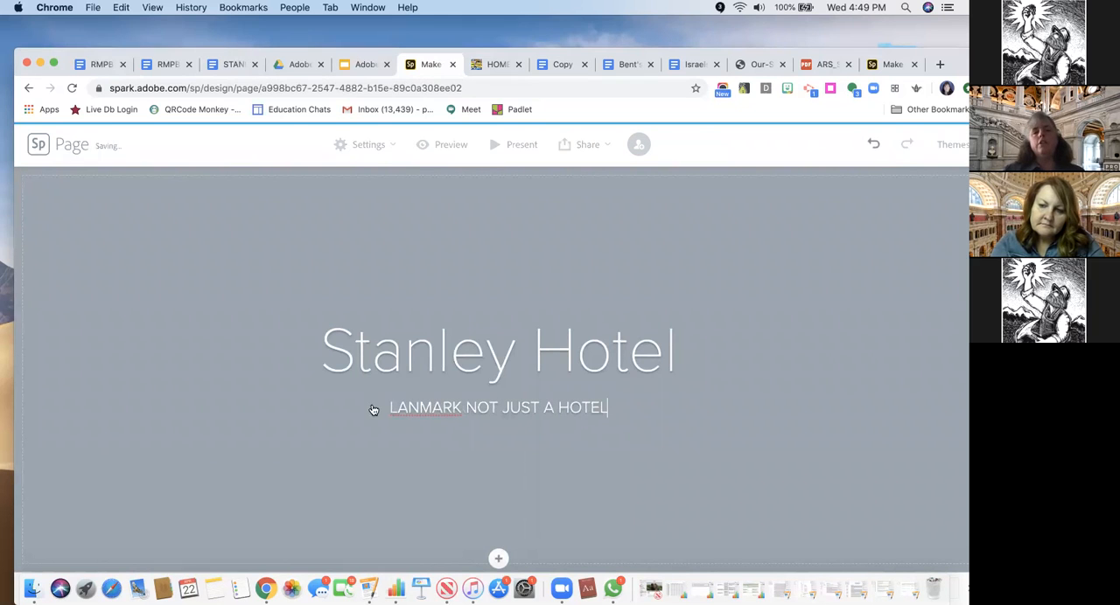
{"action": "left_click", "coordinate": [426, 408]}
{"action": "type", "text": "D"}
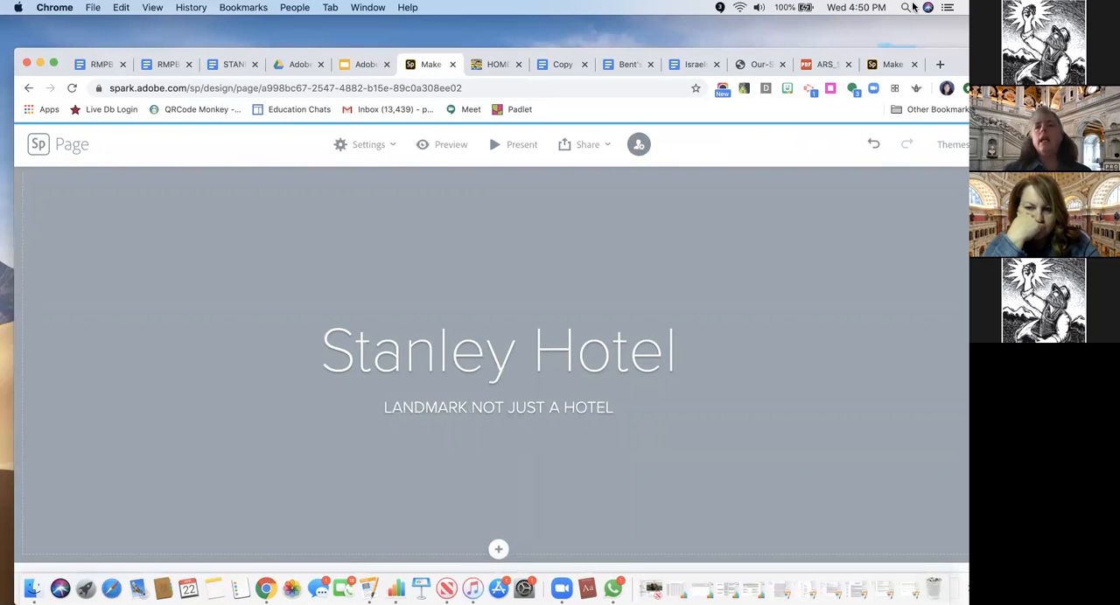
Upload Stanley Hotel Landscape.jpg from the desktop folder Stanley Hotel Images as the title section's background photo
{"action": "left_click_drag", "start_coordinate": [895, 55], "coordinate": [894, 26]}
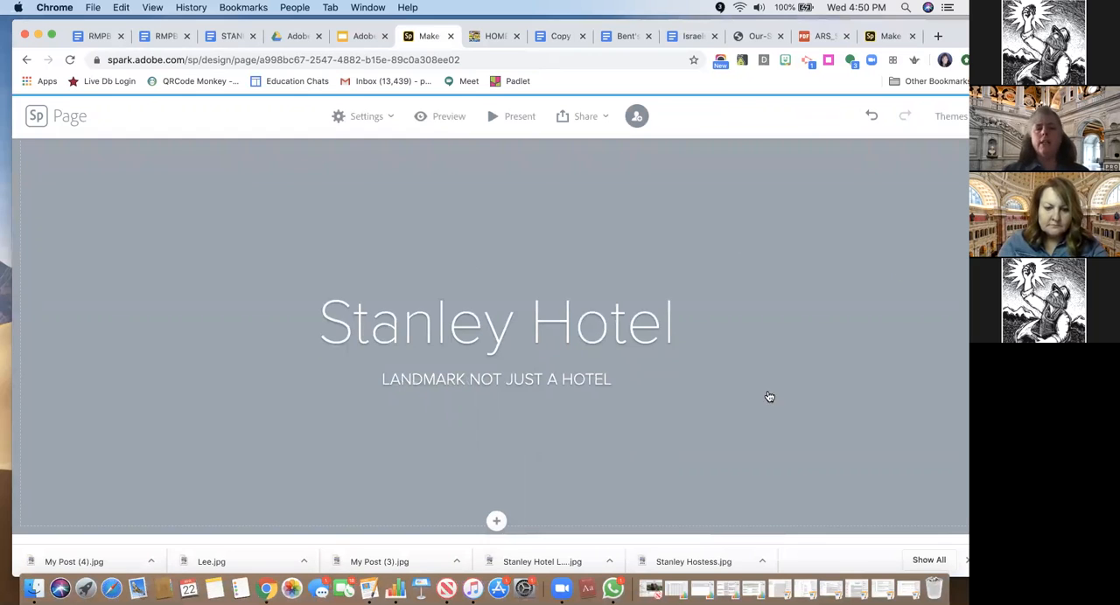
{"action": "left_click", "coordinate": [496, 522]}
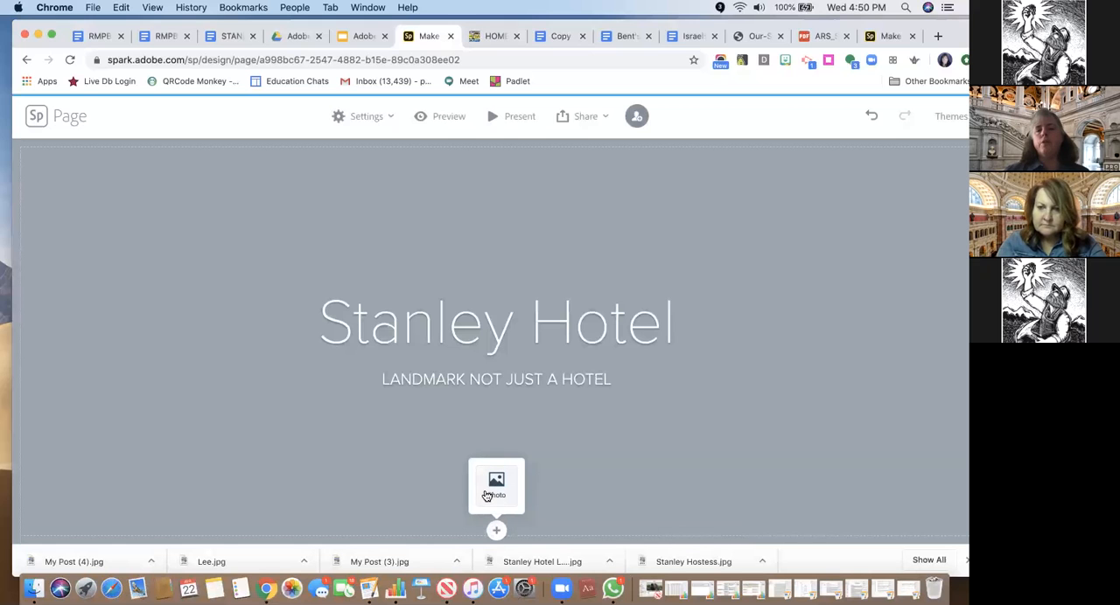
{"action": "left_click", "coordinate": [492, 488]}
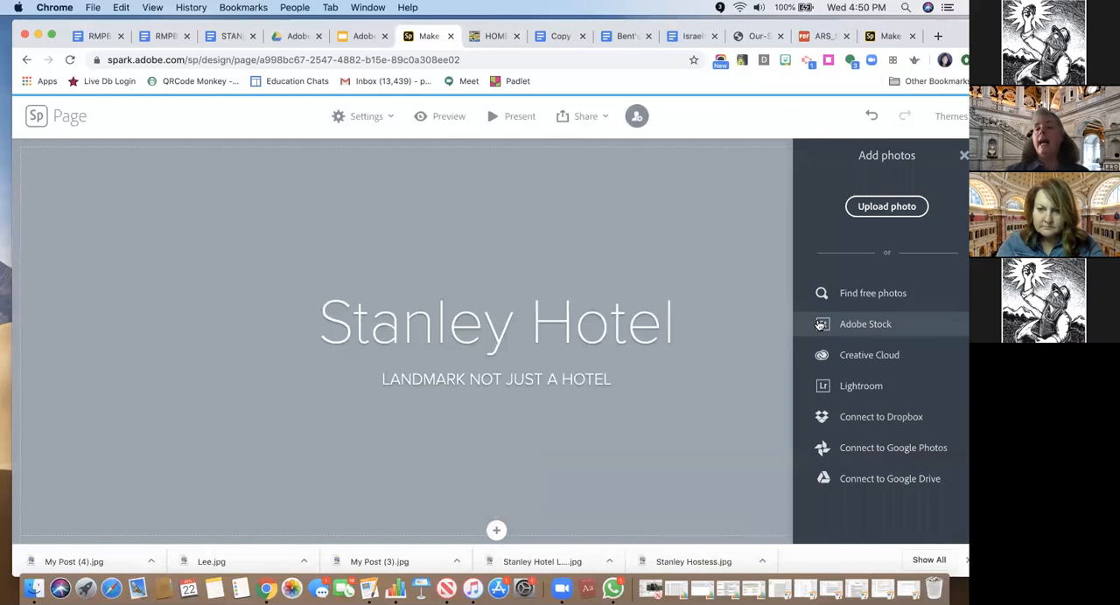
{"action": "left_click", "coordinate": [883, 210]}
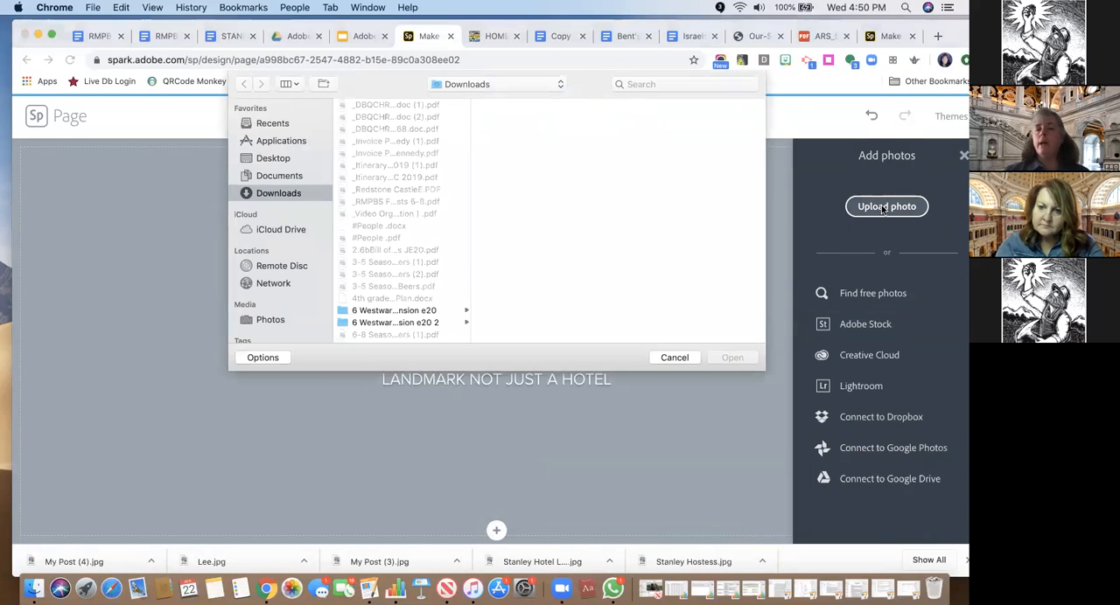
{"action": "left_click", "coordinate": [275, 161]}
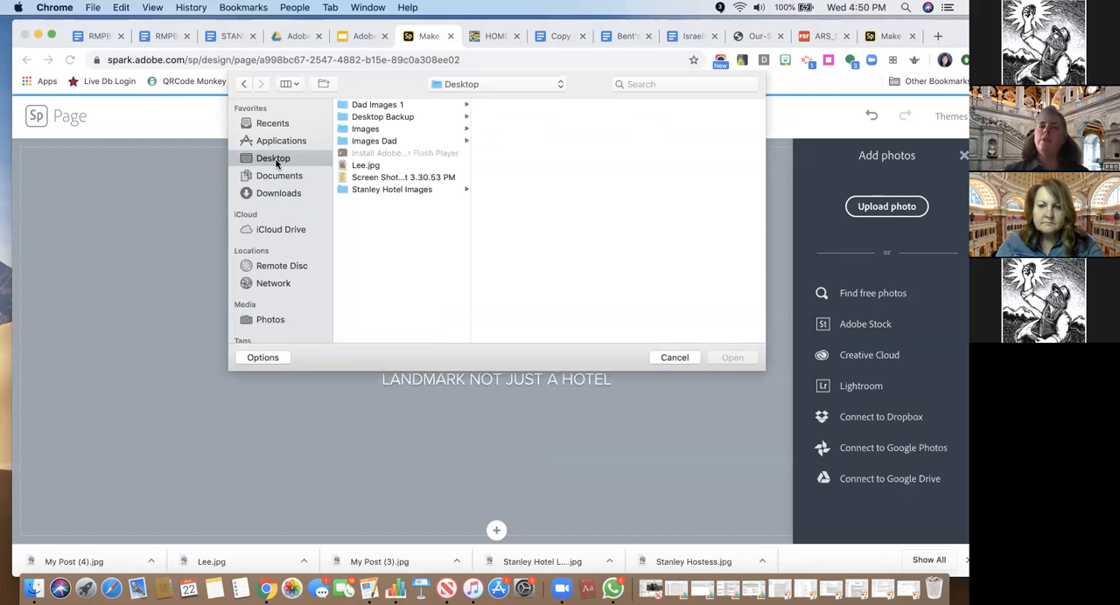
{"action": "left_click", "coordinate": [363, 193]}
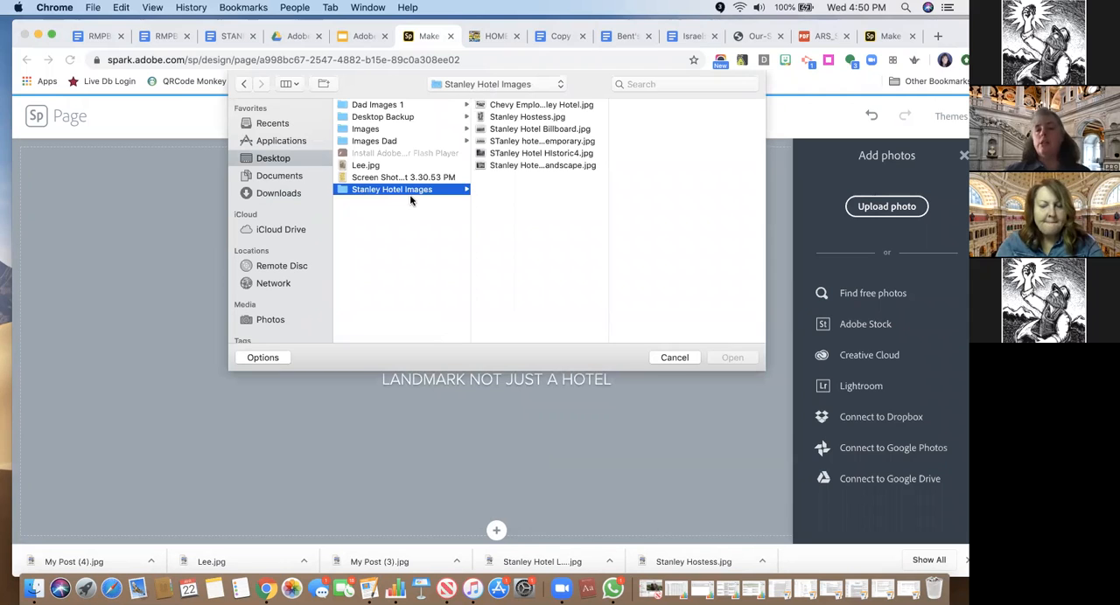
{"action": "left_click", "coordinate": [508, 166]}
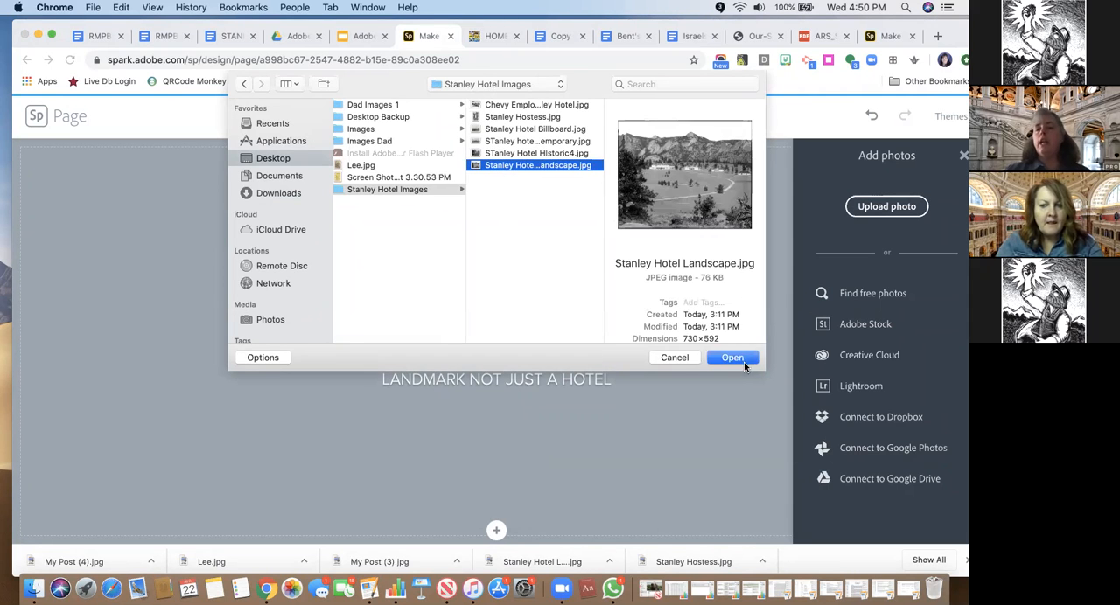
{"action": "left_click", "coordinate": [742, 359]}
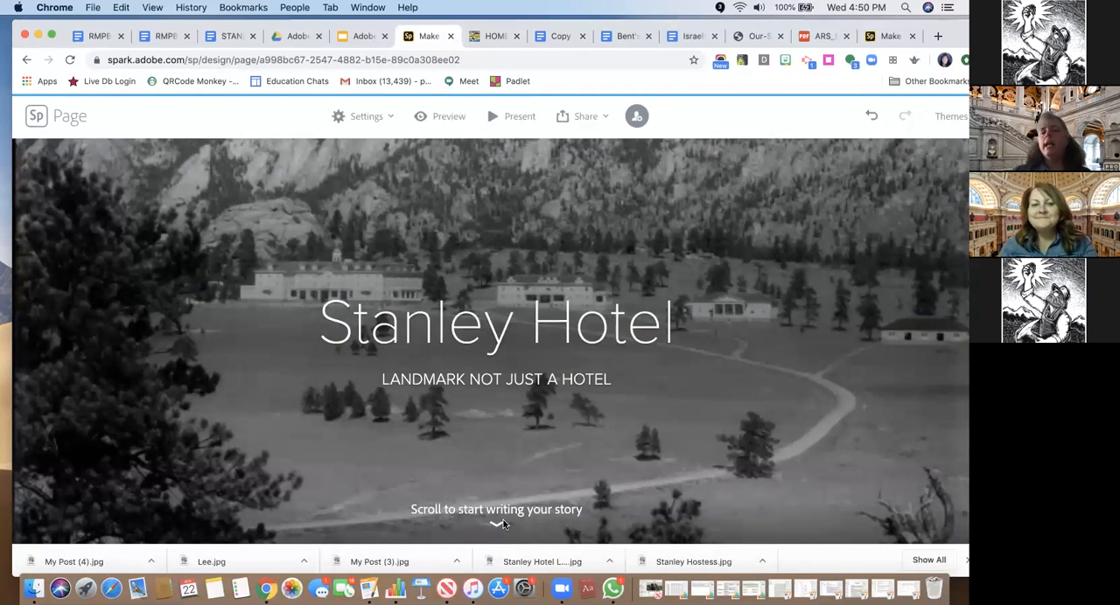
Add a glideshow below the title section and upload Chevy Employees Stanley Hotel.jpg as its first photo
{"action": "scroll", "coordinate": [503, 524], "scroll_direction": "down", "scroll_amount": 3}
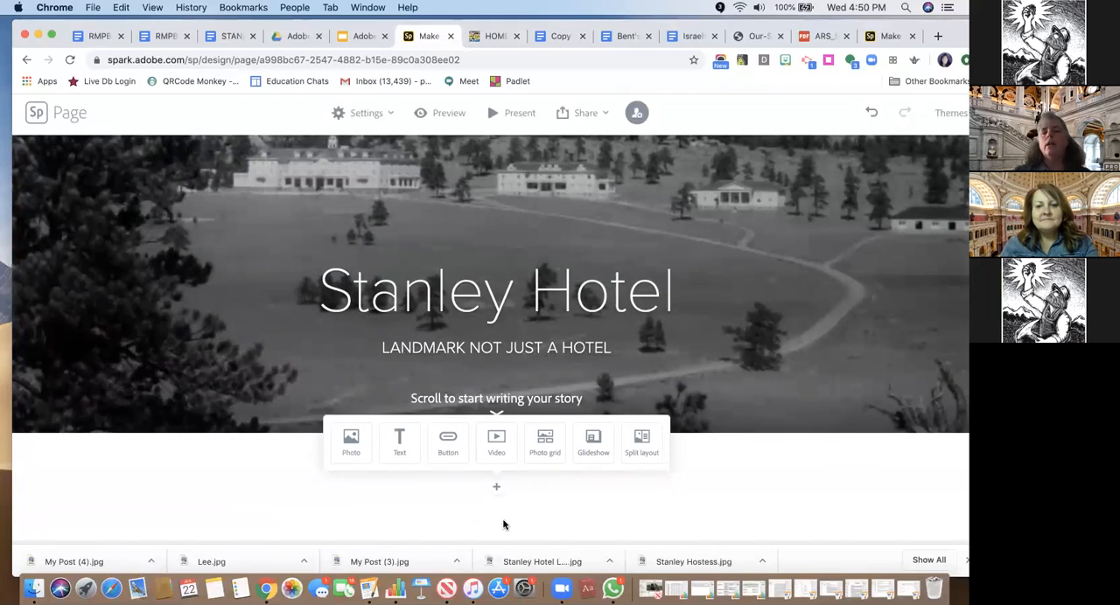
{"action": "scroll", "coordinate": [503, 524], "scroll_direction": "up", "scroll_amount": 2}
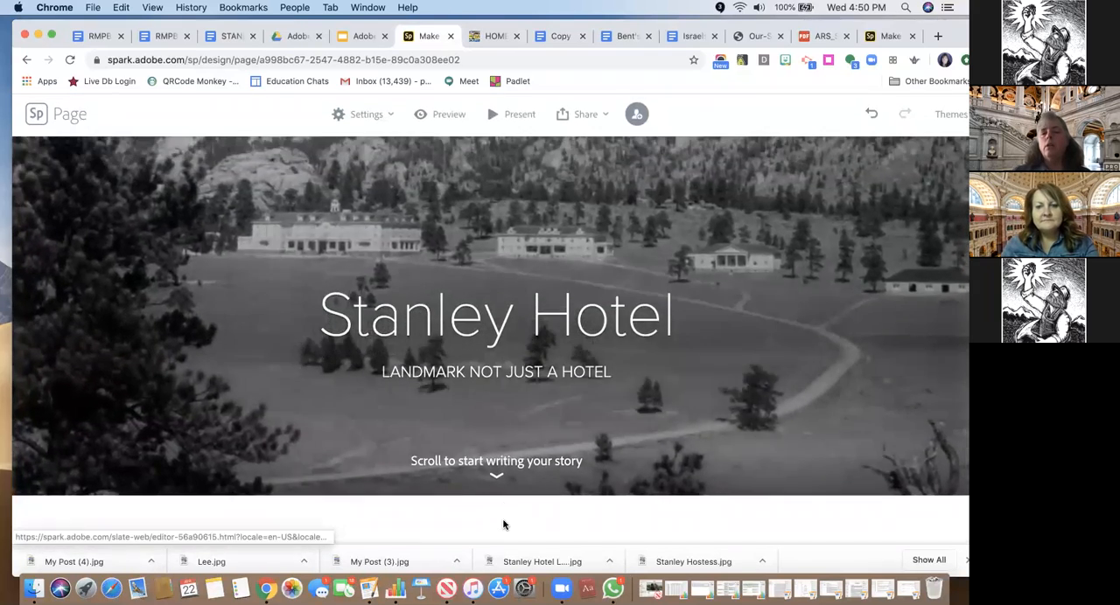
{"action": "scroll", "coordinate": [503, 524], "scroll_direction": "down", "scroll_amount": 2}
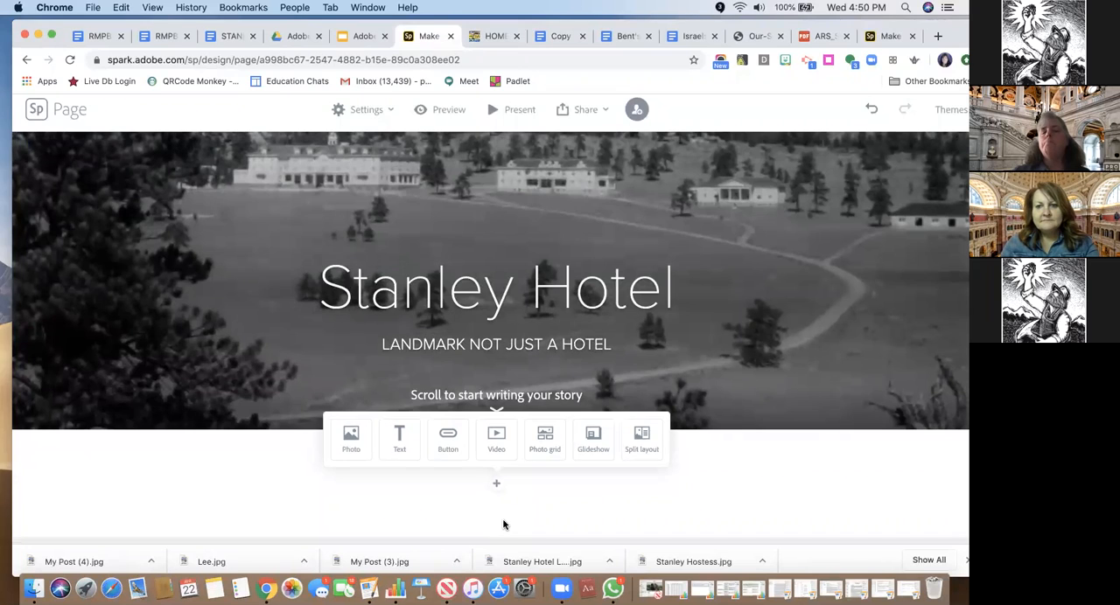
{"action": "scroll", "coordinate": [503, 525], "scroll_direction": "up", "scroll_amount": 1}
{"action": "scroll", "coordinate": [503, 525], "scroll_direction": "down", "scroll_amount": 1}
{"action": "scroll", "coordinate": [503, 525], "scroll_direction": "up", "scroll_amount": 1}
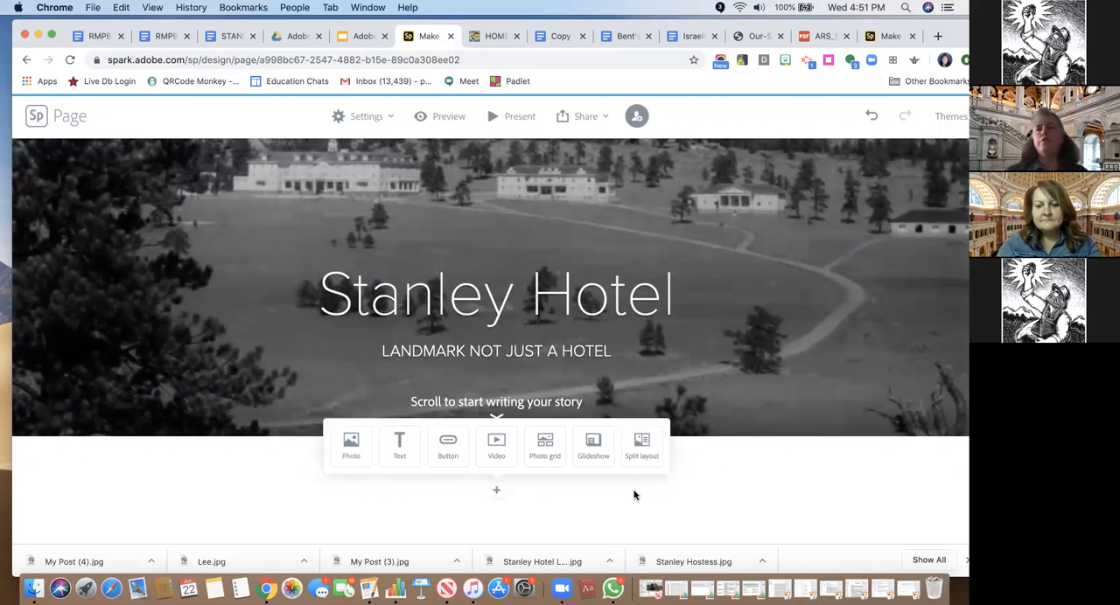
{"action": "left_click", "coordinate": [594, 457]}
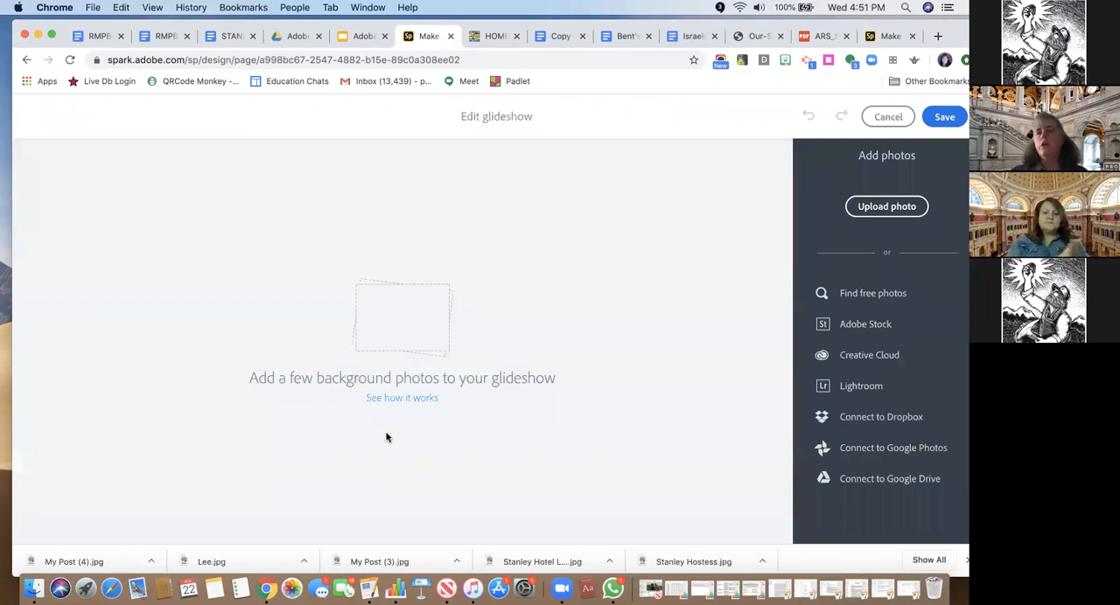
{"action": "left_click", "coordinate": [875, 207]}
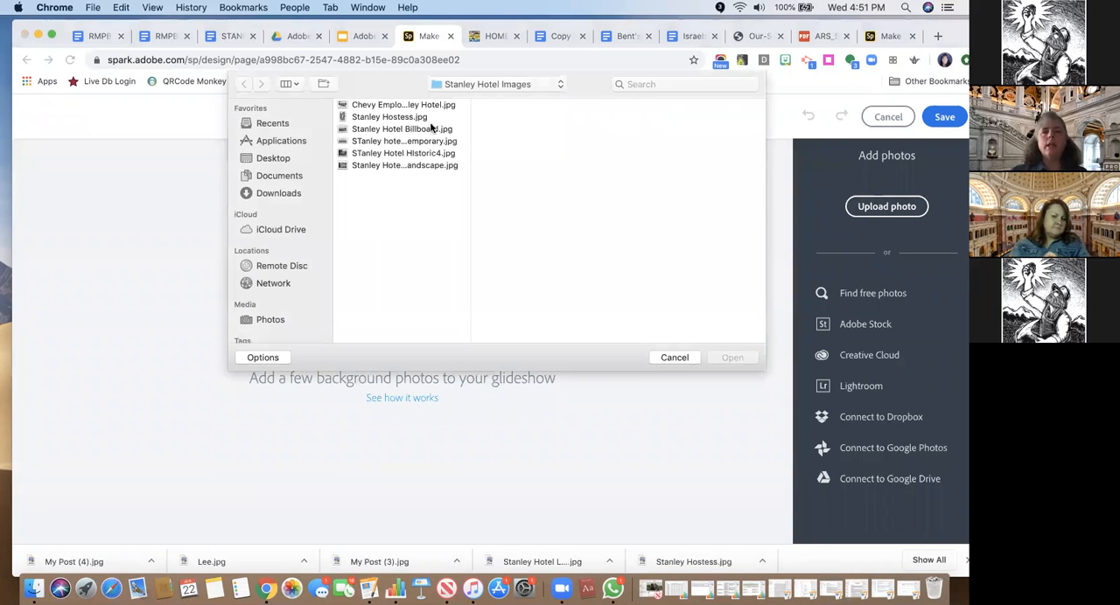
{"action": "left_click", "coordinate": [390, 105]}
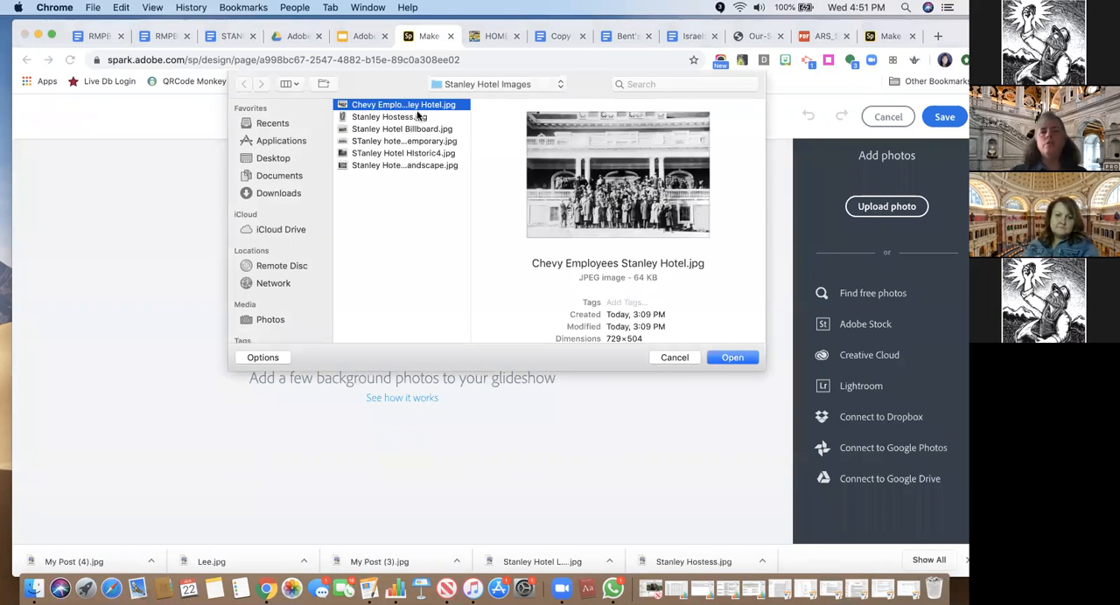
{"action": "left_click", "coordinate": [728, 357]}
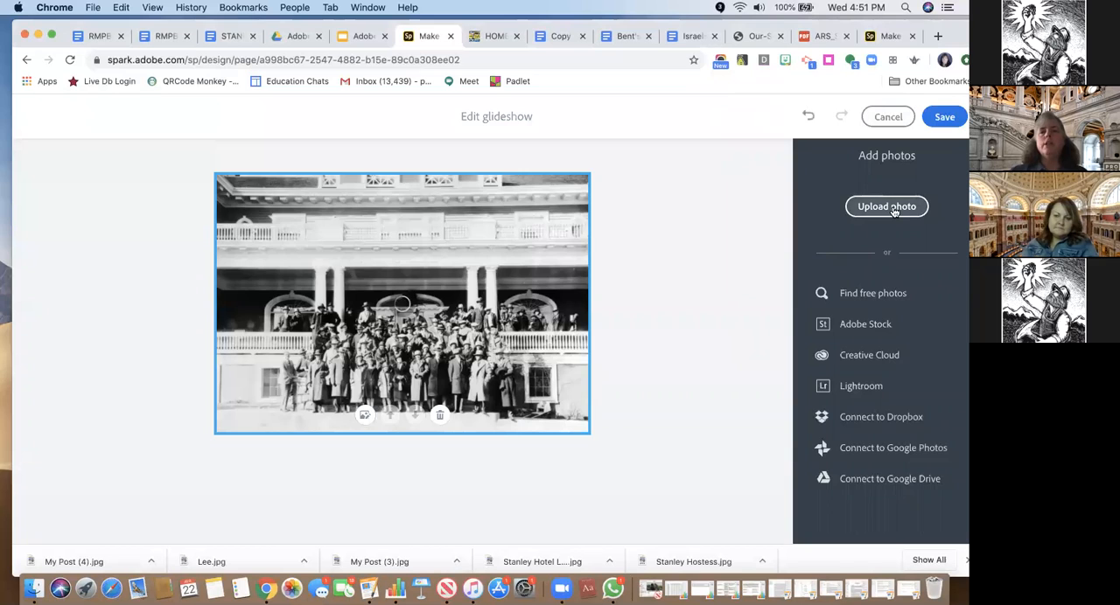
Add the photos Stanley Hostess.jpg and Stanley Hotel Billboard.jpg to the glideshow
{"action": "left_click", "coordinate": [886, 208]}
{"action": "left_click", "coordinate": [394, 117]}
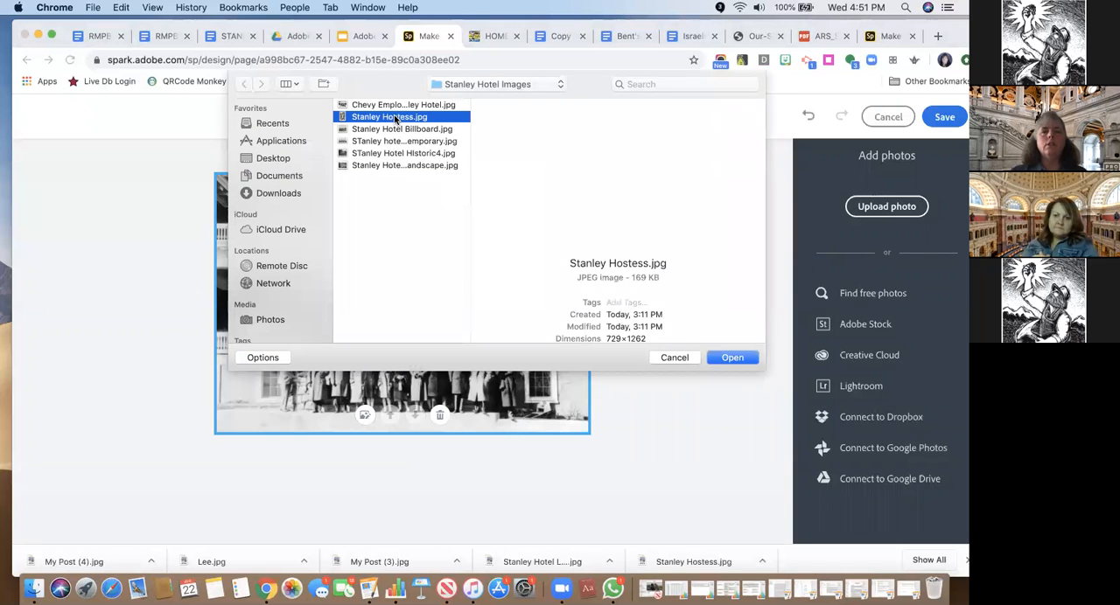
{"action": "left_click", "coordinate": [729, 358]}
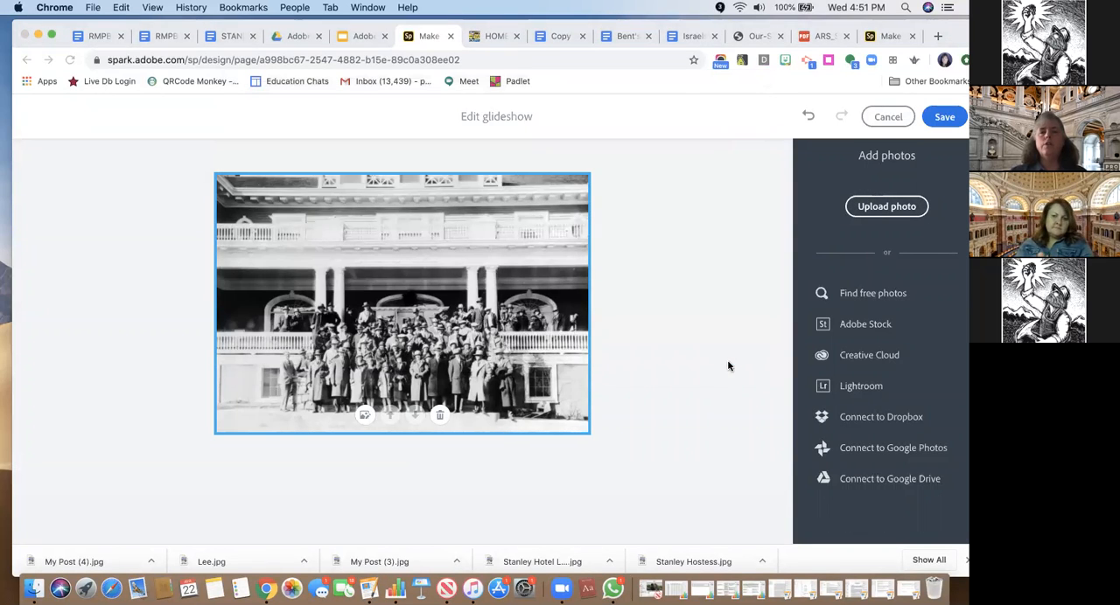
{"action": "scroll", "coordinate": [699, 382], "scroll_direction": "up", "scroll_amount": 7}
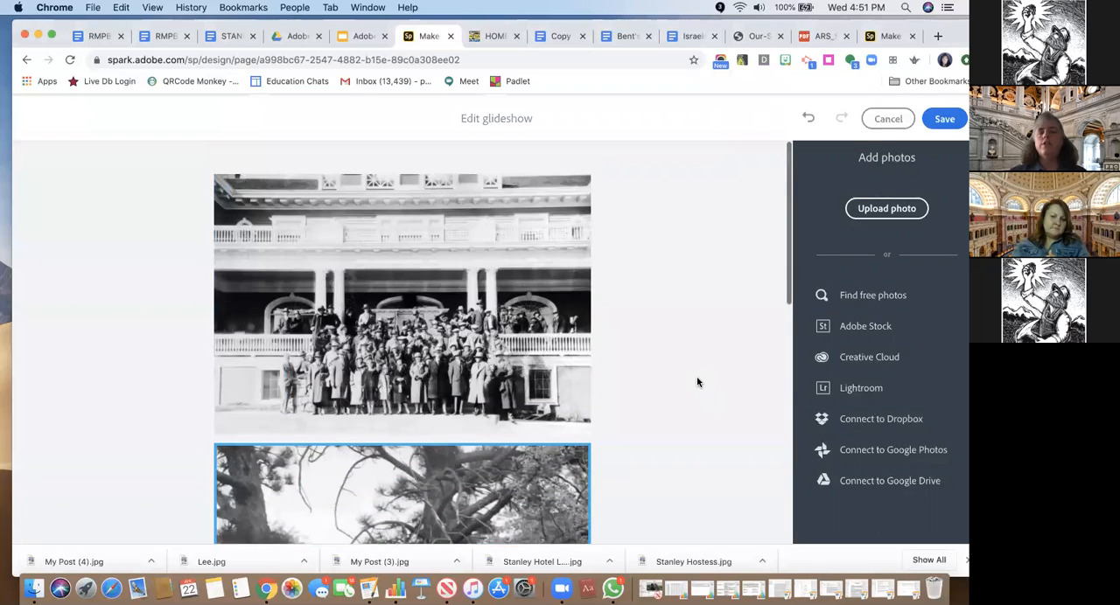
{"action": "left_click", "coordinate": [886, 206]}
{"action": "left_click", "coordinate": [405, 131]}
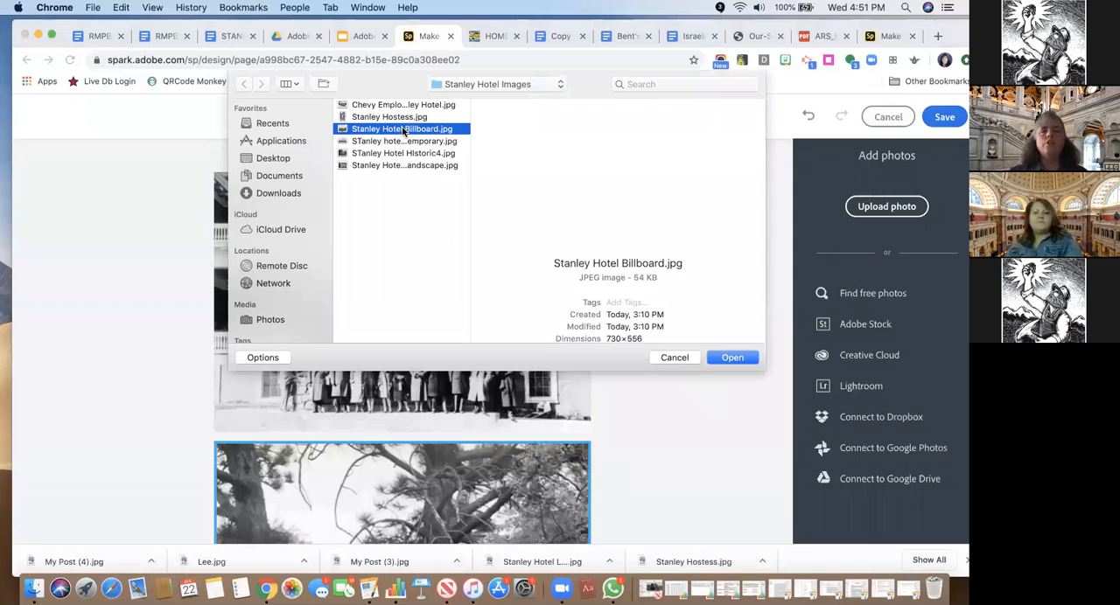
{"action": "left_click", "coordinate": [731, 362]}
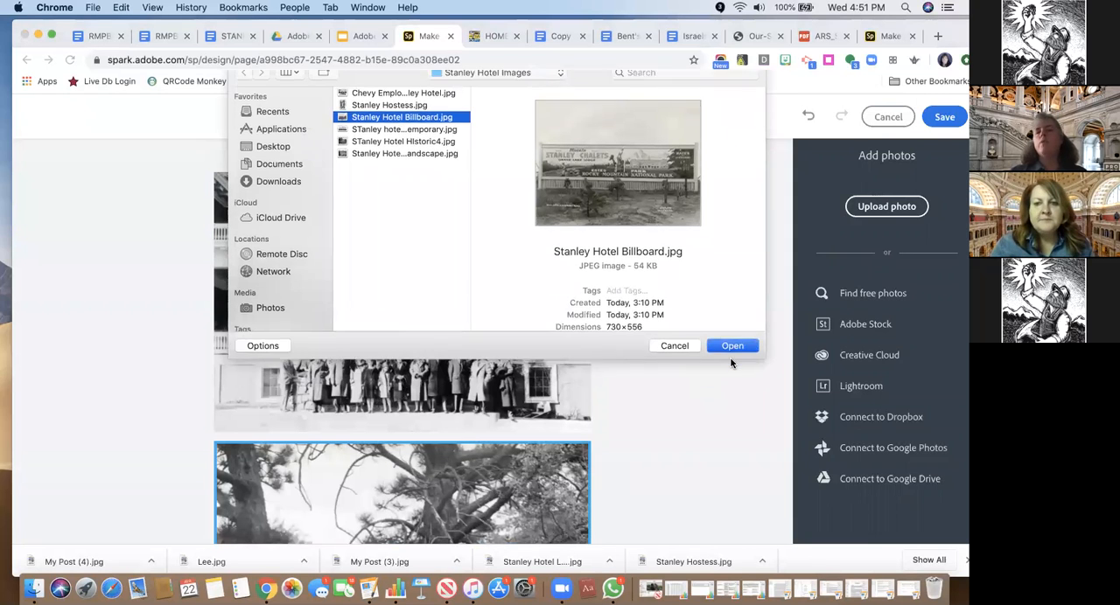
{"action": "scroll", "coordinate": [731, 363], "scroll_direction": "up", "scroll_amount": 5}
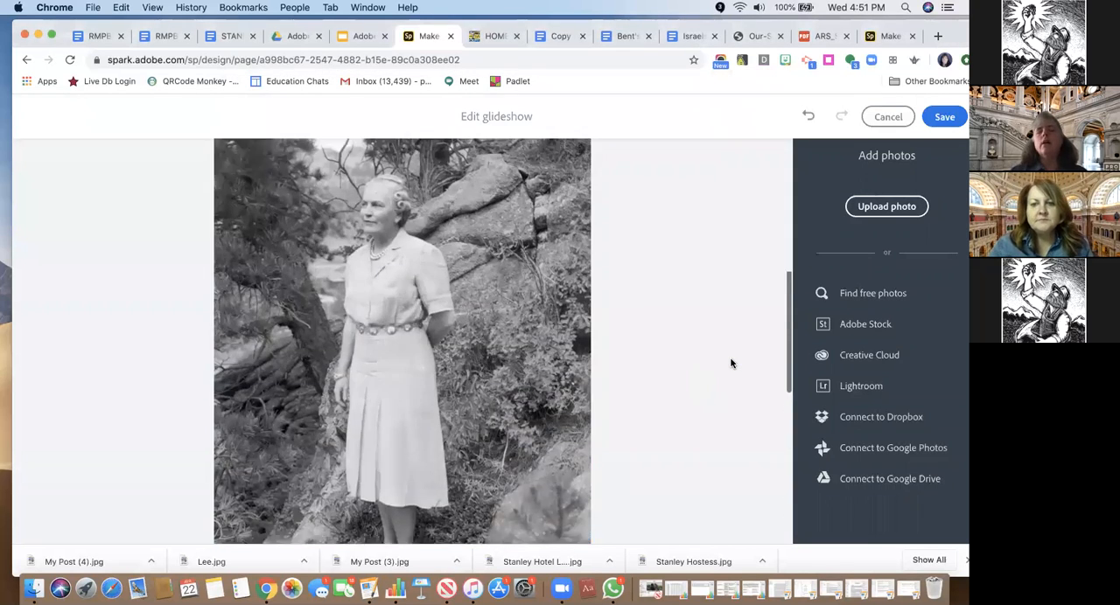
{"action": "scroll", "coordinate": [731, 363], "scroll_direction": "up", "scroll_amount": 5}
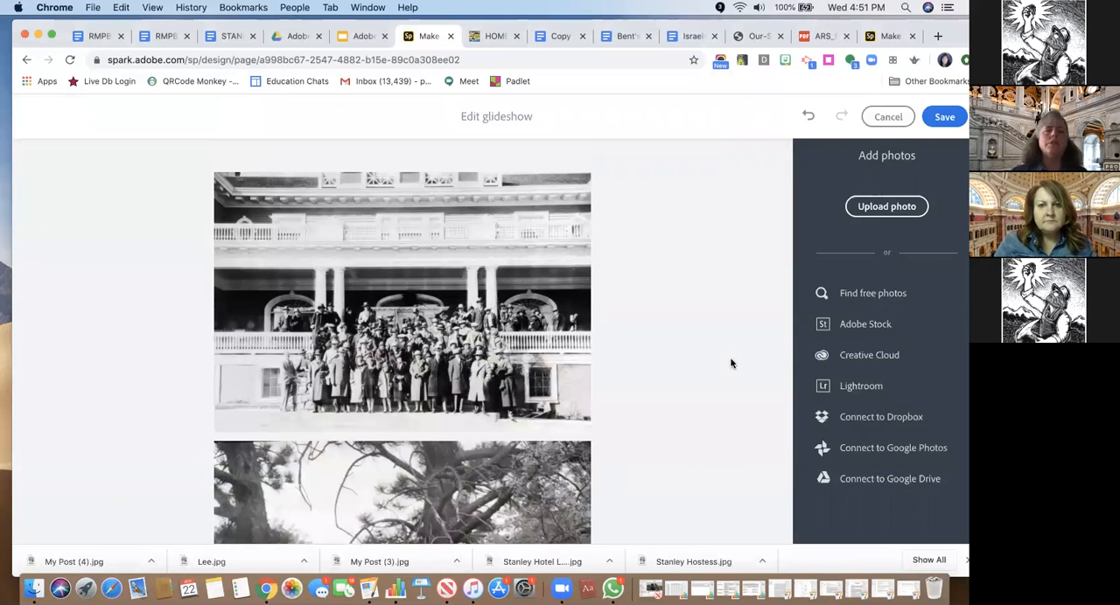
Switch to the Stanley Hotel lesson document and examine its table of source images and their links
{"action": "left_click", "coordinate": [230, 36]}
{"action": "scroll", "coordinate": [343, 350], "scroll_direction": "down", "scroll_amount": 5}
{"action": "scroll", "coordinate": [342, 350], "scroll_direction": "down", "scroll_amount": 15}
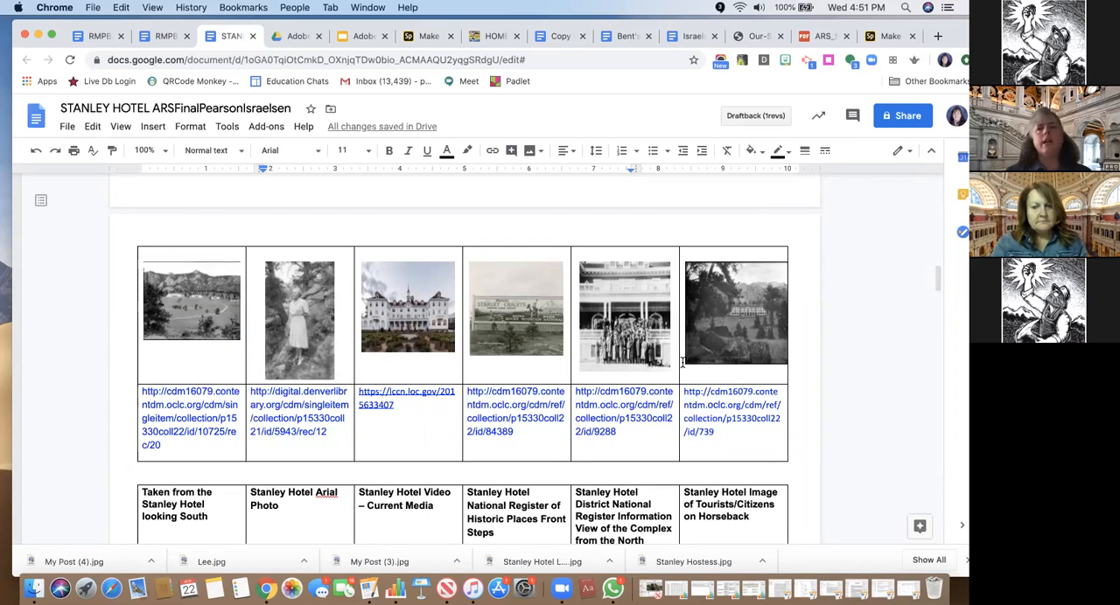
{"action": "left_click_drag", "start_coordinate": [790, 28], "coordinate": [742, 105]}
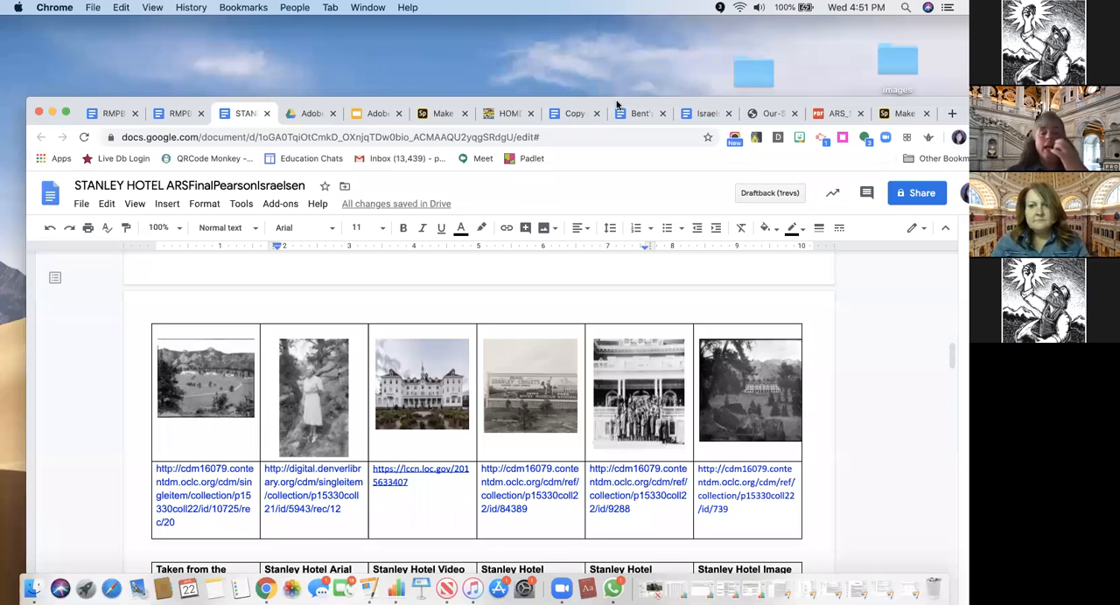
Switch back to the Adobe Spark glideshow editor and move the browser window up to cover the desktop
{"action": "left_click", "coordinate": [444, 114]}
{"action": "left_click_drag", "start_coordinate": [636, 97], "coordinate": [622, 24]}
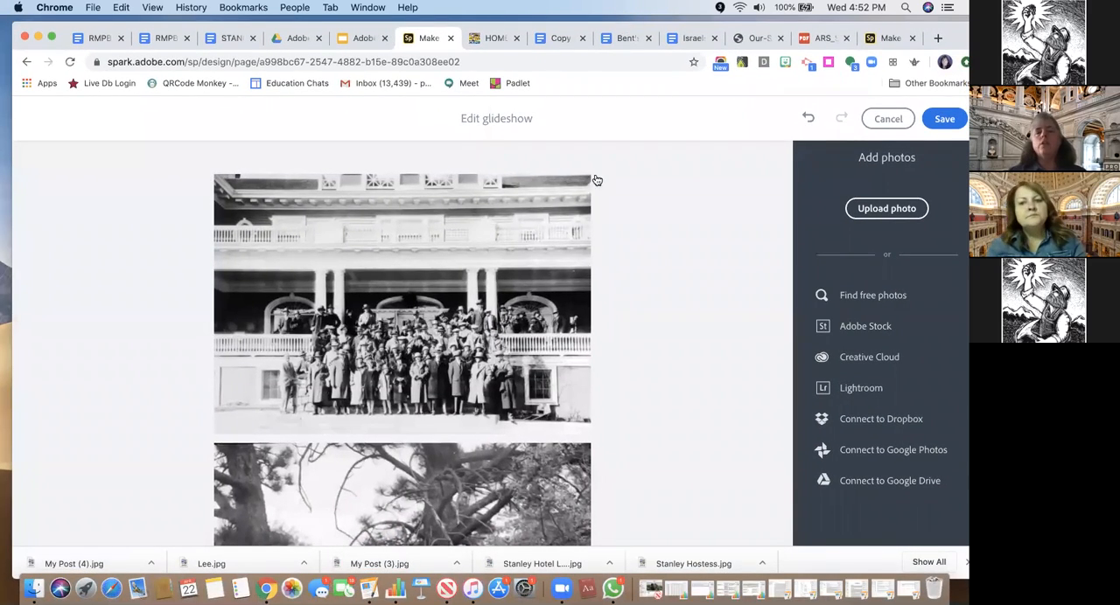
Try moving the billboard photo ahead of the hostess photo in the glideshow and return it to last place
{"action": "scroll", "coordinate": [582, 266], "scroll_direction": "down", "scroll_amount": 10}
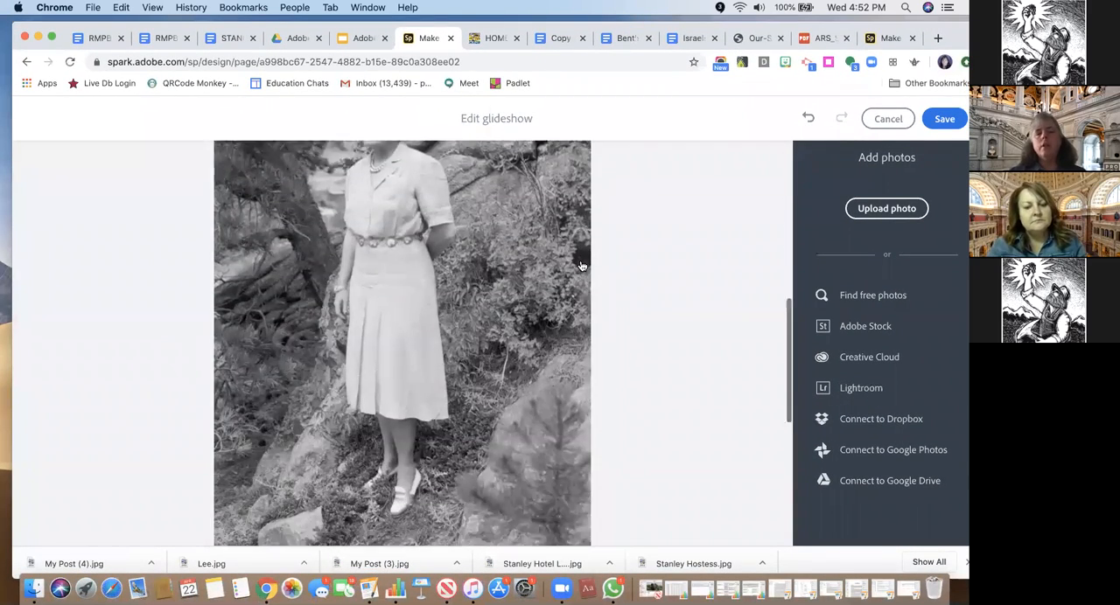
{"action": "scroll", "coordinate": [582, 266], "scroll_direction": "down", "scroll_amount": 10}
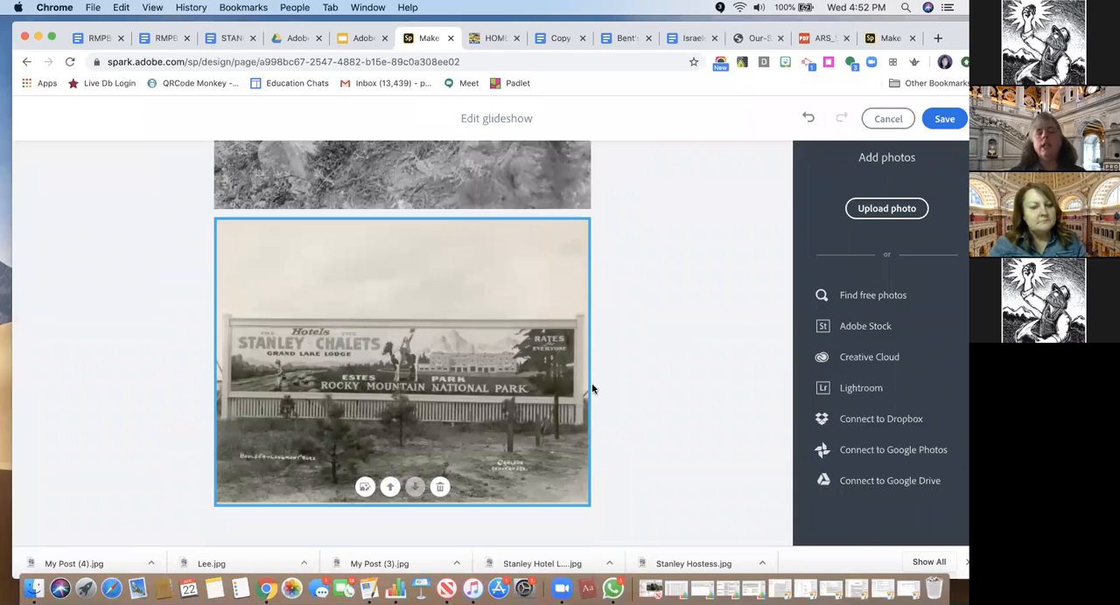
{"action": "left_click", "coordinate": [389, 487]}
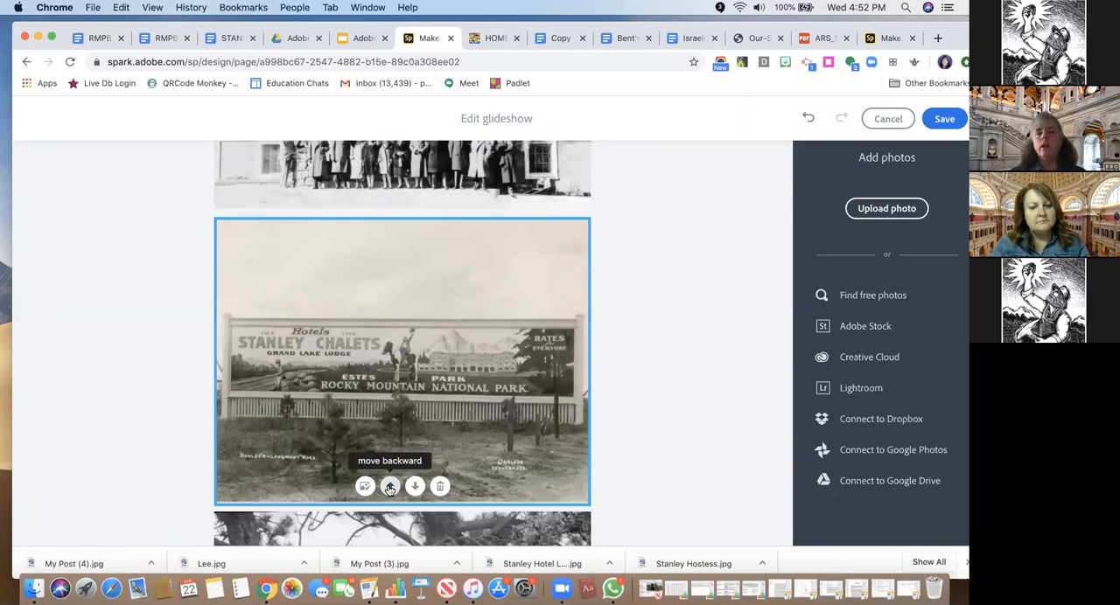
{"action": "left_click", "coordinate": [389, 488]}
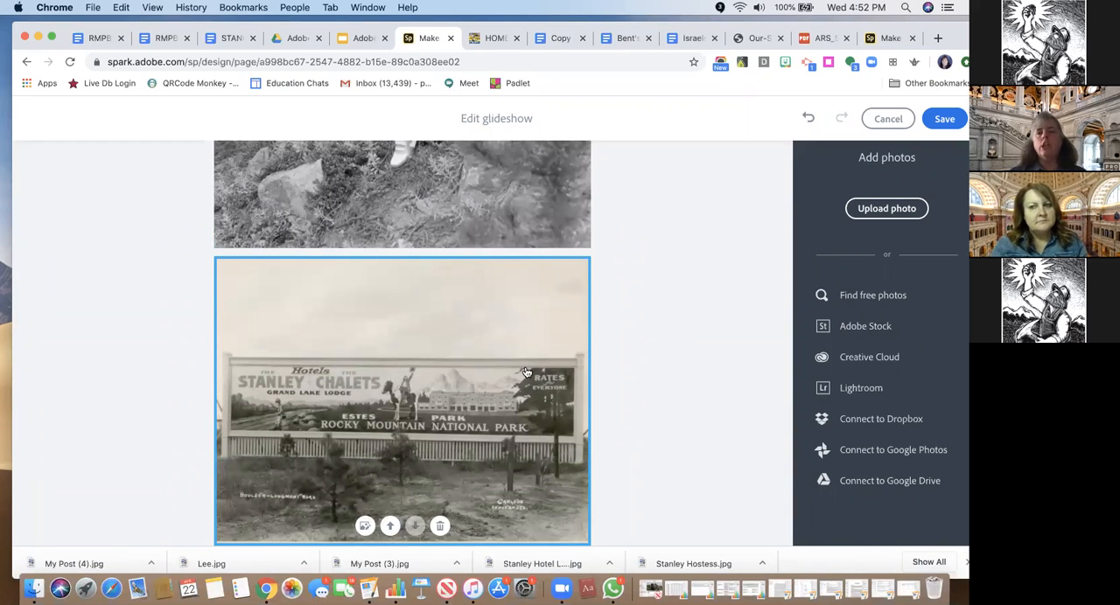
Examine the glideshow photos in order, from the group on the hotel porch to the billboard, including the group photo's editing options
{"action": "scroll", "coordinate": [528, 373], "scroll_direction": "up", "scroll_amount": 10}
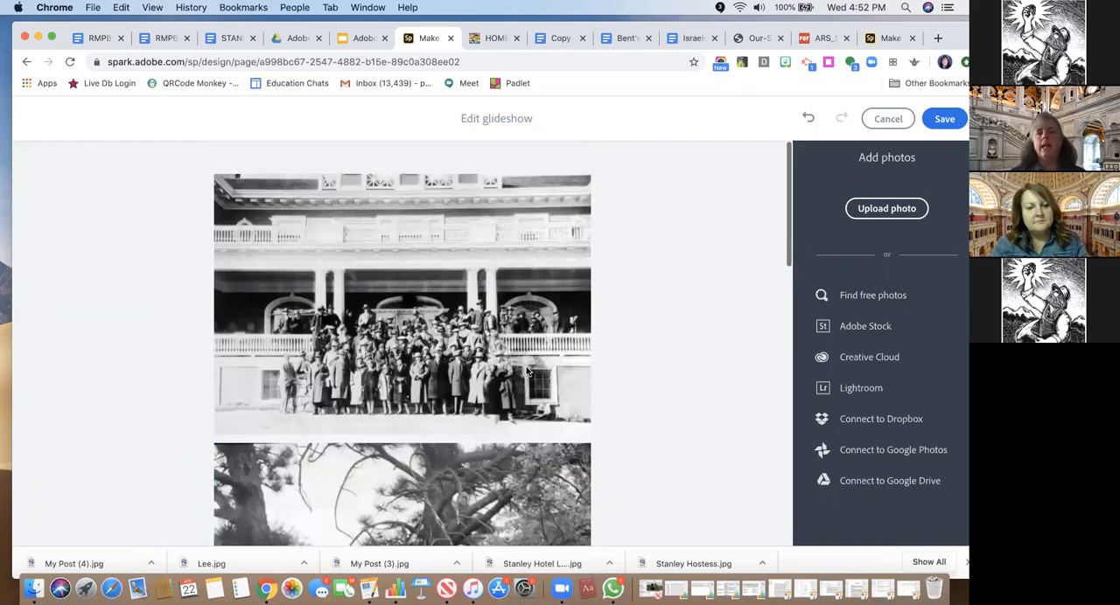
{"action": "scroll", "coordinate": [526, 372], "scroll_direction": "down", "scroll_amount": 10}
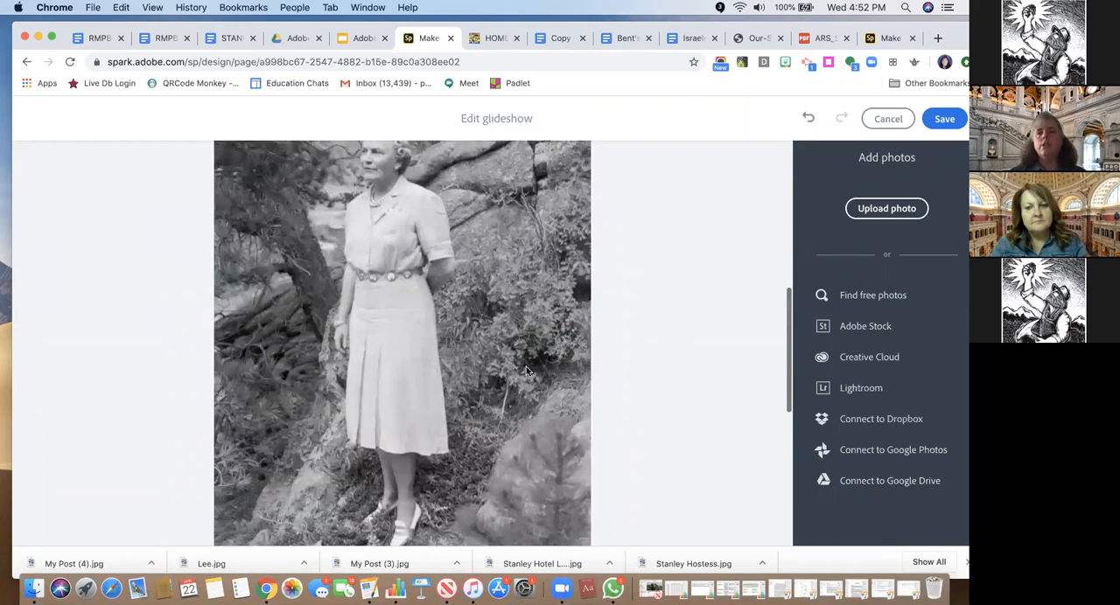
{"action": "left_click", "coordinate": [640, 405]}
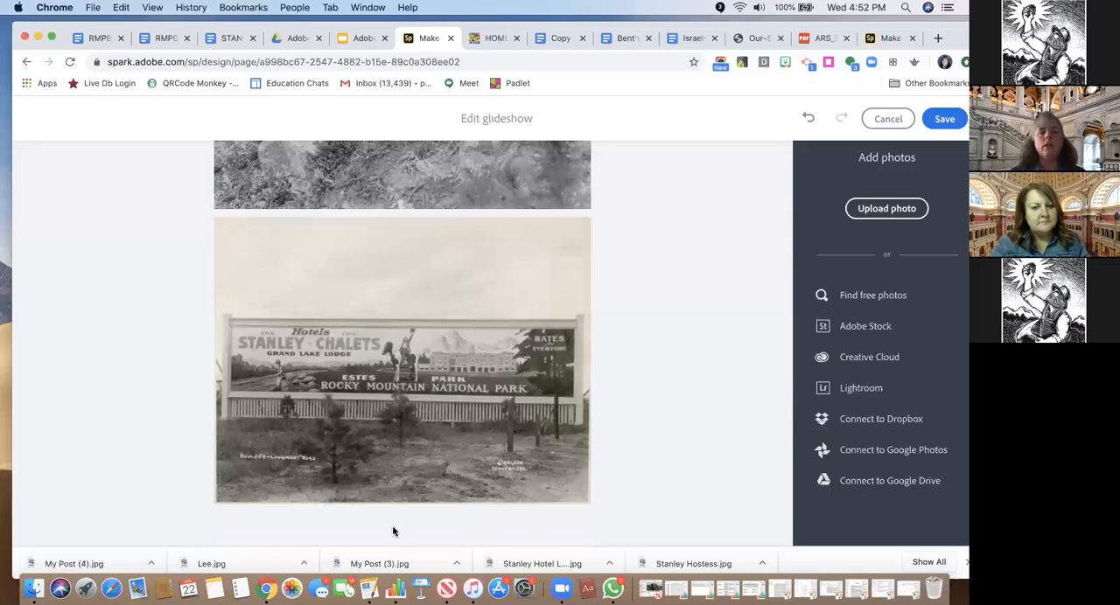
{"action": "scroll", "coordinate": [562, 405], "scroll_direction": "up", "scroll_amount": 5}
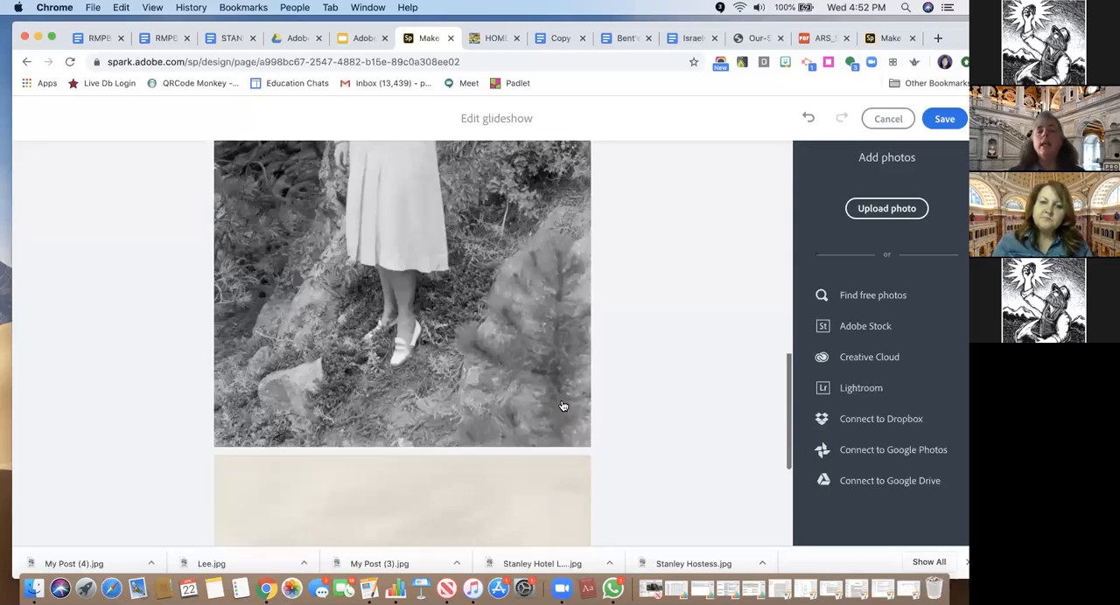
{"action": "scroll", "coordinate": [562, 405], "scroll_direction": "up", "scroll_amount": 3}
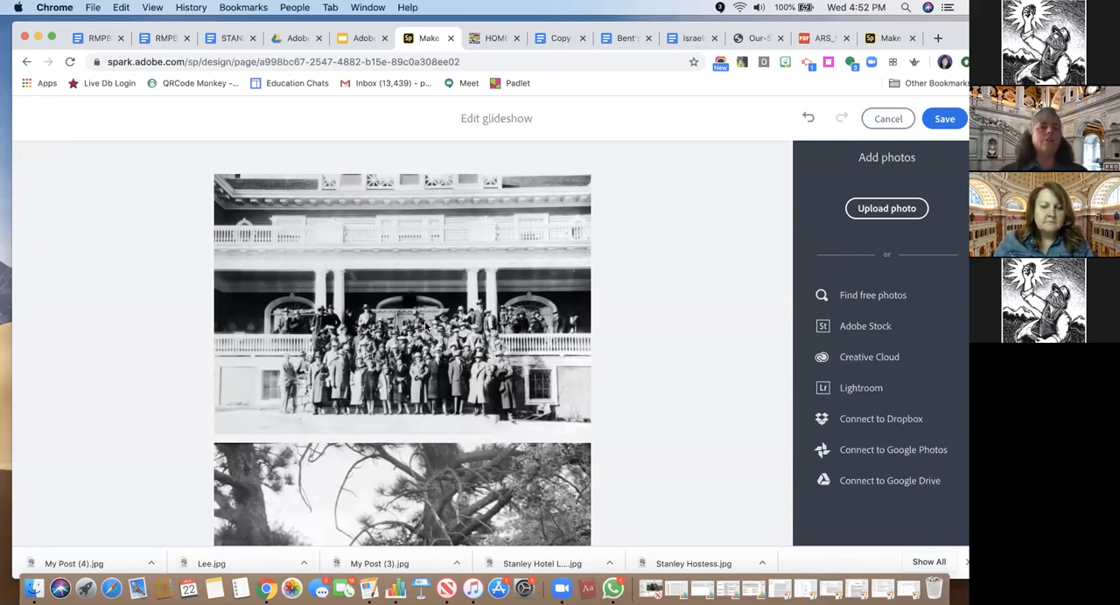
{"action": "left_click", "coordinate": [425, 326]}
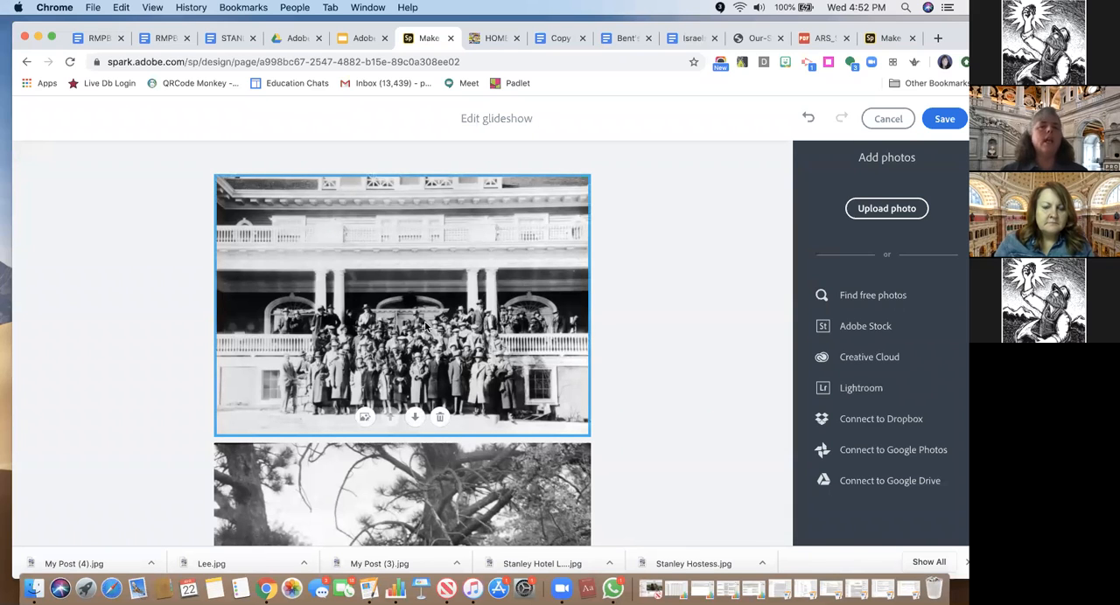
{"action": "left_click", "coordinate": [645, 257]}
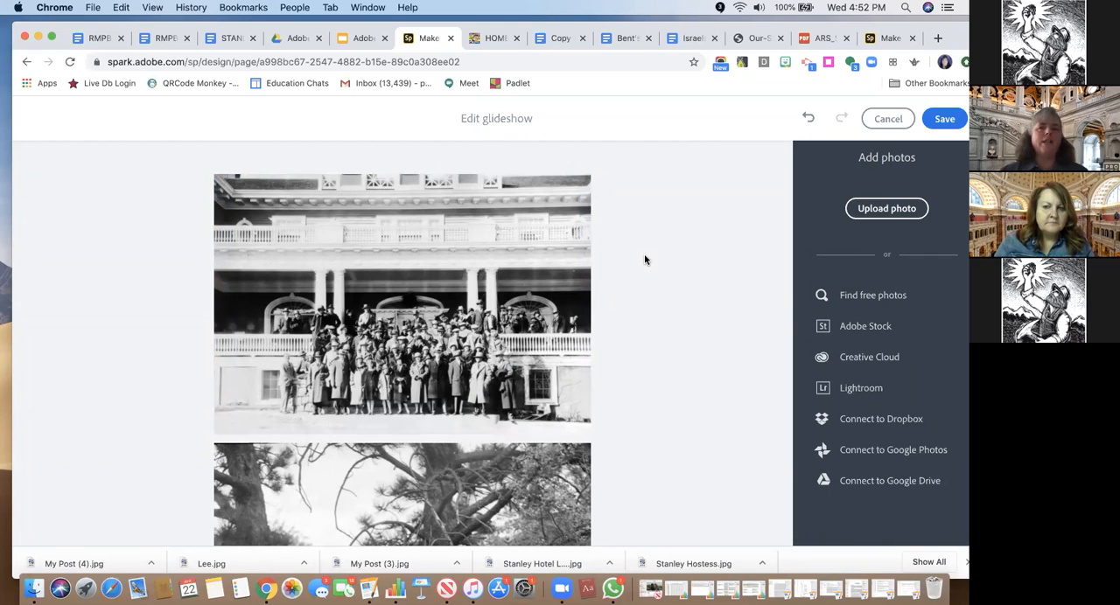
{"action": "scroll", "coordinate": [429, 374], "scroll_direction": "down", "scroll_amount": 8}
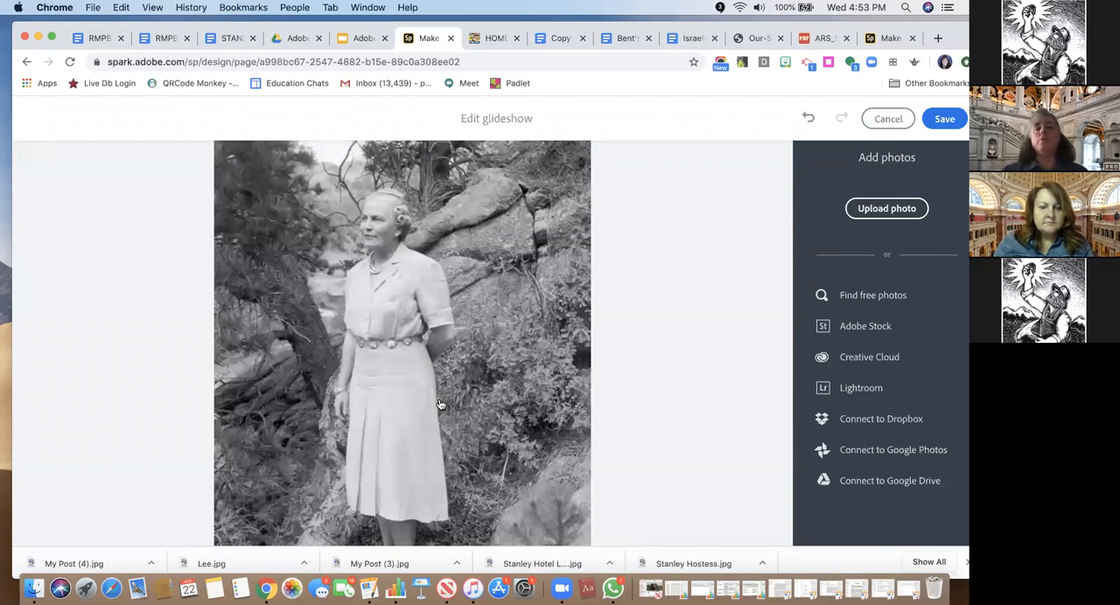
{"action": "scroll", "coordinate": [440, 404], "scroll_direction": "down", "scroll_amount": 5}
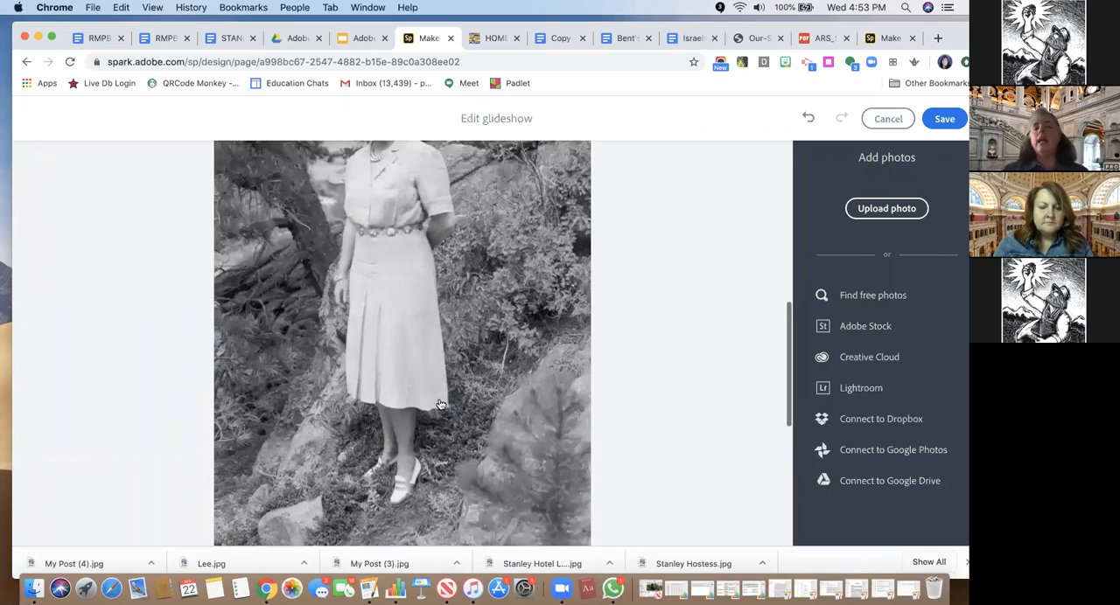
{"action": "scroll", "coordinate": [440, 404], "scroll_direction": "up", "scroll_amount": 4}
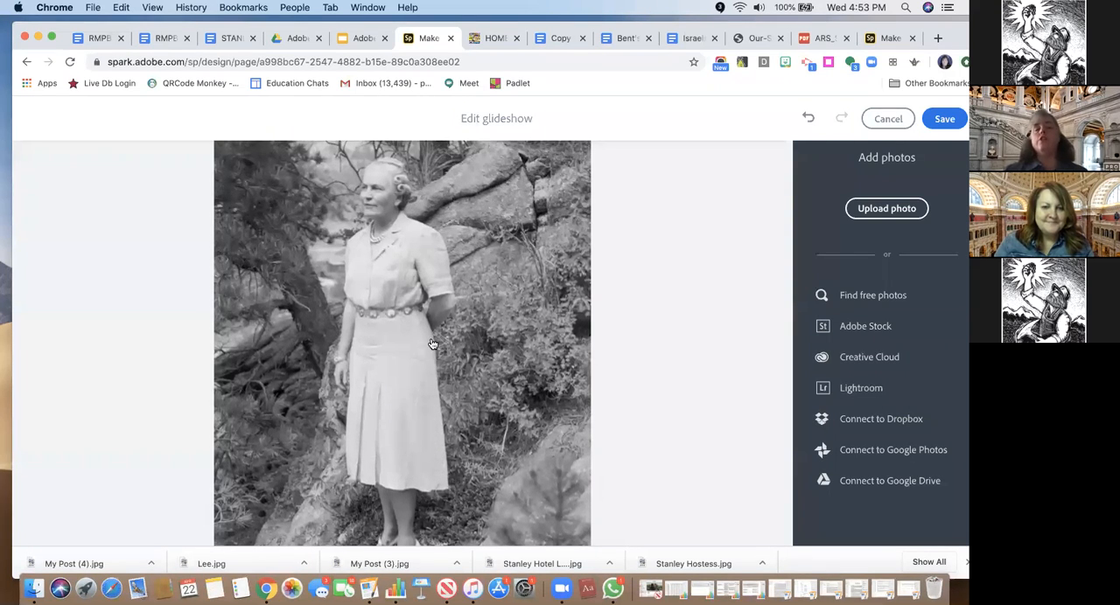
{"action": "scroll", "coordinate": [432, 344], "scroll_direction": "down", "scroll_amount": 3}
{"action": "scroll", "coordinate": [432, 344], "scroll_direction": "down", "scroll_amount": 5}
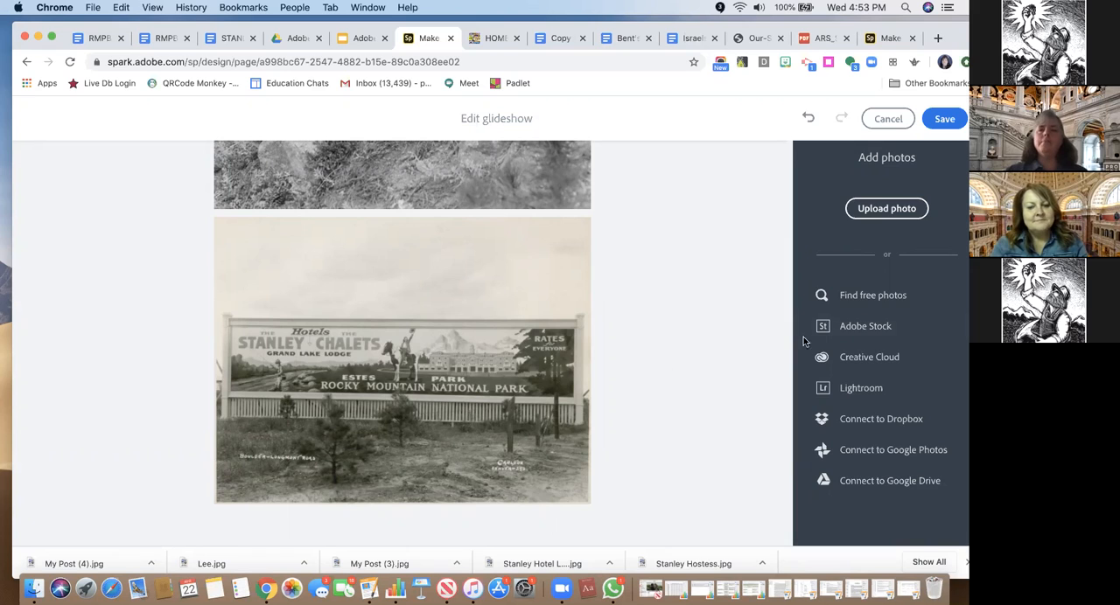
Search the free photos on Unsplash for "stanley park hotel" and browse the results
{"action": "left_click", "coordinate": [883, 301]}
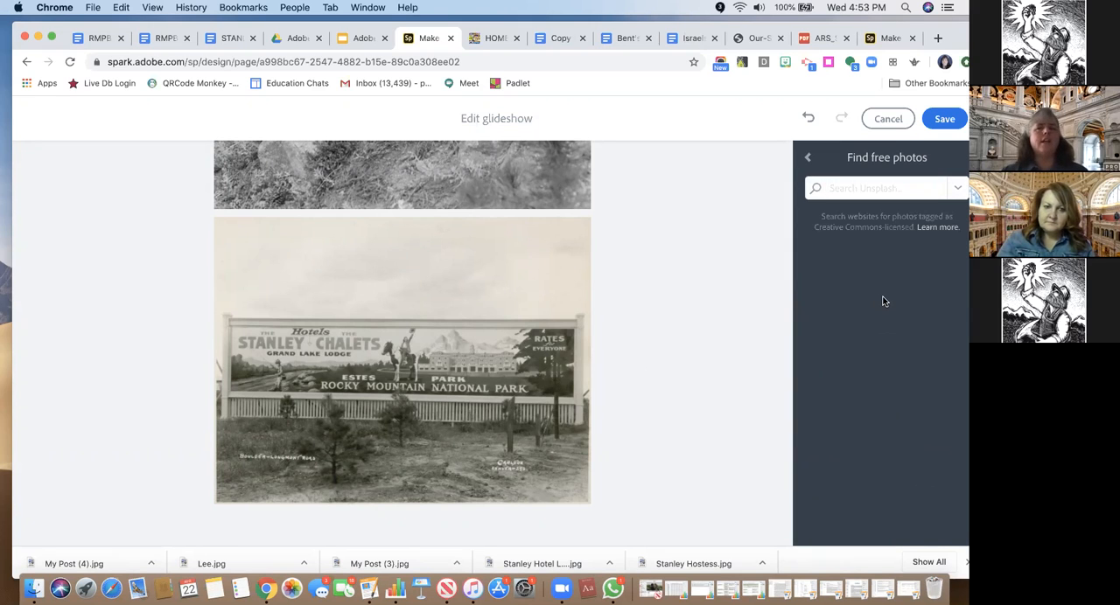
{"action": "type", "text": "stanle"}
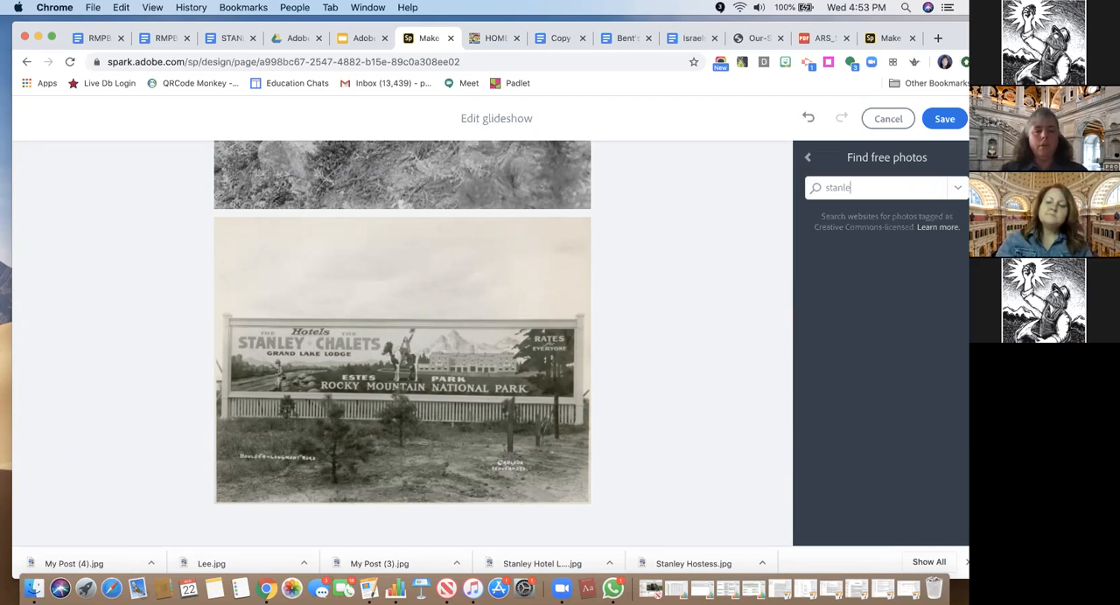
{"action": "type", "text": "y park hotel"}
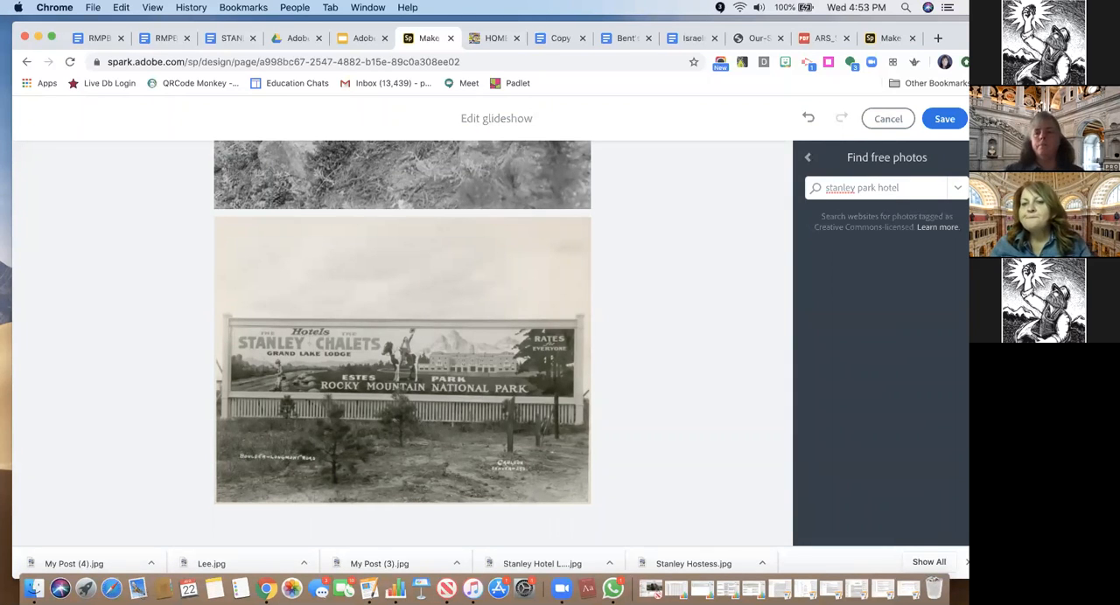
{"action": "key", "text": "Return"}
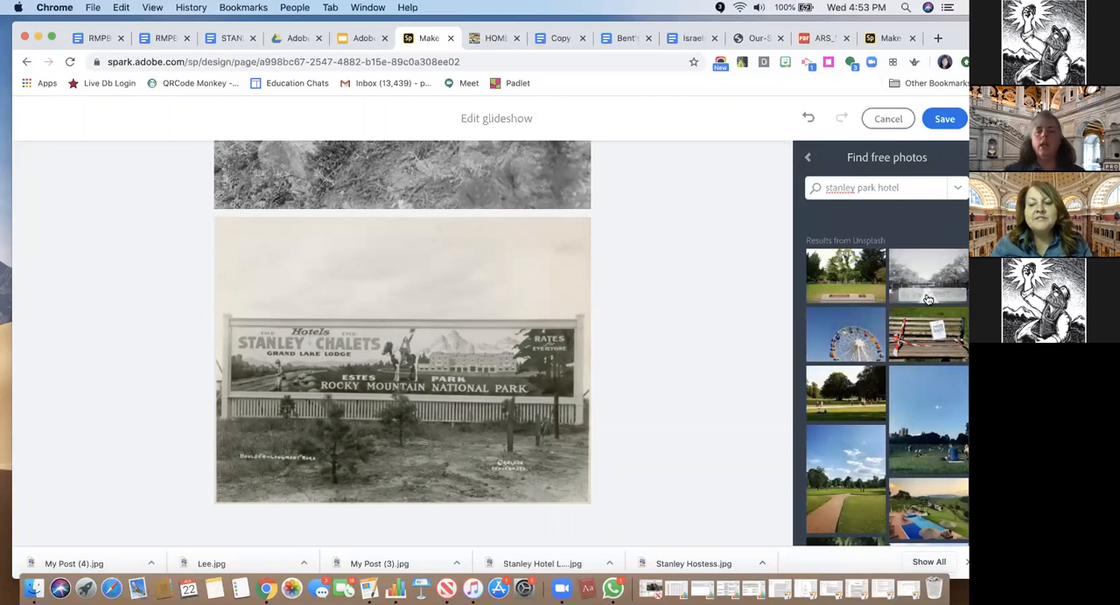
{"action": "scroll", "coordinate": [882, 448], "scroll_direction": "down", "scroll_amount": 3}
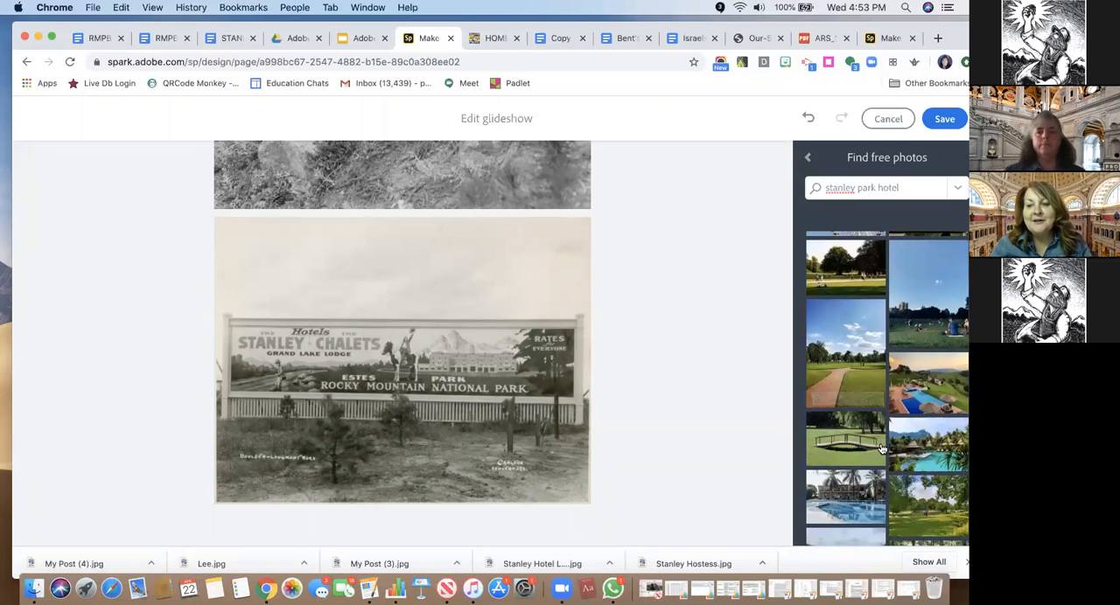
{"action": "scroll", "coordinate": [882, 448], "scroll_direction": "down", "scroll_amount": 5}
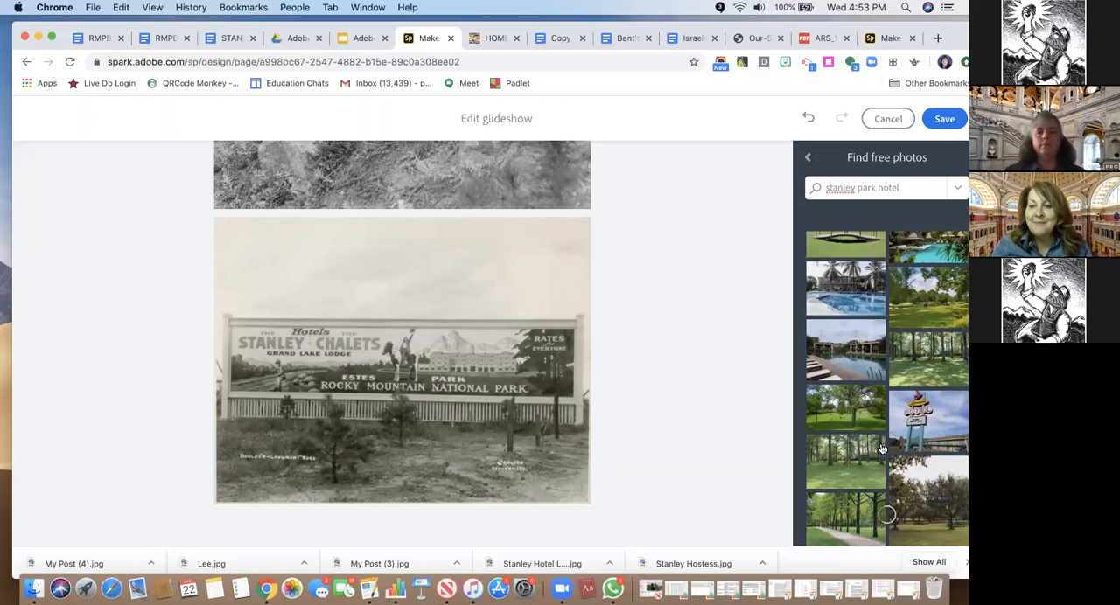
{"action": "scroll", "coordinate": [882, 448], "scroll_direction": "down", "scroll_amount": 4}
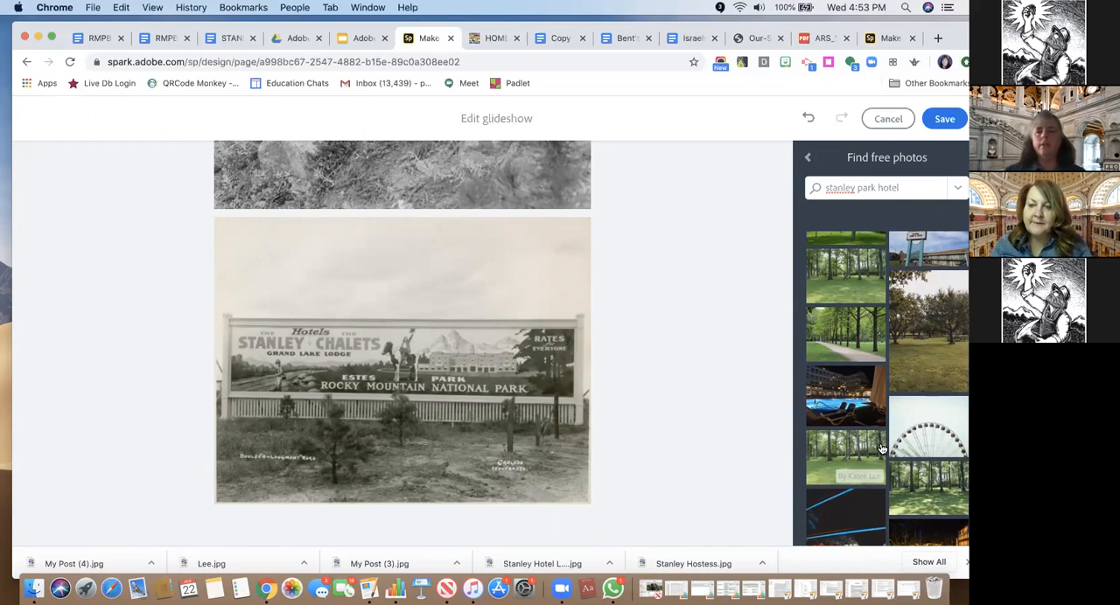
{"action": "scroll", "coordinate": [882, 449], "scroll_direction": "up", "scroll_amount": 15}
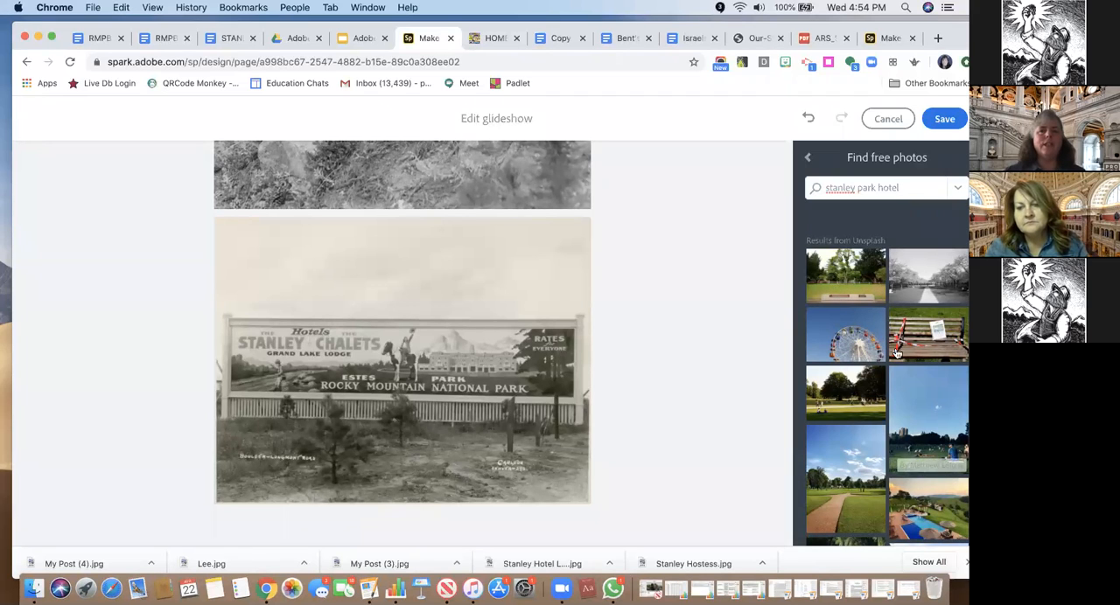
Search the free photos for "estes park" and add the photo of deer in front of the pine forest to the glideshow
{"action": "left_click_drag", "start_coordinate": [900, 188], "coordinate": [827, 191]}
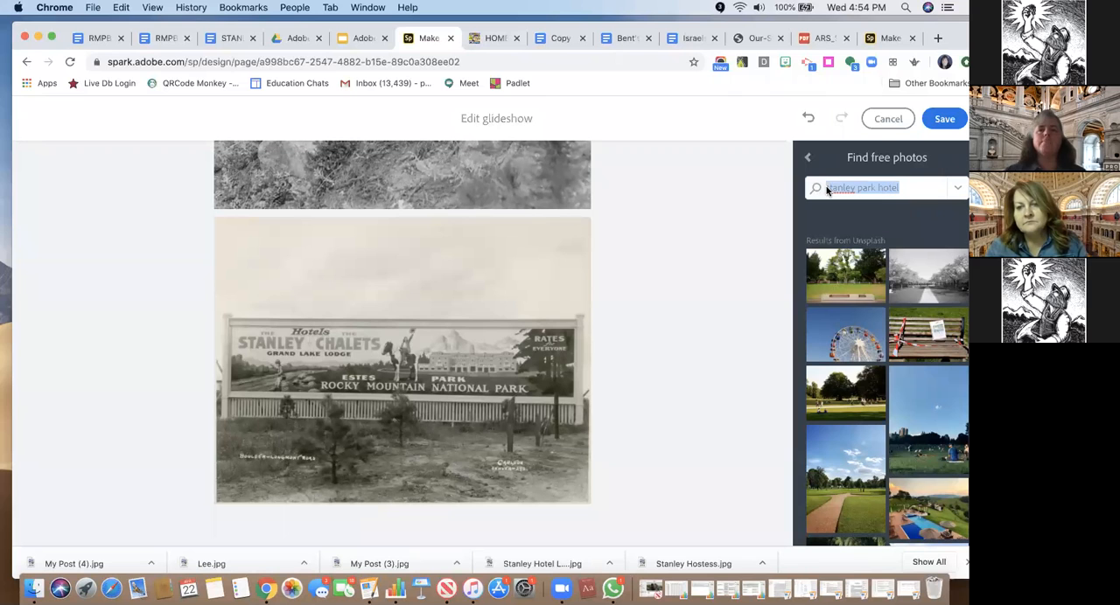
{"action": "key", "text": "BackSpace"}
{"action": "type", "text": "estes park"}
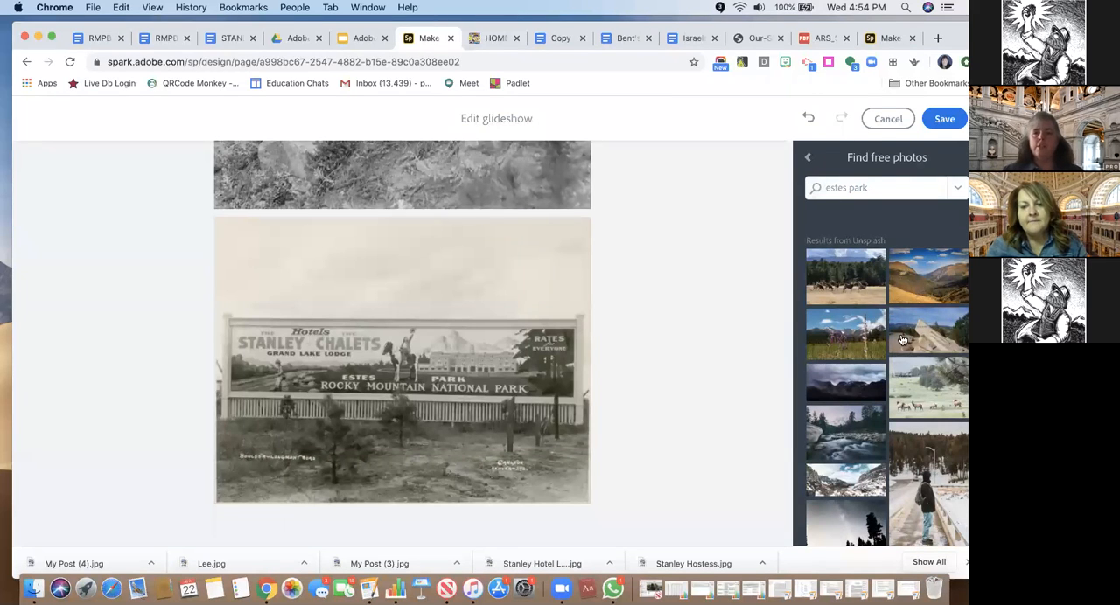
{"action": "left_click", "coordinate": [846, 277]}
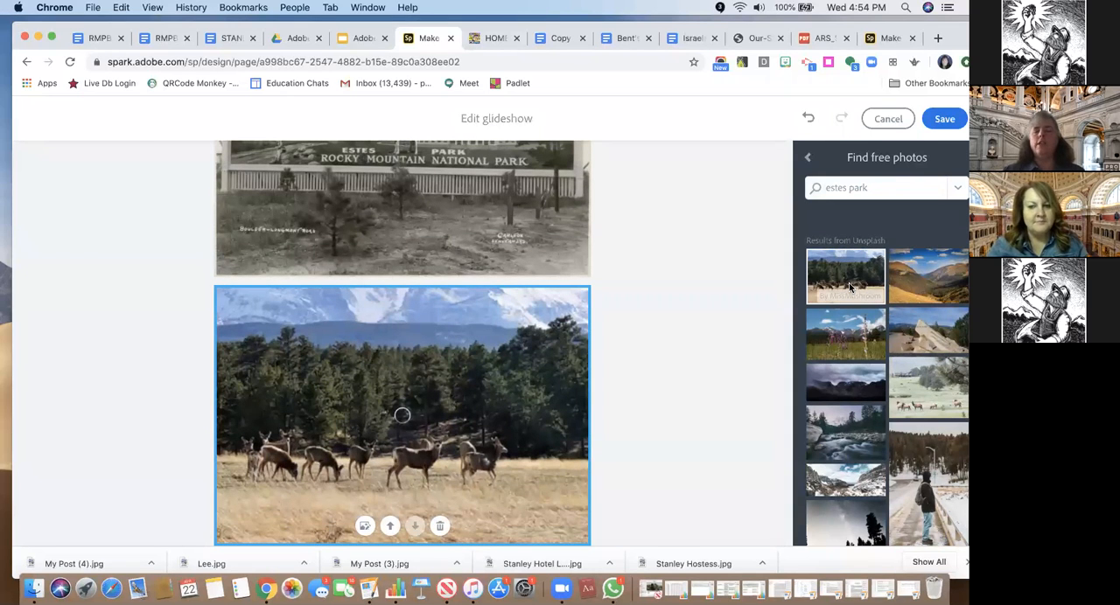
Add the photo of the mountain lake from the estes park results to the glideshow and leave the free photo search
{"action": "scroll", "coordinate": [862, 443], "scroll_direction": "down", "scroll_amount": 3}
{"action": "scroll", "coordinate": [862, 443], "scroll_direction": "down", "scroll_amount": 10}
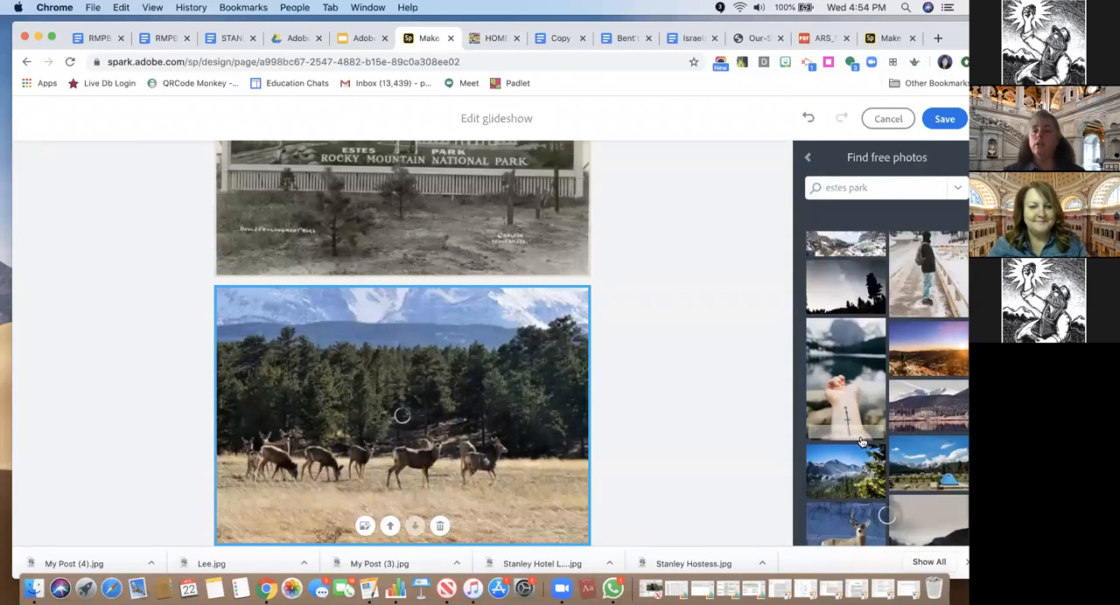
{"action": "scroll", "coordinate": [862, 443], "scroll_direction": "down", "scroll_amount": 3}
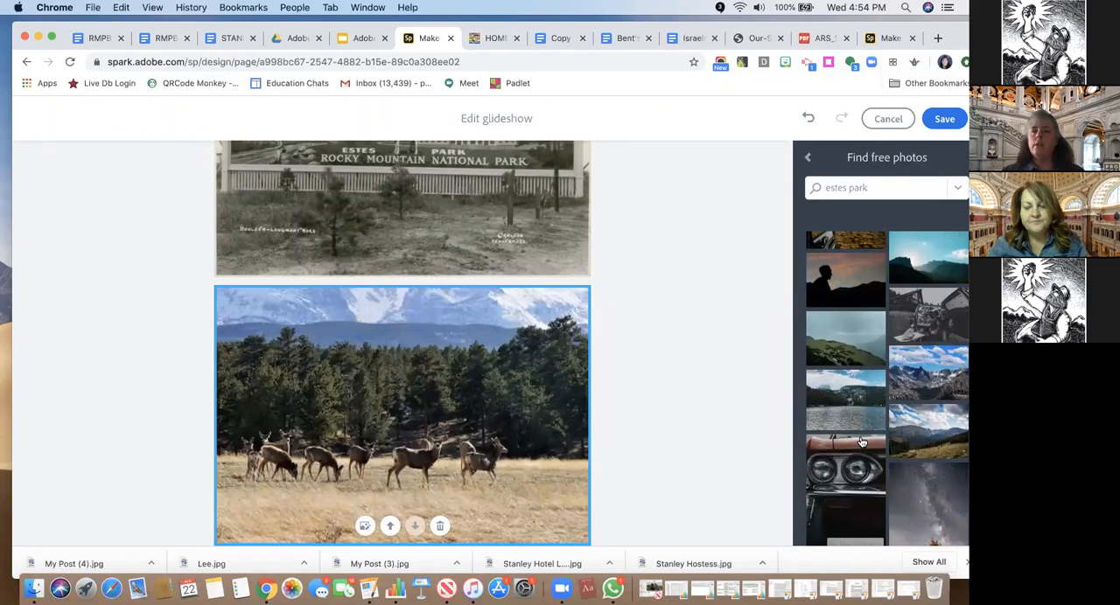
{"action": "left_click", "coordinate": [852, 402]}
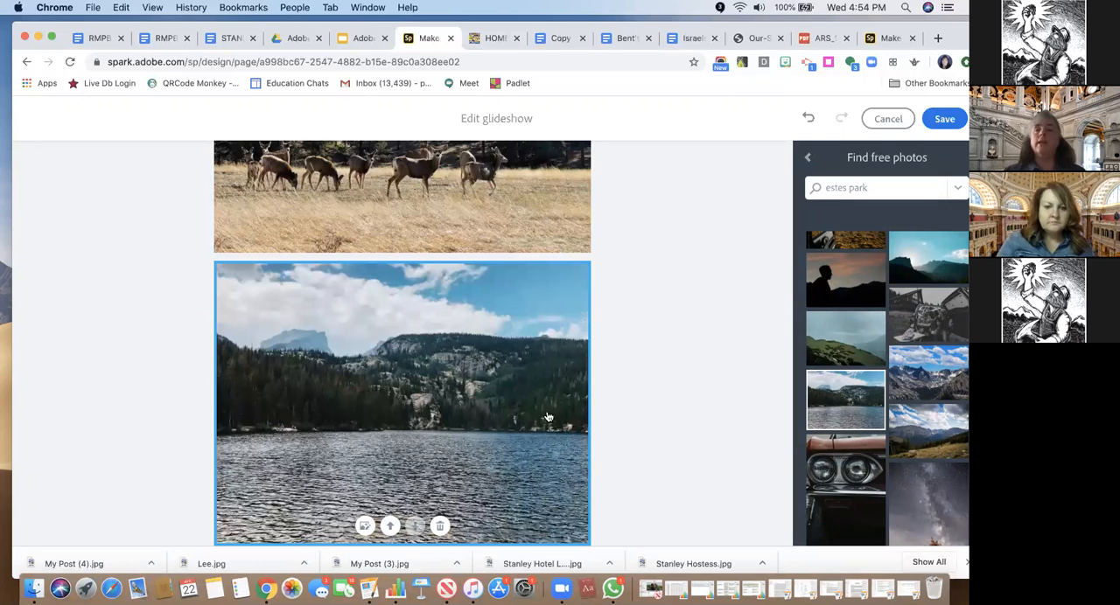
{"action": "scroll", "coordinate": [749, 409], "scroll_direction": "down", "scroll_amount": 10}
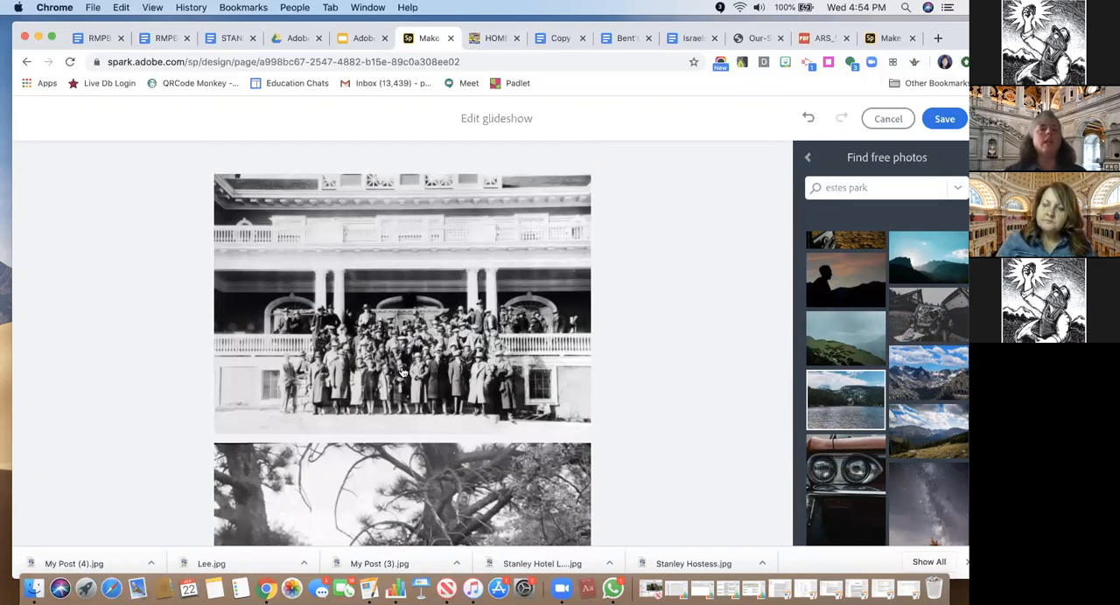
{"action": "left_click", "coordinate": [809, 160]}
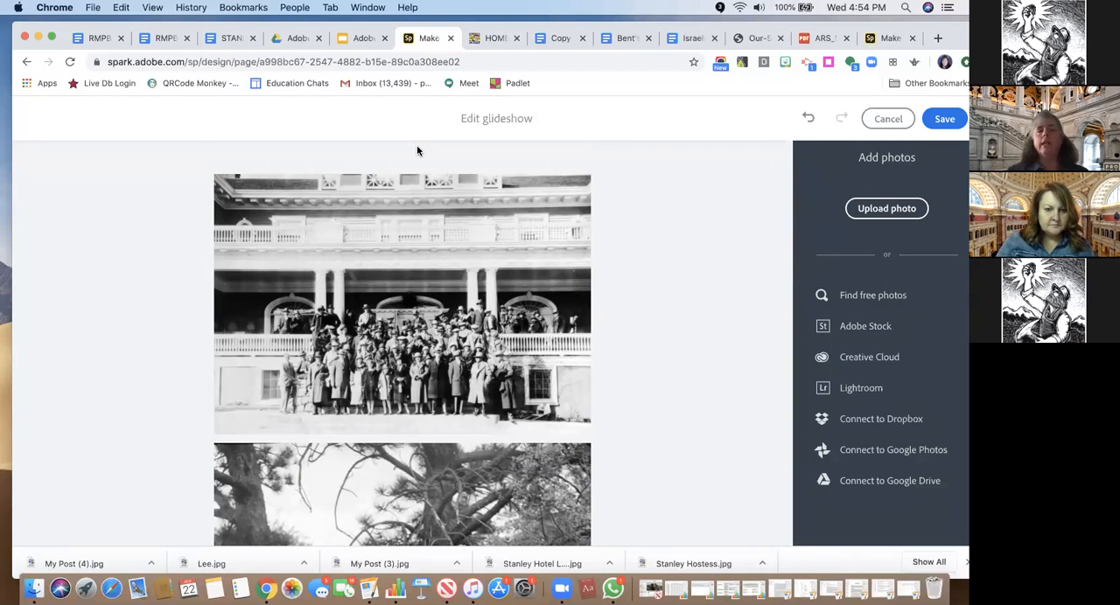
View the "Step 10: Cite Your Work" slide in the Adobe presentation, and return to the lake photo in the glideshow editor
{"action": "left_click", "coordinate": [357, 37]}
{"action": "key", "text": "Left"}
{"action": "key", "text": "Left"}
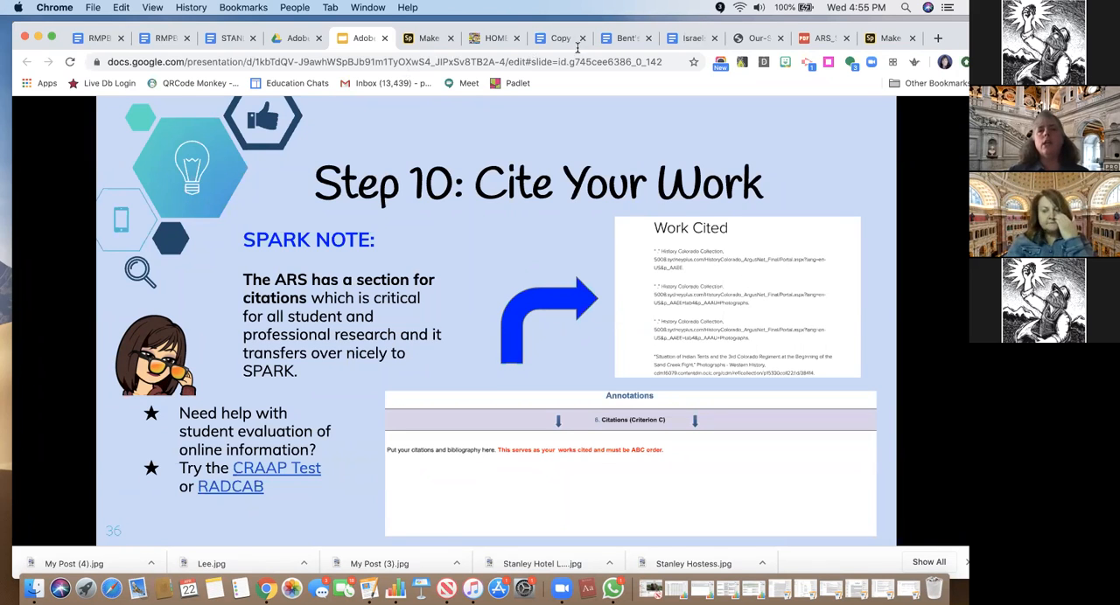
{"action": "left_click_drag", "start_coordinate": [687, 30], "coordinate": [687, 78]}
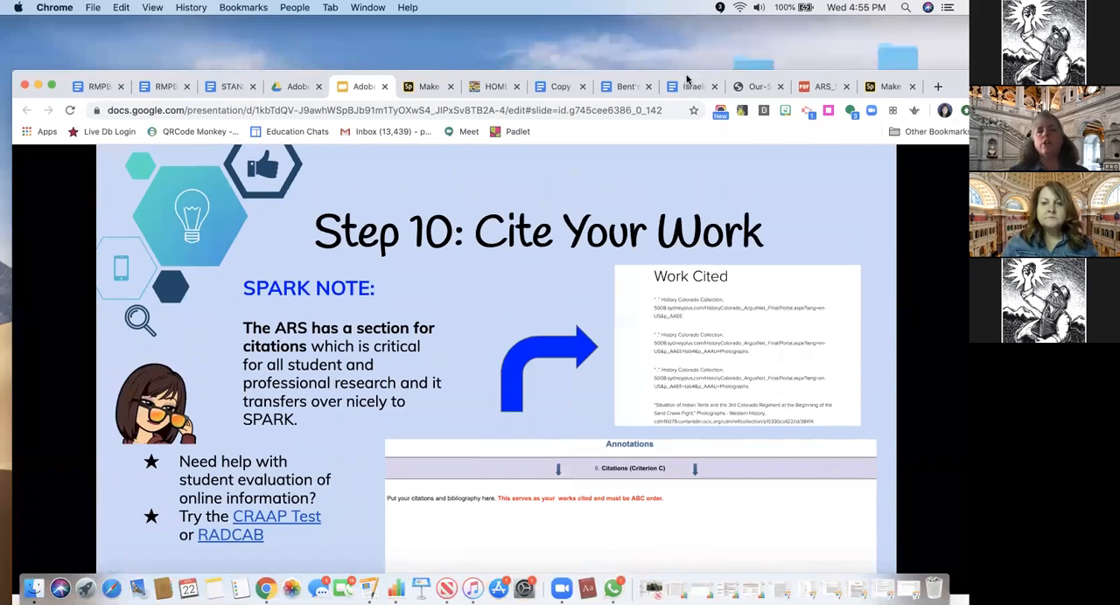
{"action": "left_click", "coordinate": [427, 86]}
{"action": "scroll", "coordinate": [537, 342], "scroll_direction": "down", "scroll_amount": 15}
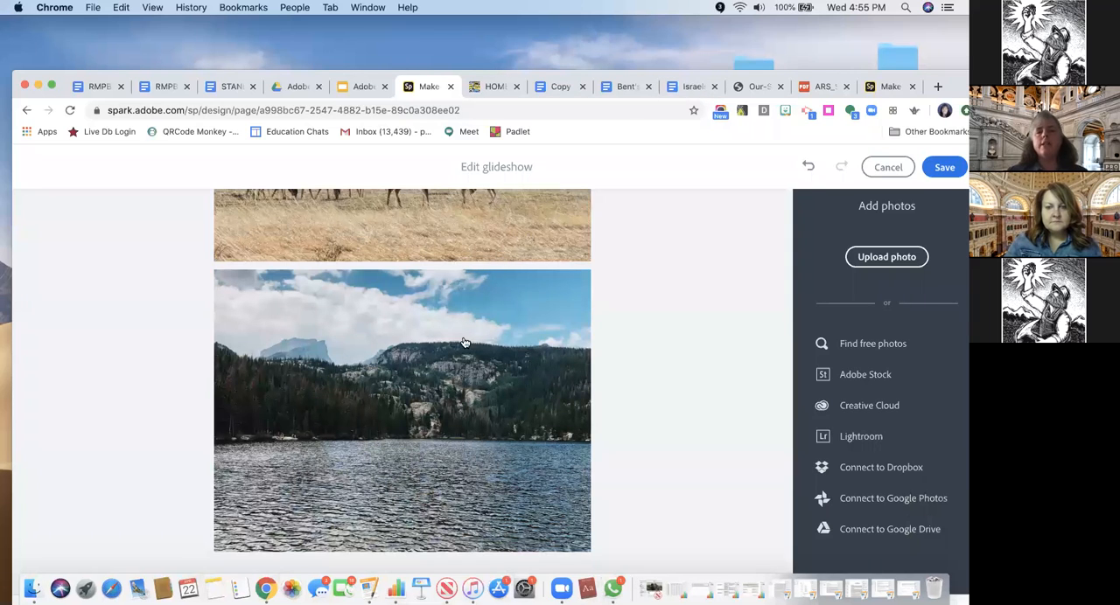
Review the photos in the glideshow editor from the lake up to the hotel porch group, and save the glideshow
{"action": "double_click", "coordinate": [805, 75]}
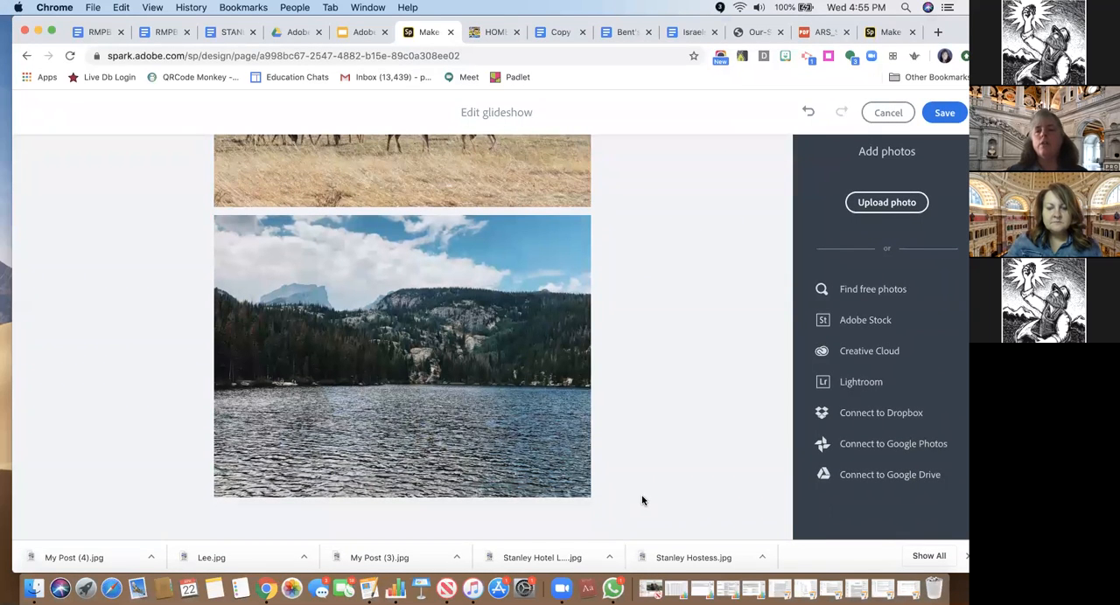
{"action": "scroll", "coordinate": [615, 404], "scroll_direction": "up", "scroll_amount": 10}
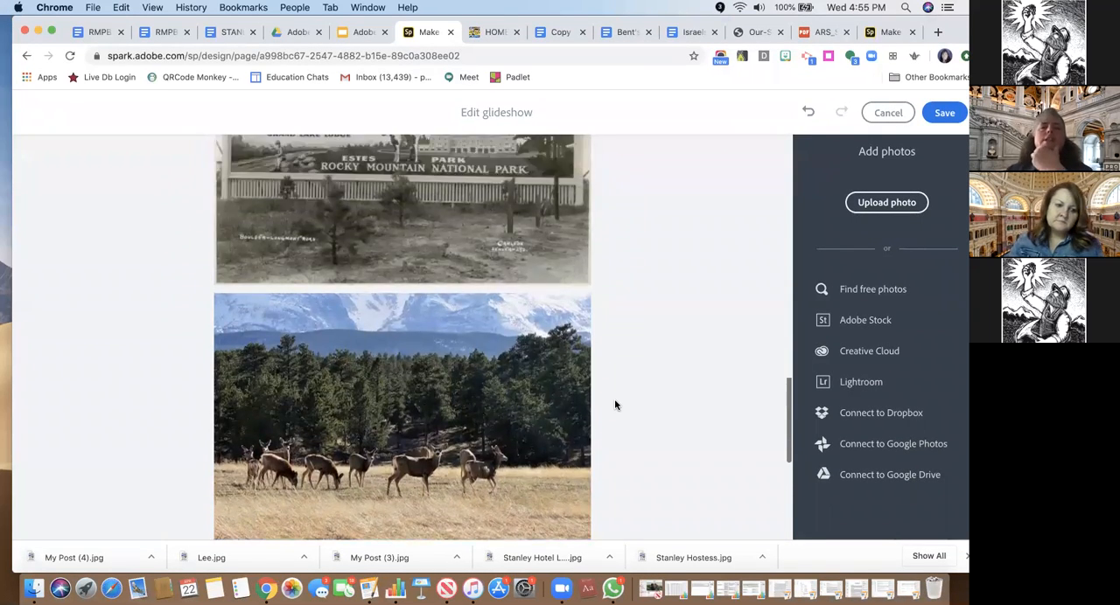
{"action": "scroll", "coordinate": [615, 404], "scroll_direction": "up", "scroll_amount": 5}
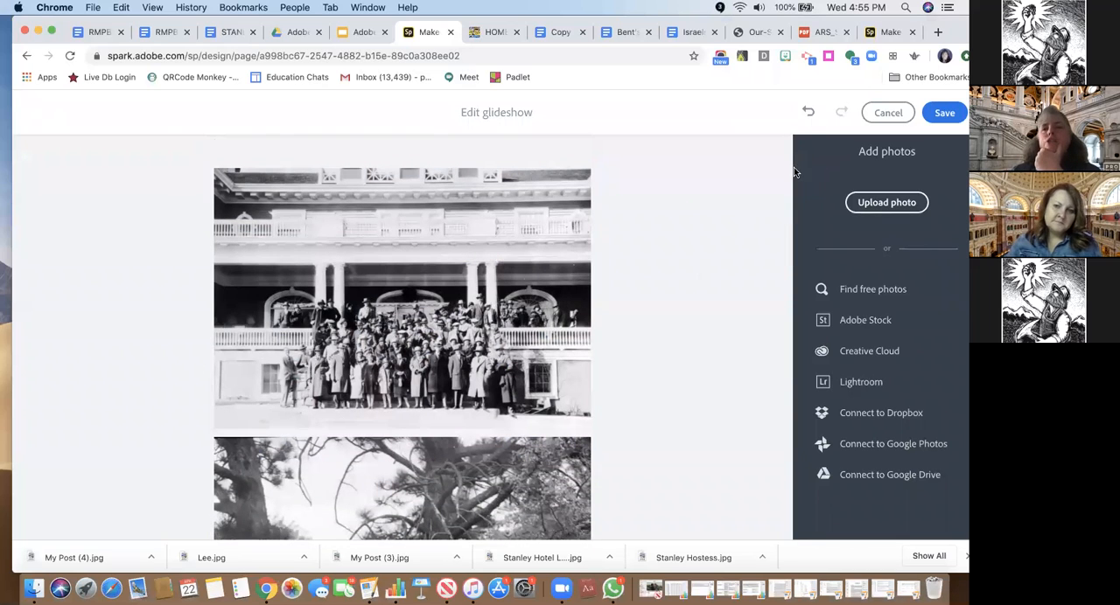
{"action": "left_click", "coordinate": [807, 120]}
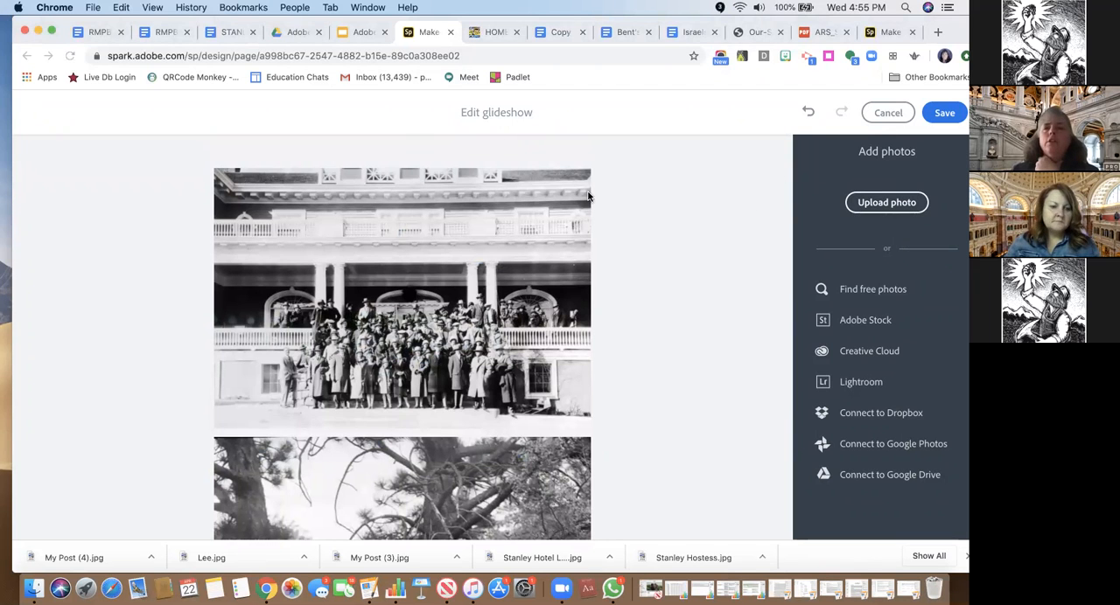
{"action": "left_click", "coordinate": [944, 113]}
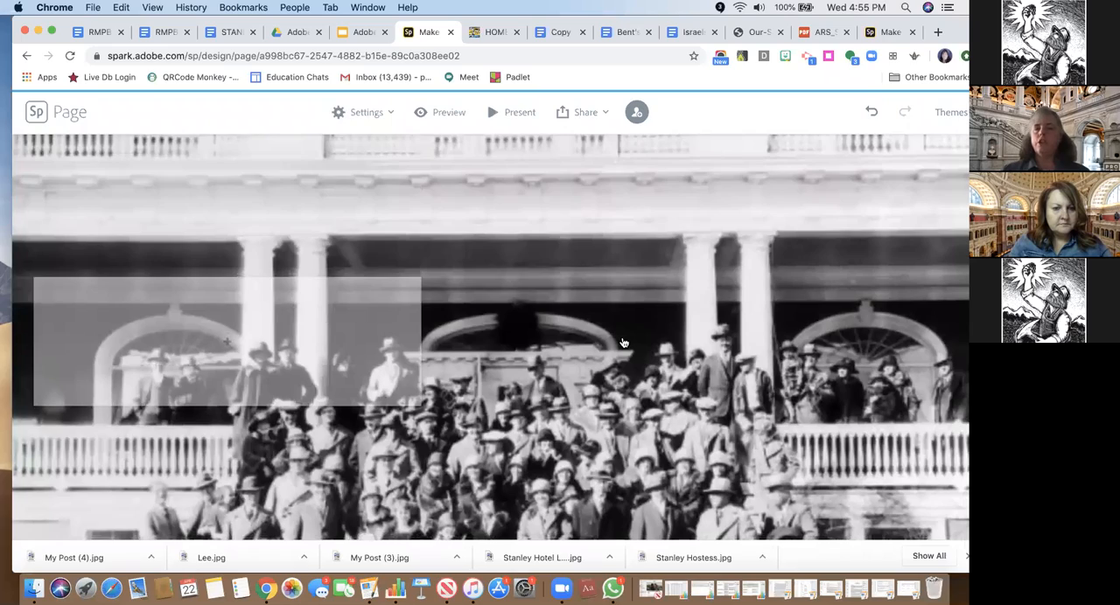
Move the focal point of the glideshow photo of the standing woman onto her head and save it
{"action": "scroll", "coordinate": [623, 343], "scroll_direction": "up", "scroll_amount": 5}
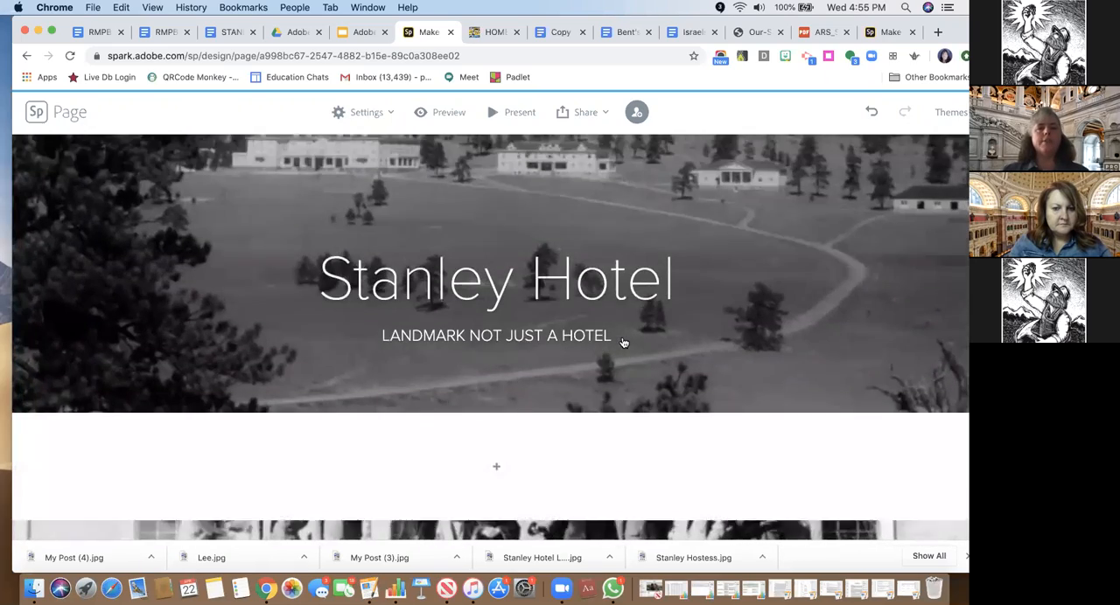
{"action": "scroll", "coordinate": [623, 343], "scroll_direction": "down", "scroll_amount": 8}
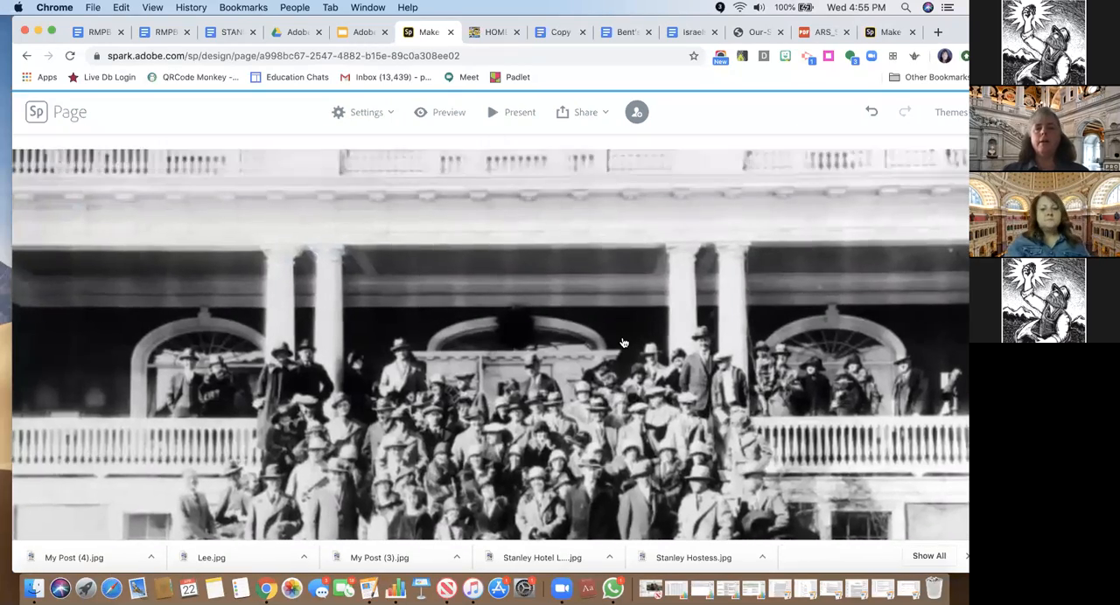
{"action": "scroll", "coordinate": [623, 343], "scroll_direction": "down", "scroll_amount": 5}
{"action": "scroll", "coordinate": [622, 343], "scroll_direction": "down", "scroll_amount": 5}
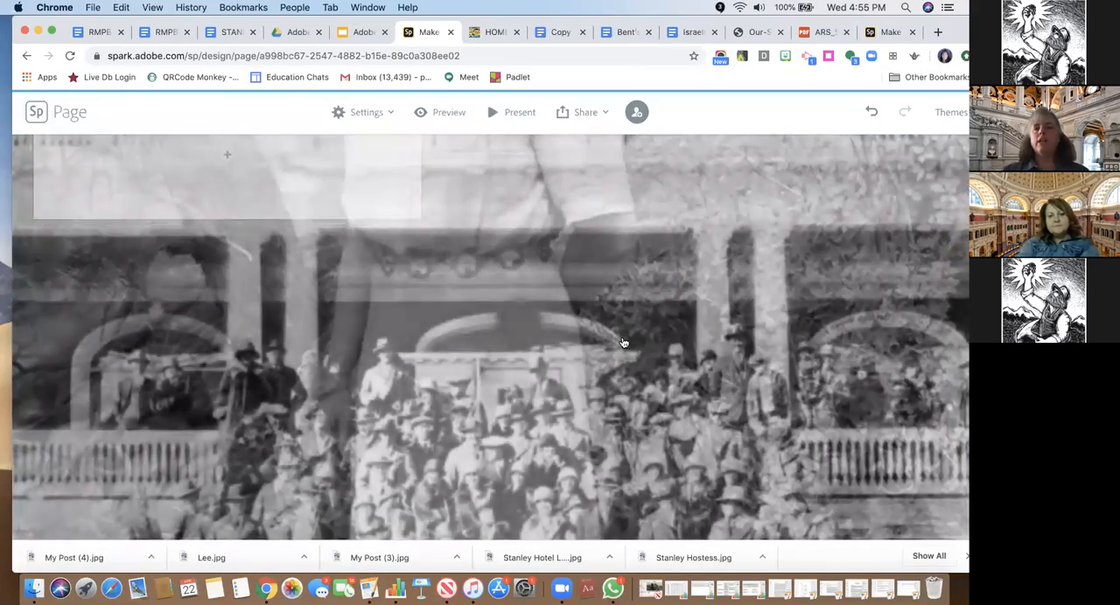
{"action": "scroll", "coordinate": [623, 343], "scroll_direction": "up", "scroll_amount": 4}
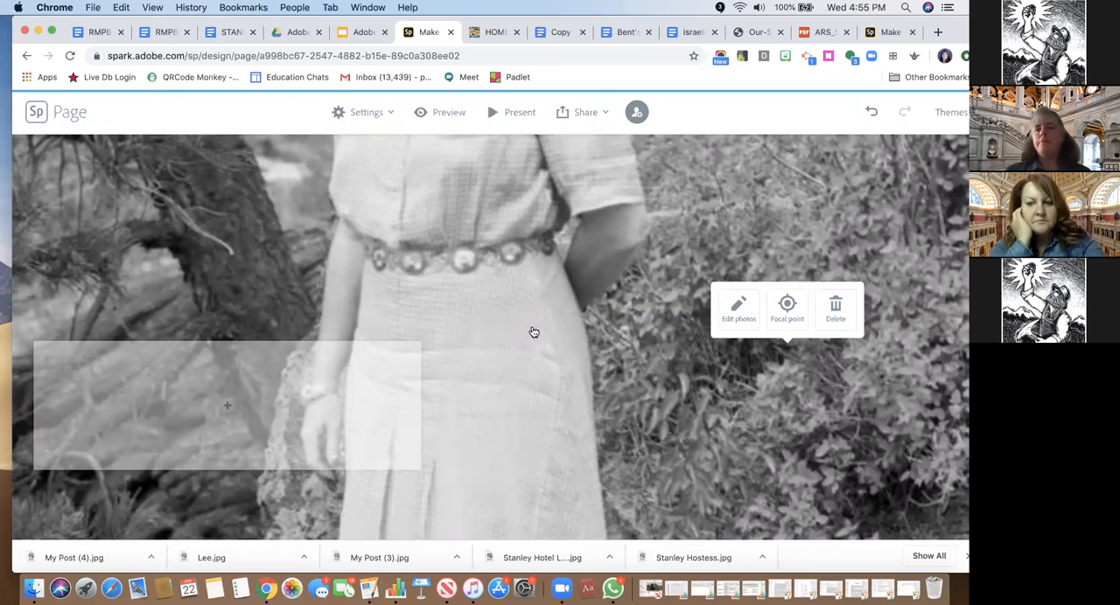
{"action": "left_click", "coordinate": [792, 323]}
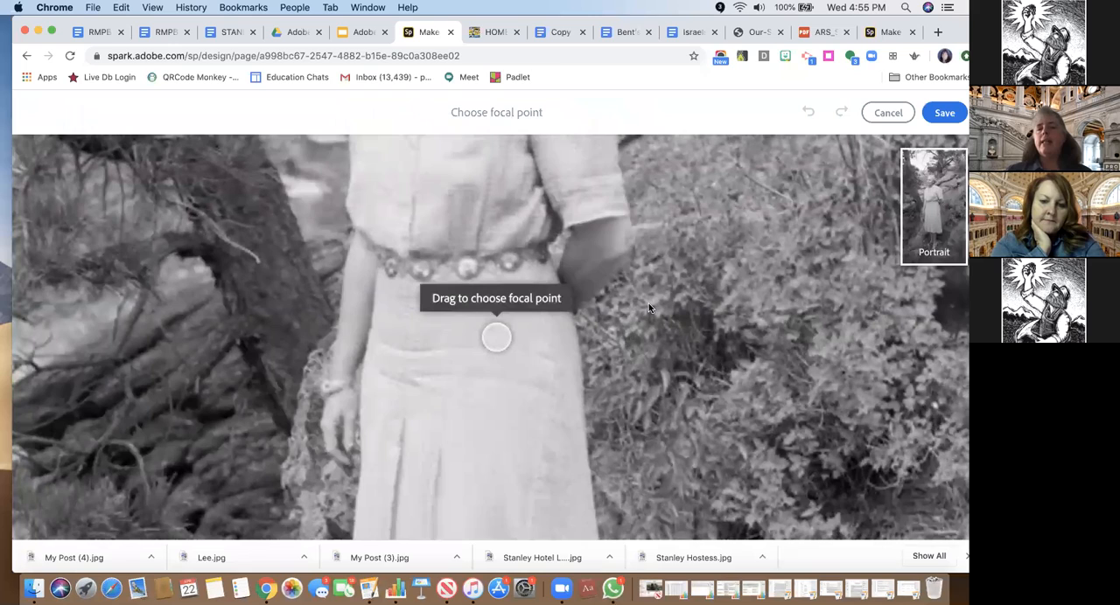
{"action": "left_click_drag", "start_coordinate": [500, 344], "coordinate": [472, 231]}
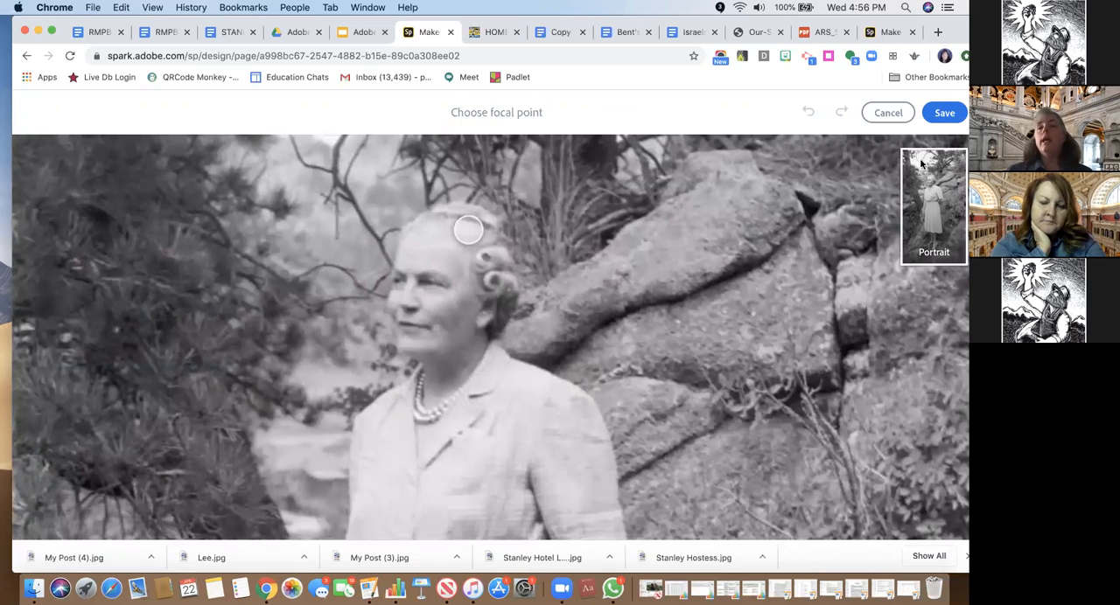
{"action": "left_click", "coordinate": [944, 114]}
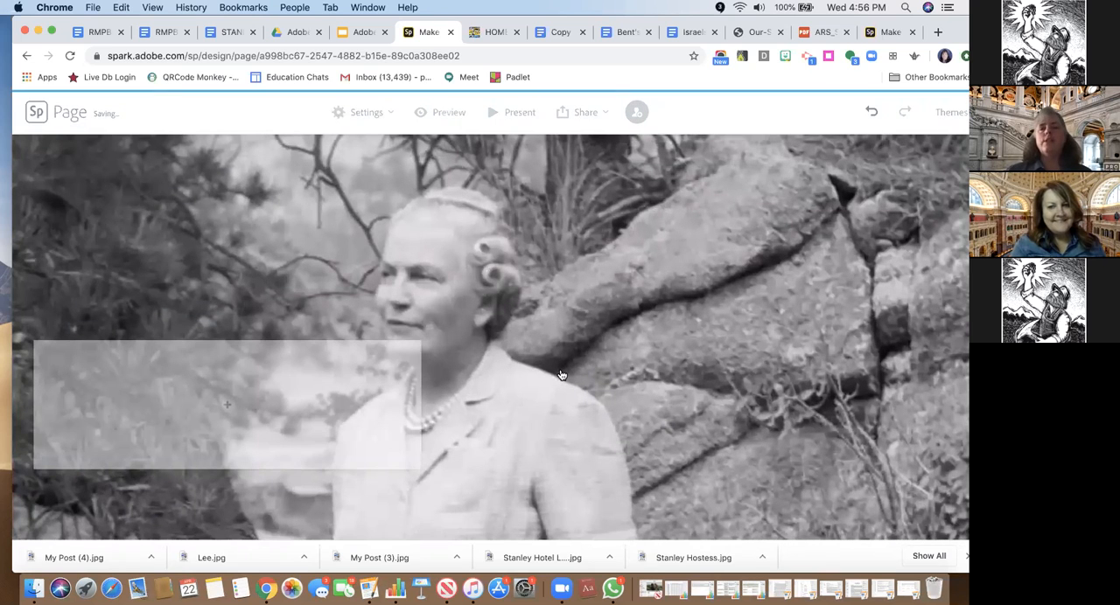
Add a text caption over the woman's photo with the "1994 Historic Fund Grant Application through COMPASS" description copied from the STANLEY HOTEL document
{"action": "left_click", "coordinate": [227, 405]}
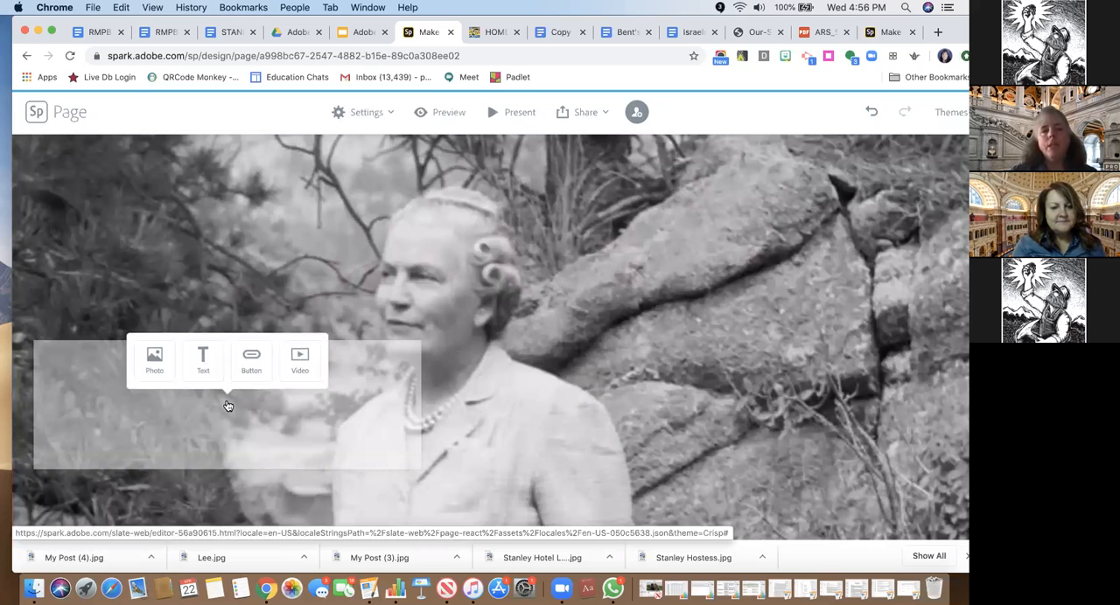
{"action": "left_click", "coordinate": [203, 359]}
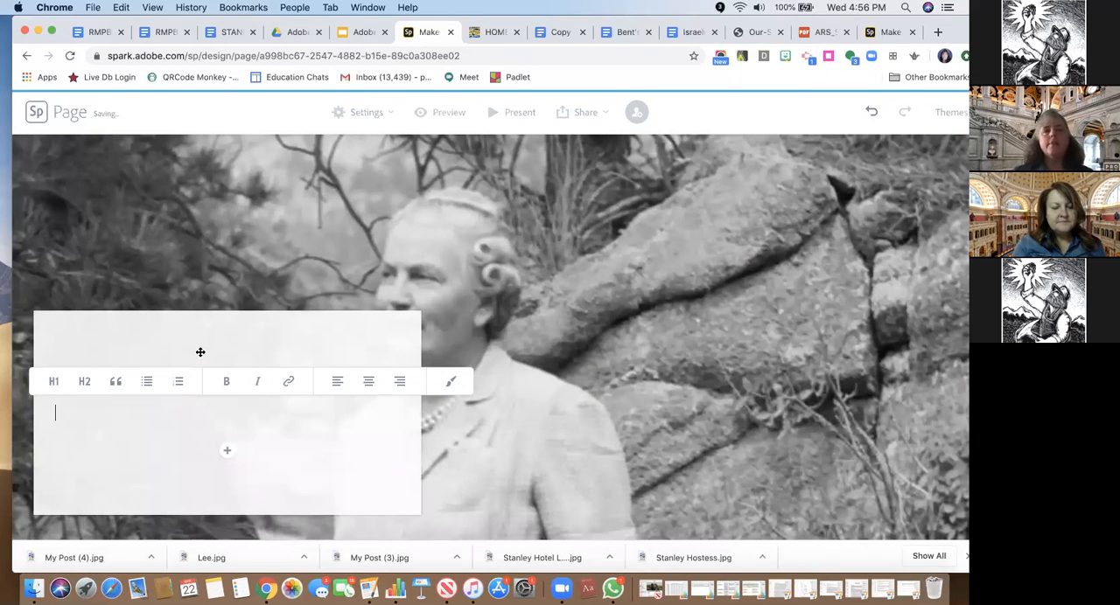
{"action": "left_click", "coordinate": [226, 32]}
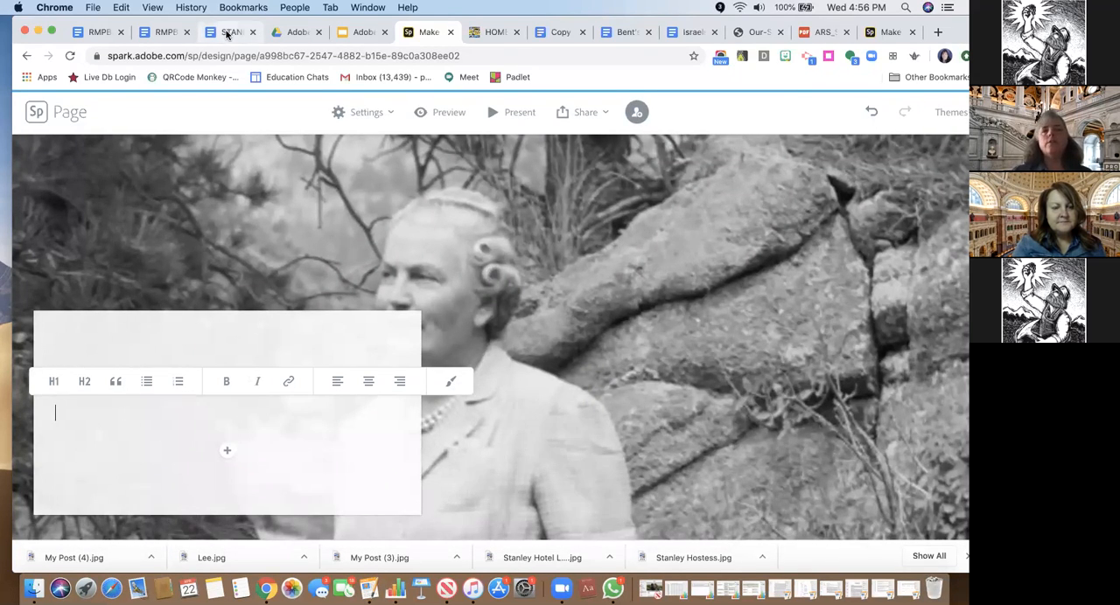
{"action": "scroll", "coordinate": [257, 262], "scroll_direction": "down", "scroll_amount": 5}
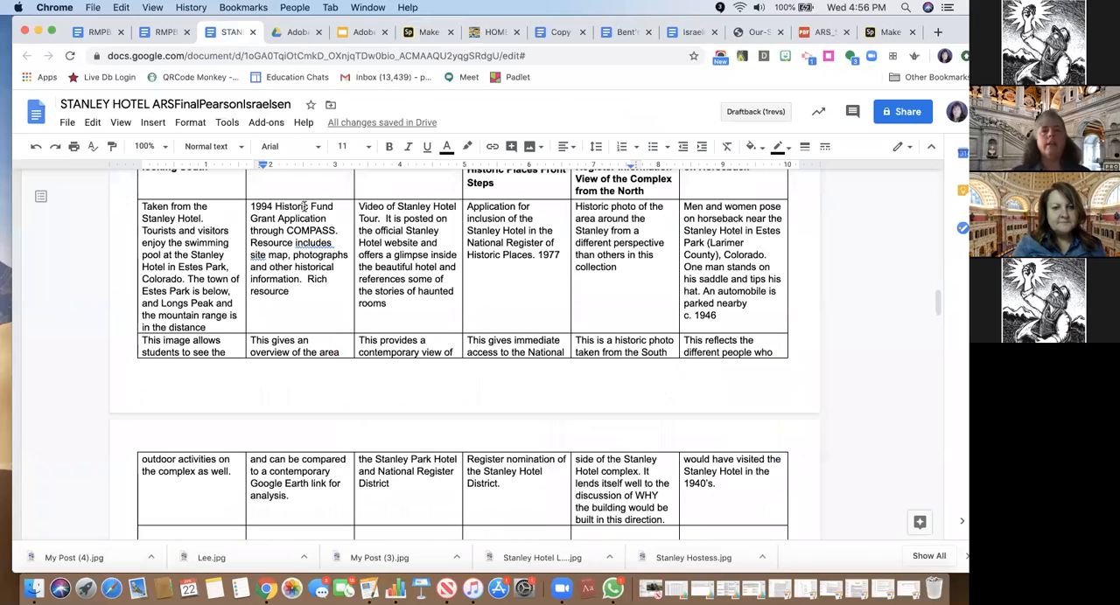
{"action": "left_click_drag", "start_coordinate": [252, 206], "coordinate": [302, 288]}
{"action": "key", "text": "super+c"}
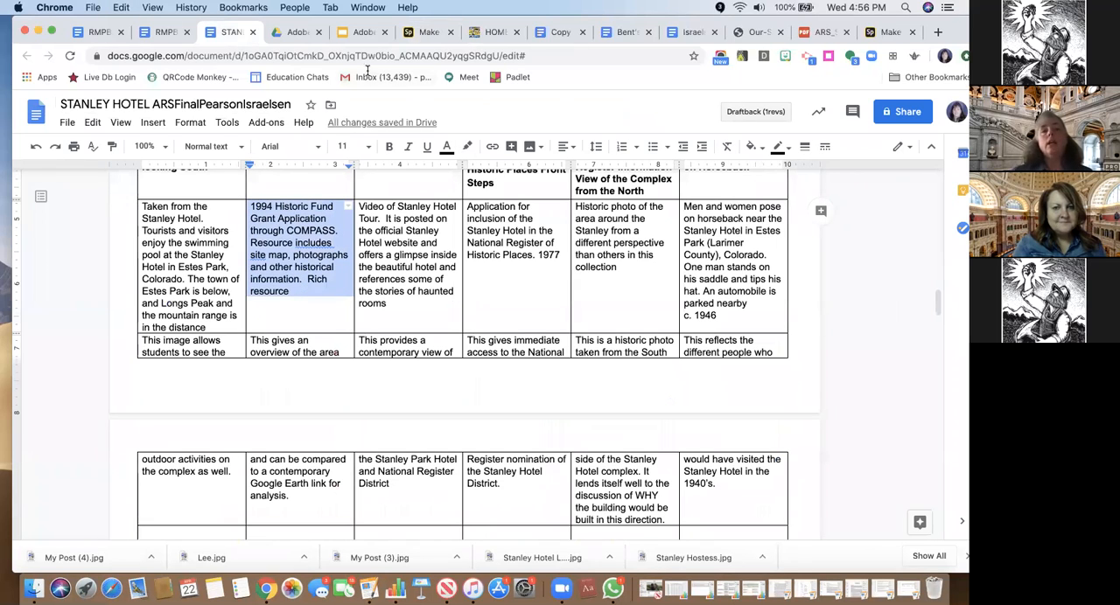
{"action": "left_click", "coordinate": [427, 32]}
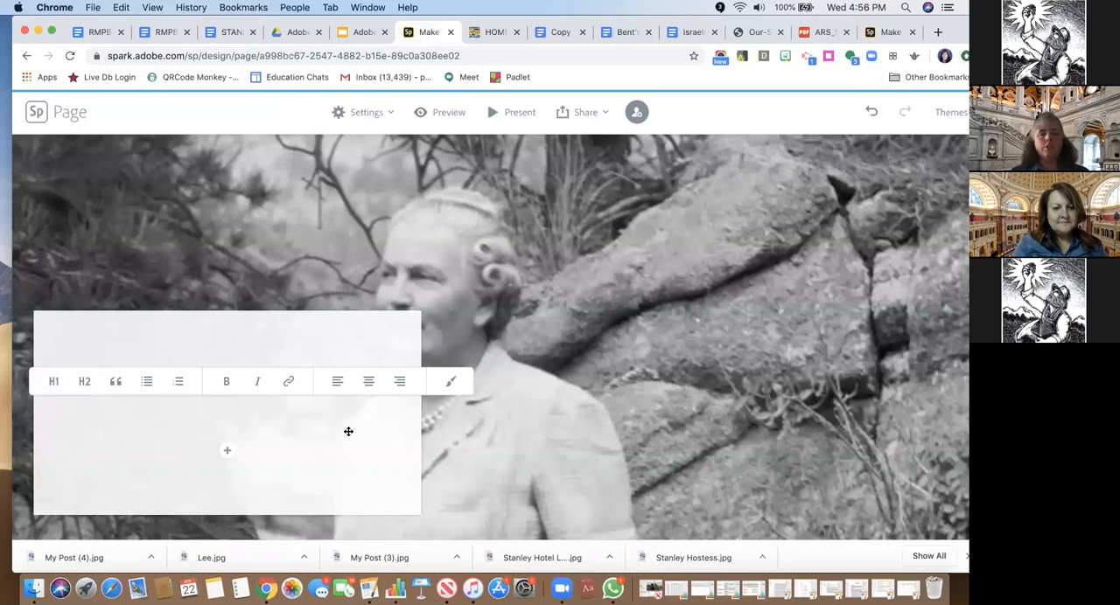
{"action": "key", "text": "super+v"}
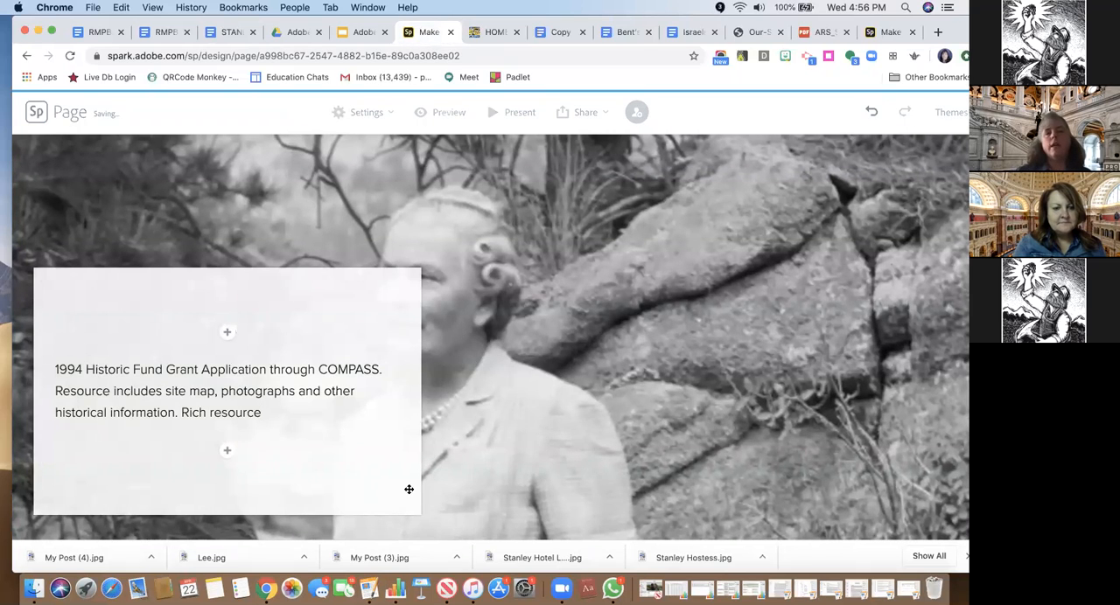
Add a text caption over the Stanley Chalets billboard photo with the "Video of Stanley Hotel Tour" description copied from the STANLEY HOTEL document
{"action": "scroll", "coordinate": [667, 396], "scroll_direction": "down", "scroll_amount": 5}
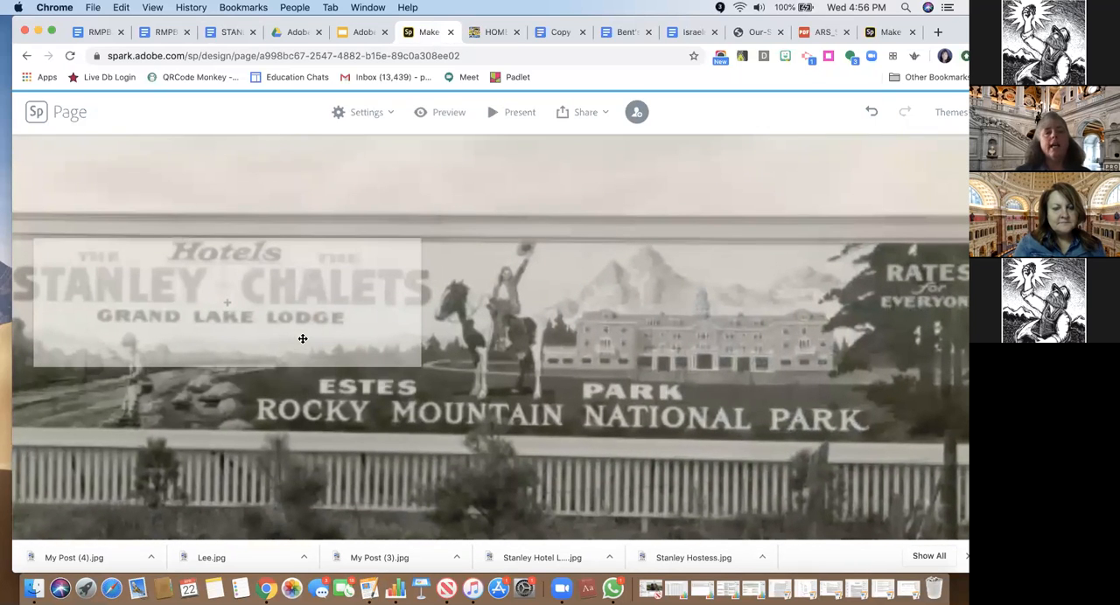
{"action": "left_click", "coordinate": [230, 308]}
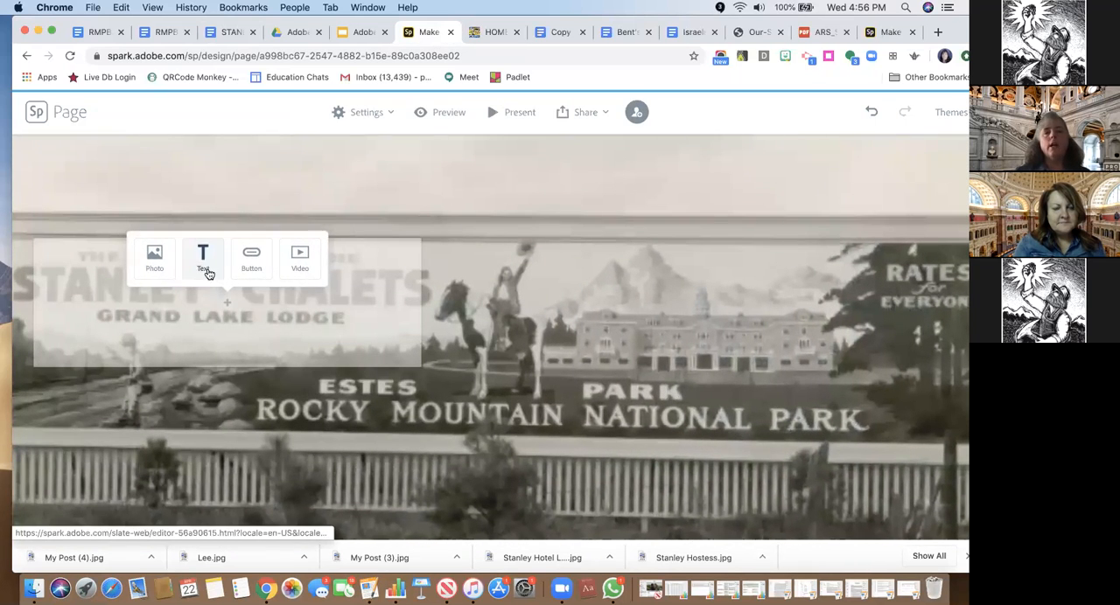
{"action": "left_click", "coordinate": [201, 252]}
{"action": "left_click", "coordinate": [237, 34]}
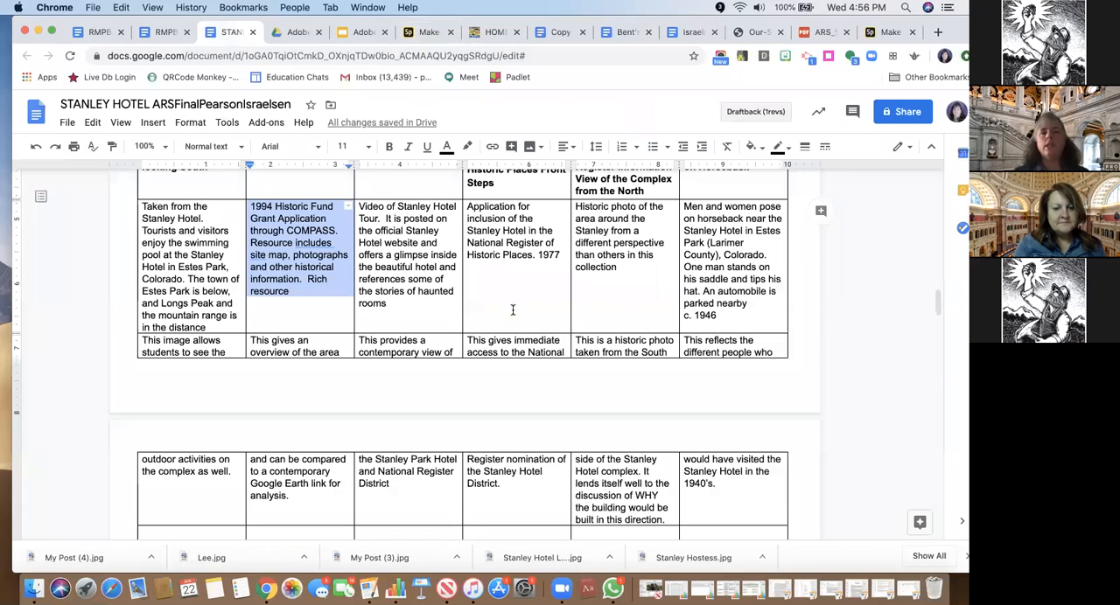
{"action": "left_click_drag", "start_coordinate": [359, 207], "coordinate": [393, 299]}
{"action": "key", "text": "super+c"}
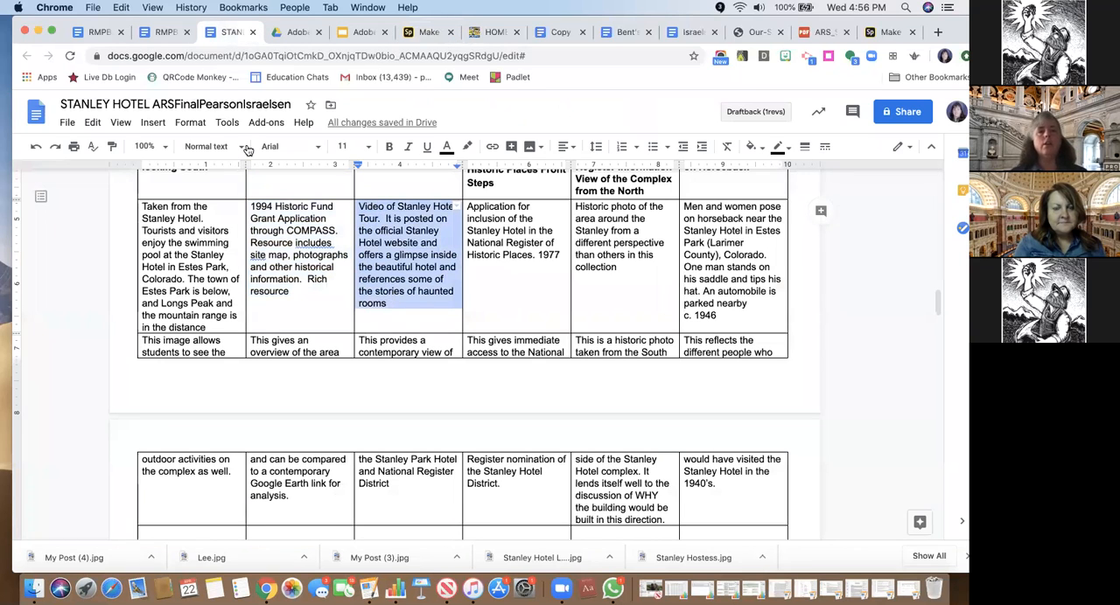
{"action": "left_click", "coordinate": [421, 33]}
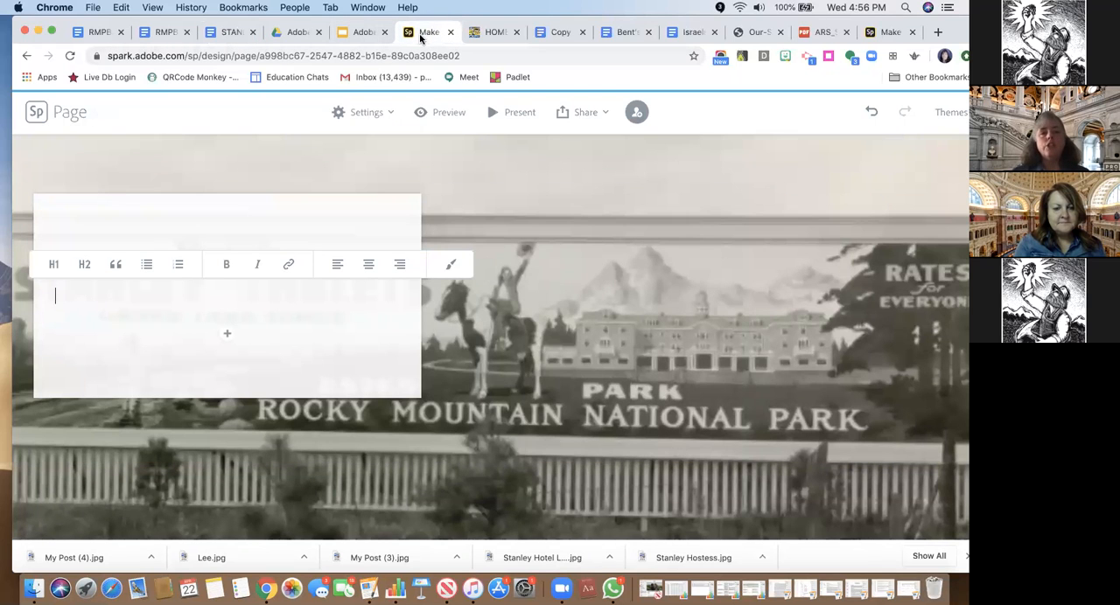
{"action": "key", "text": "super+v"}
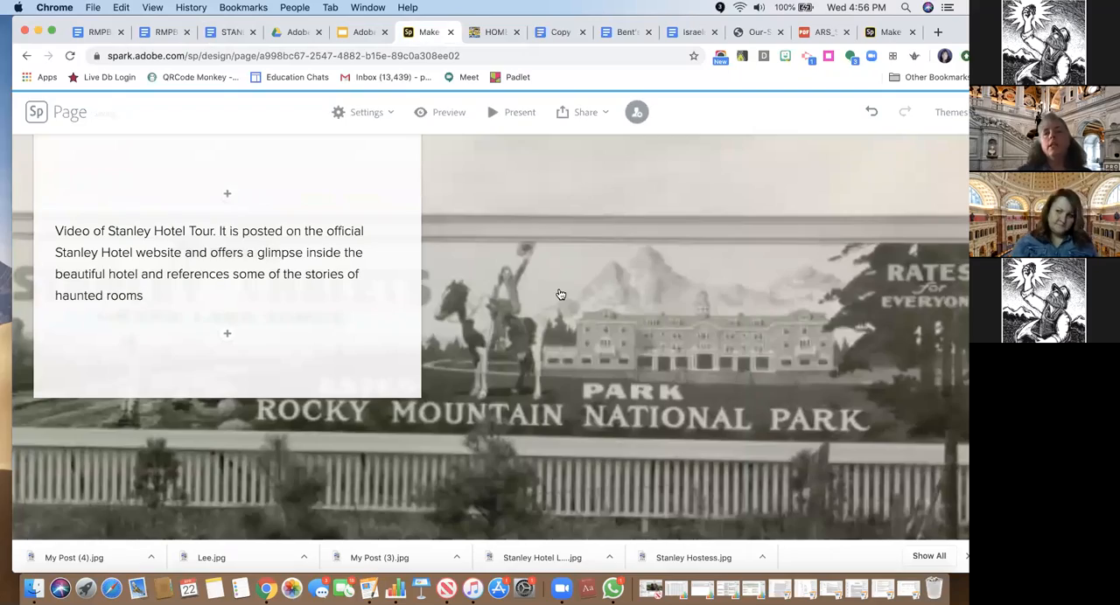
Look through the glideshow on the page to check how the photos and captions move, ending at the Stanley Hotel title
{"action": "scroll", "coordinate": [560, 295], "scroll_direction": "down", "scroll_amount": 3}
{"action": "scroll", "coordinate": [561, 295], "scroll_direction": "up", "scroll_amount": 20}
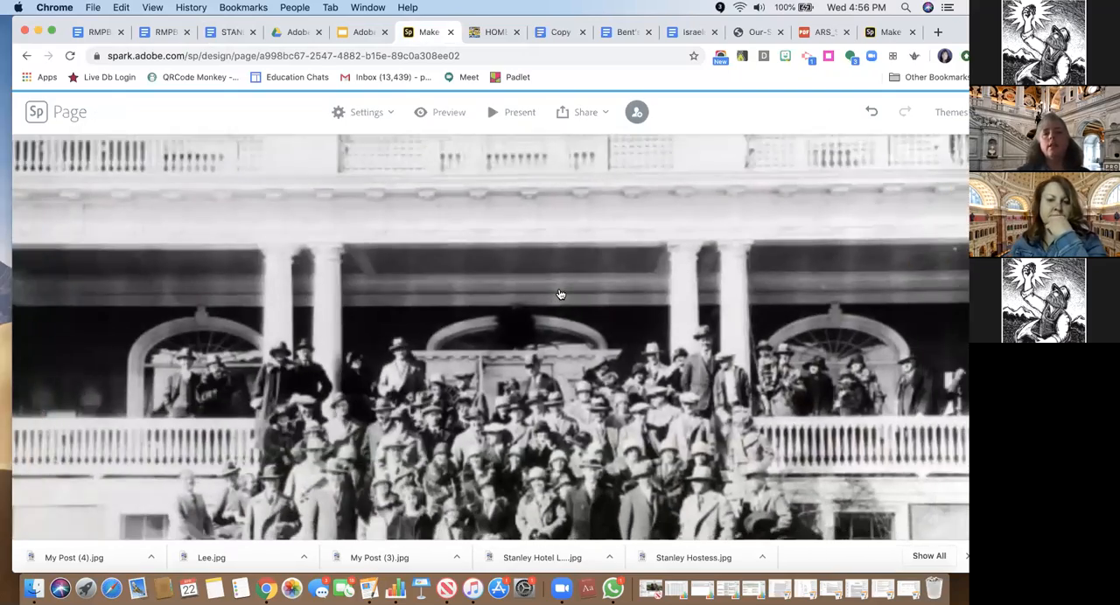
{"action": "scroll", "coordinate": [561, 295], "scroll_direction": "up", "scroll_amount": 2}
{"action": "scroll", "coordinate": [561, 295], "scroll_direction": "down", "scroll_amount": 5}
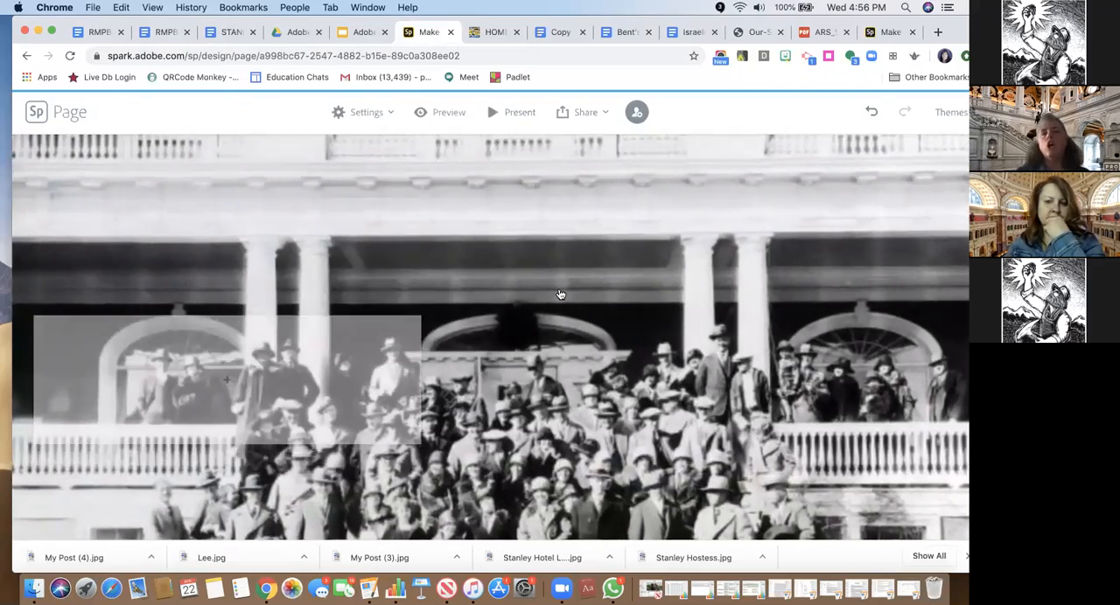
{"action": "scroll", "coordinate": [561, 294], "scroll_direction": "down", "scroll_amount": 10}
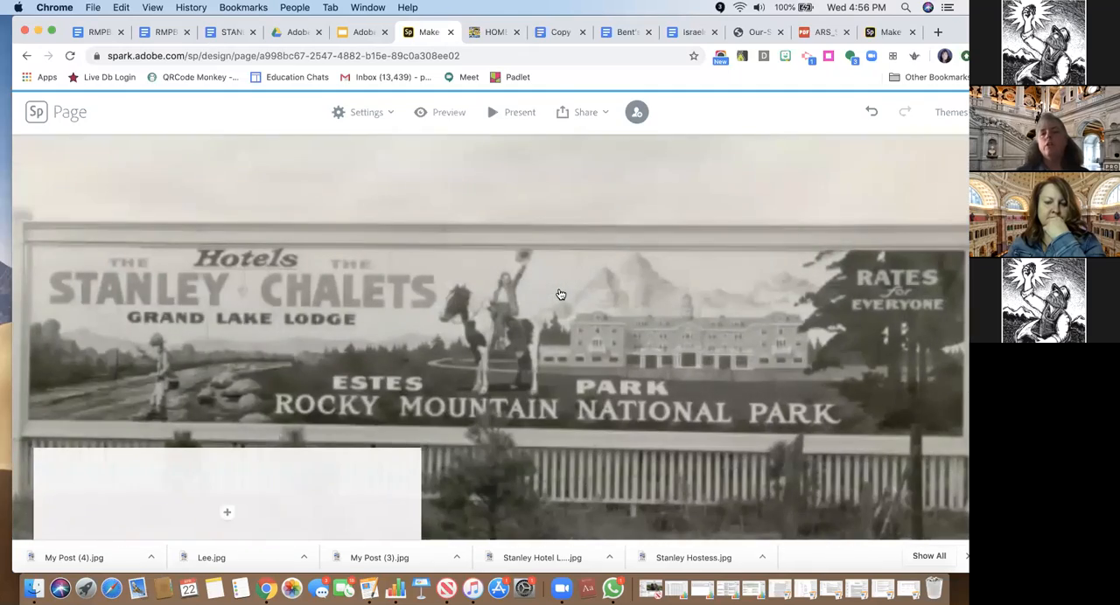
{"action": "scroll", "coordinate": [561, 295], "scroll_direction": "down", "scroll_amount": 2}
{"action": "scroll", "coordinate": [561, 295], "scroll_direction": "up", "scroll_amount": 8}
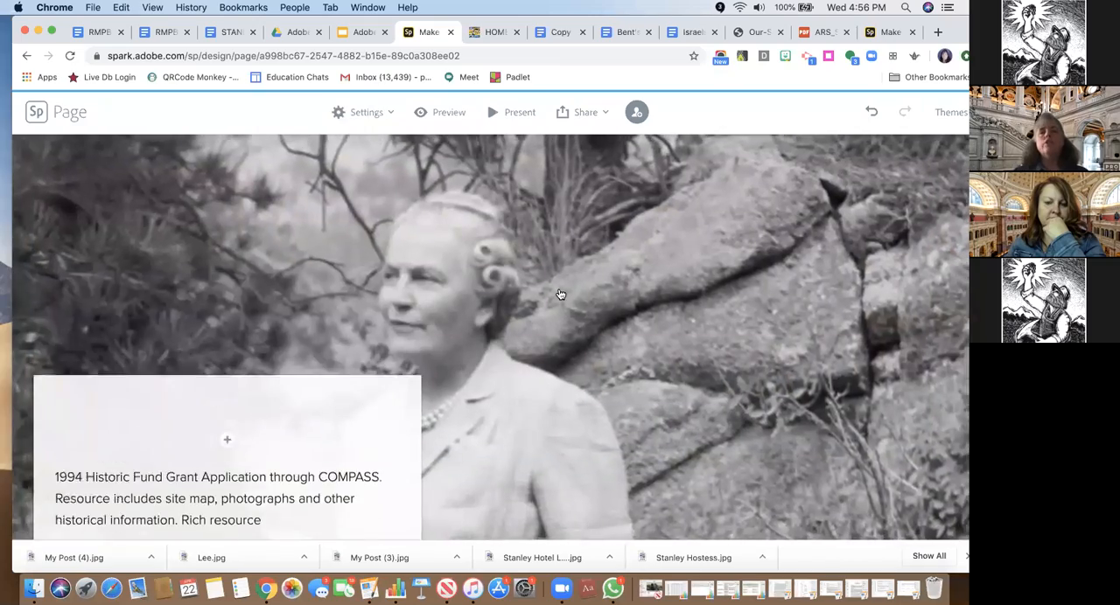
{"action": "scroll", "coordinate": [561, 295], "scroll_direction": "up", "scroll_amount": 6}
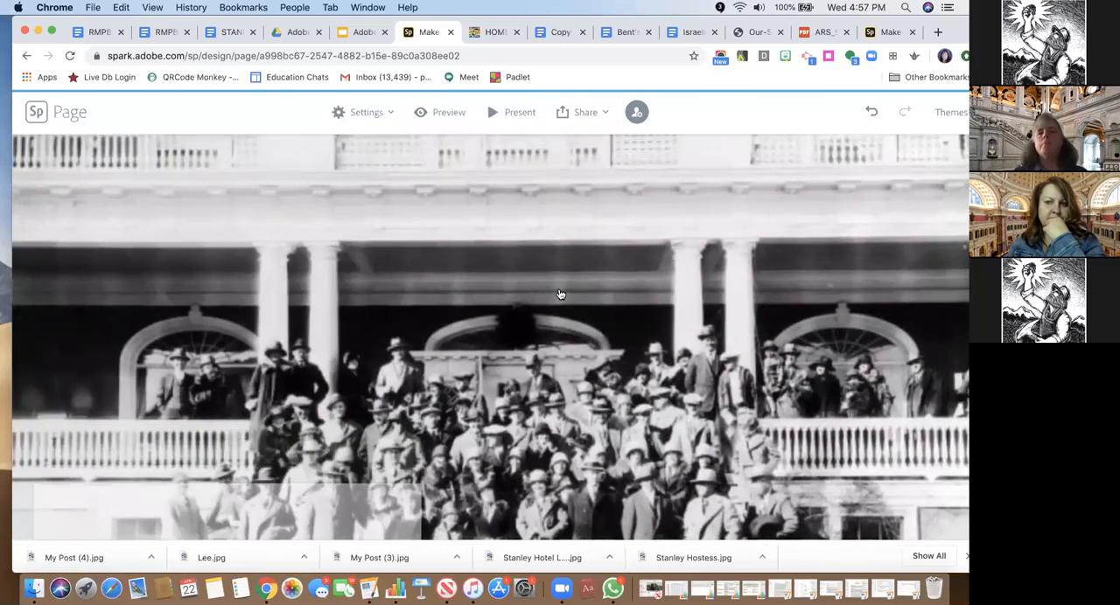
{"action": "scroll", "coordinate": [560, 294], "scroll_direction": "up", "scroll_amount": 6}
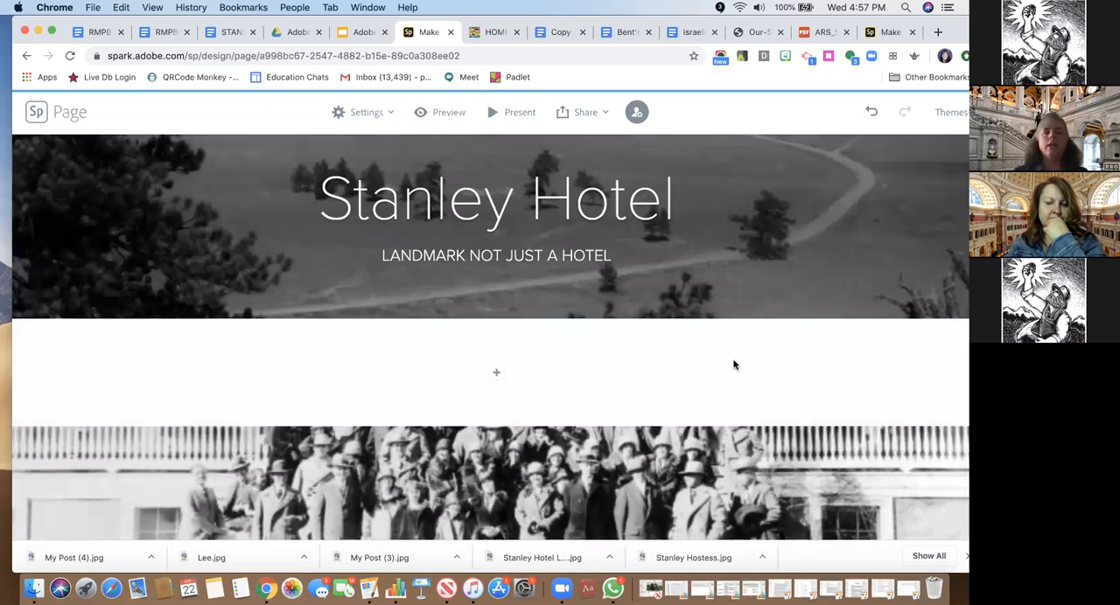
Add a text section between the page title and the glideshow with the F.O. Stanley contextual paragraph, through "Rocky Mountains.", copied from the STANLEY HOTEL document
{"action": "left_click", "coordinate": [497, 374]}
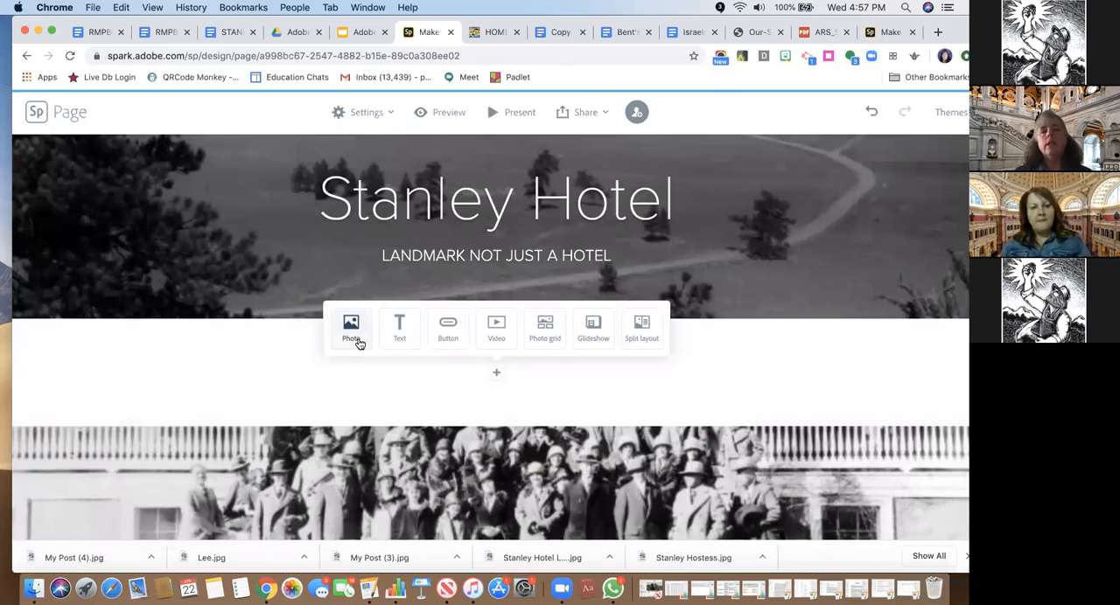
{"action": "left_click", "coordinate": [399, 338]}
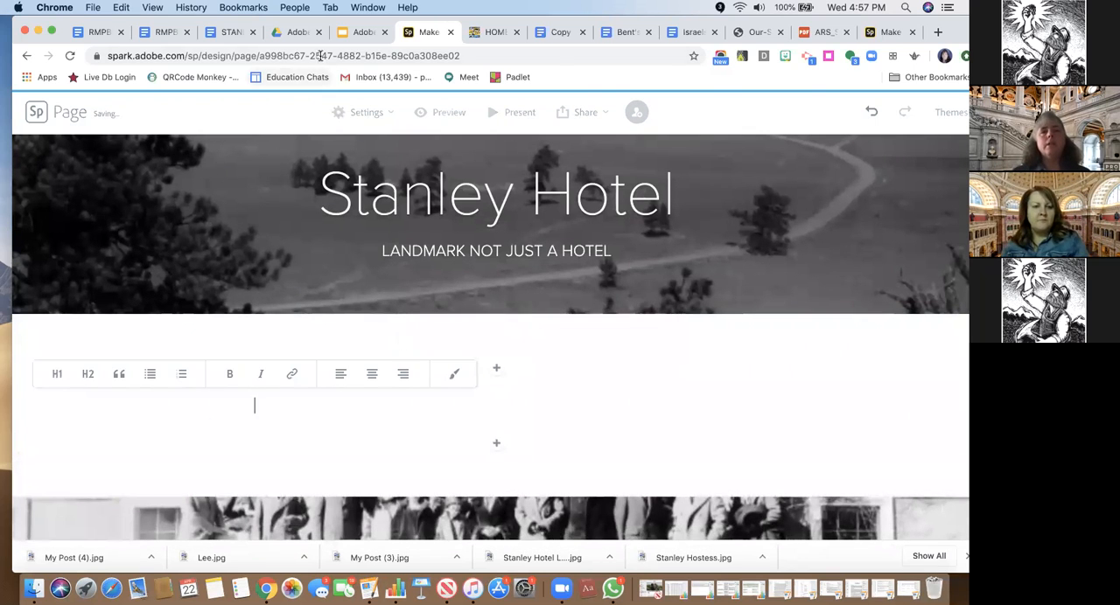
{"action": "left_click", "coordinate": [229, 32]}
{"action": "scroll", "coordinate": [373, 260], "scroll_direction": "up", "scroll_amount": 10}
{"action": "scroll", "coordinate": [372, 261], "scroll_direction": "up", "scroll_amount": 15}
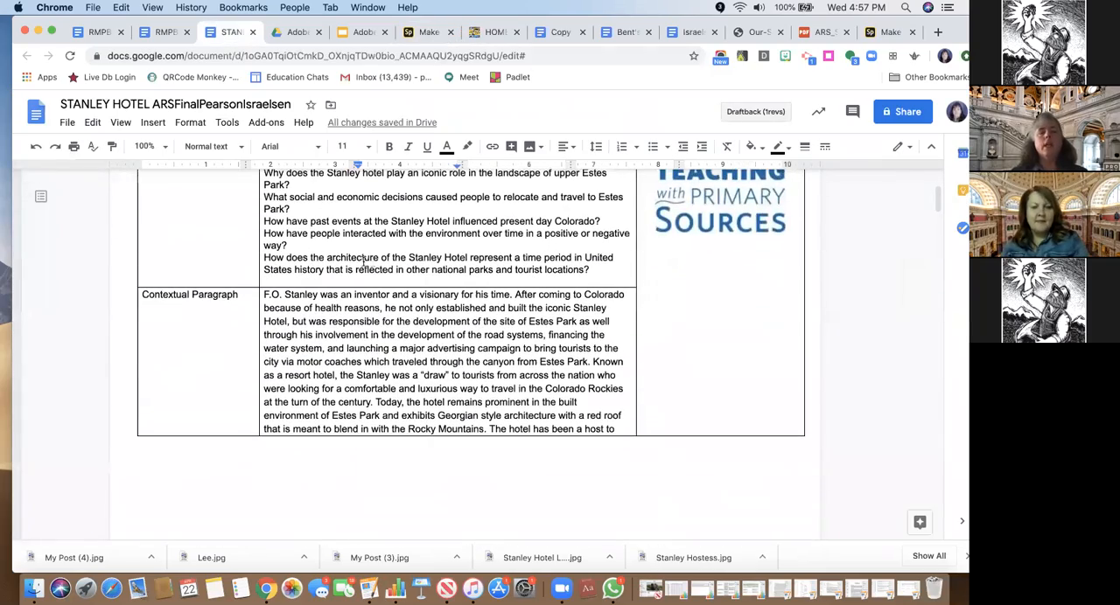
{"action": "left_click_drag", "start_coordinate": [263, 294], "coordinate": [486, 430]}
{"action": "key", "text": "super+c"}
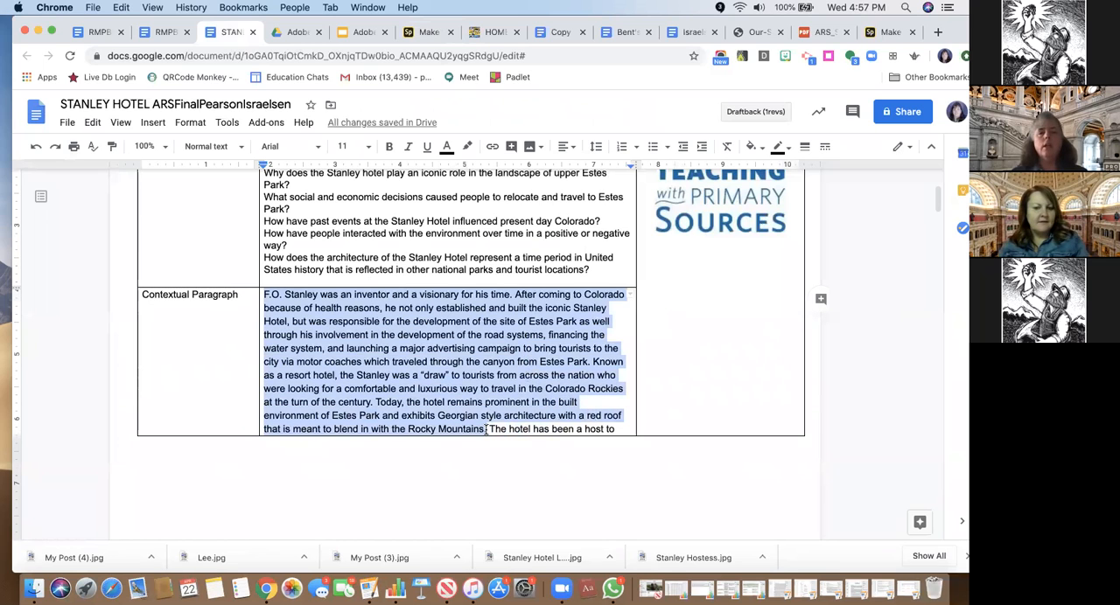
{"action": "left_click", "coordinate": [358, 35]}
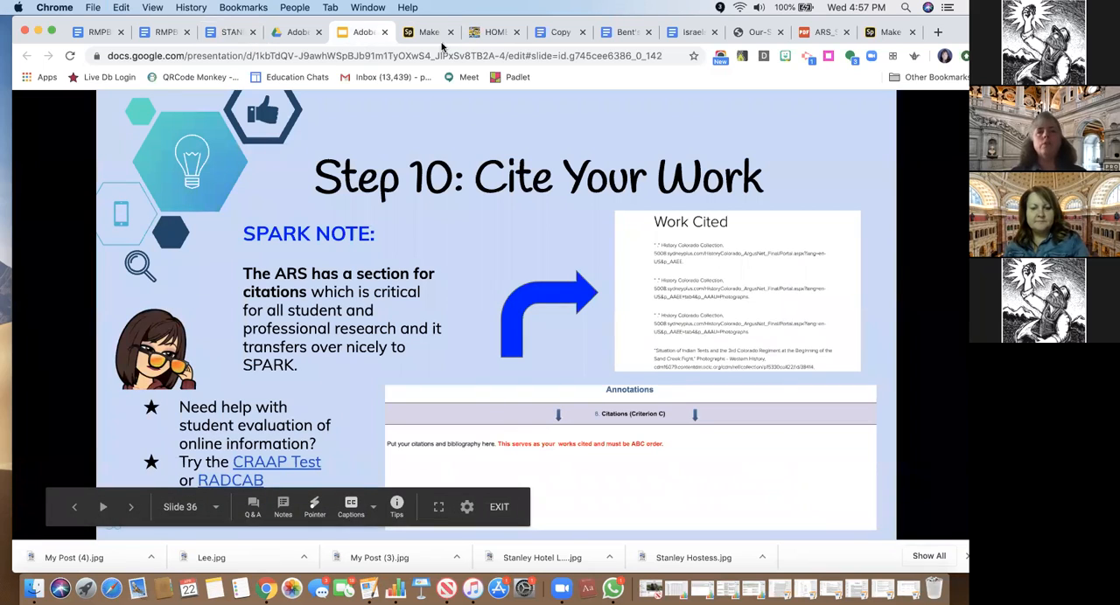
{"action": "left_click_drag", "start_coordinate": [717, 23], "coordinate": [716, 56]}
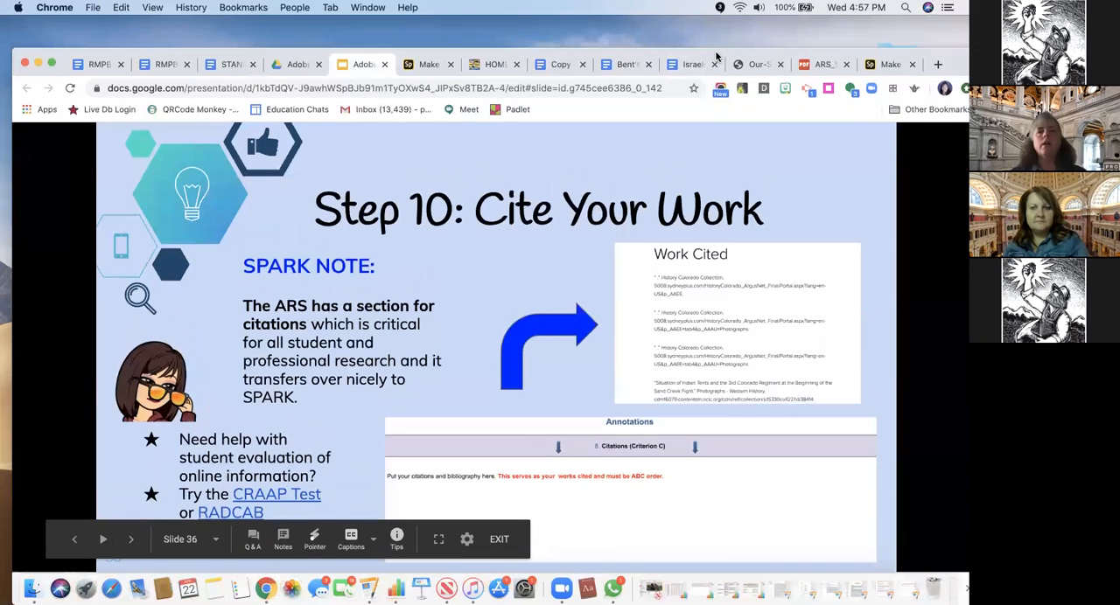
{"action": "left_click", "coordinate": [422, 66]}
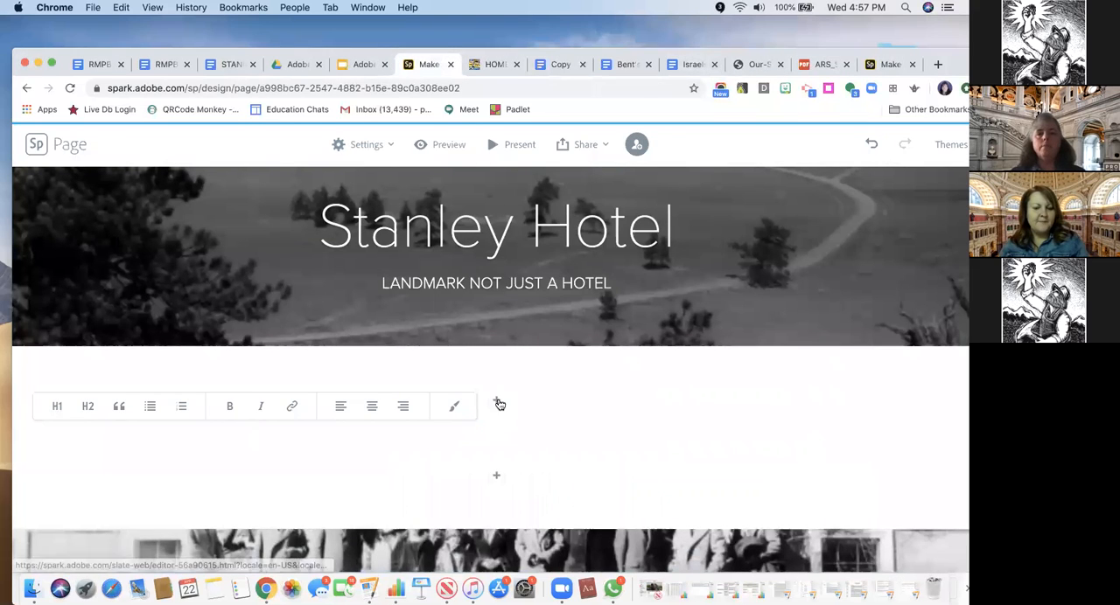
{"action": "key", "text": "super+v"}
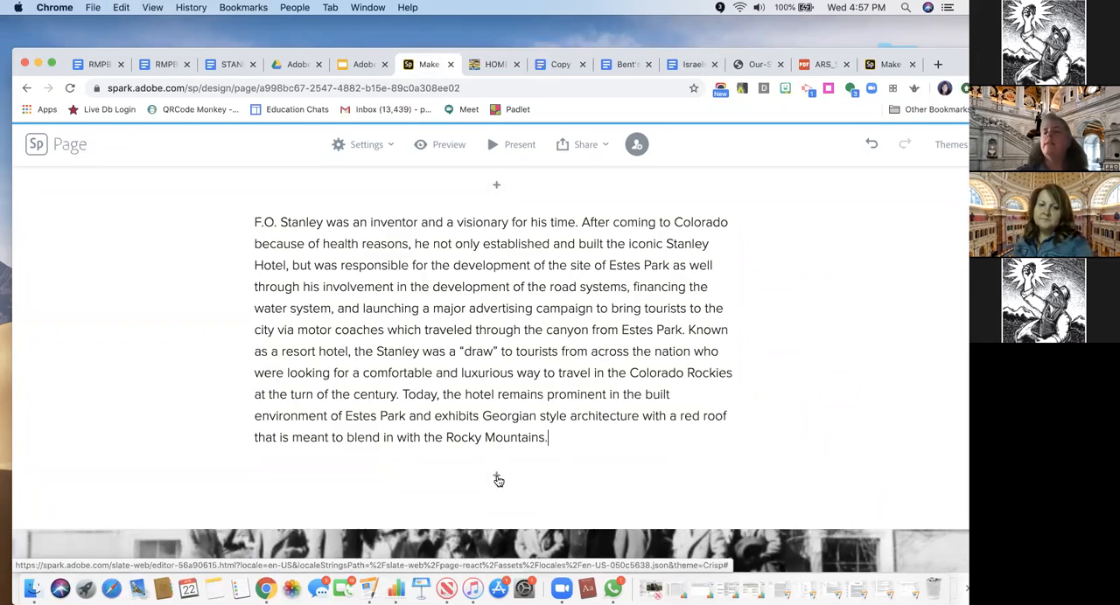
Add a button below the glideshow's final lake photo and enter "Library of Congress" as its text
{"action": "scroll", "coordinate": [497, 481], "scroll_direction": "down", "scroll_amount": 5}
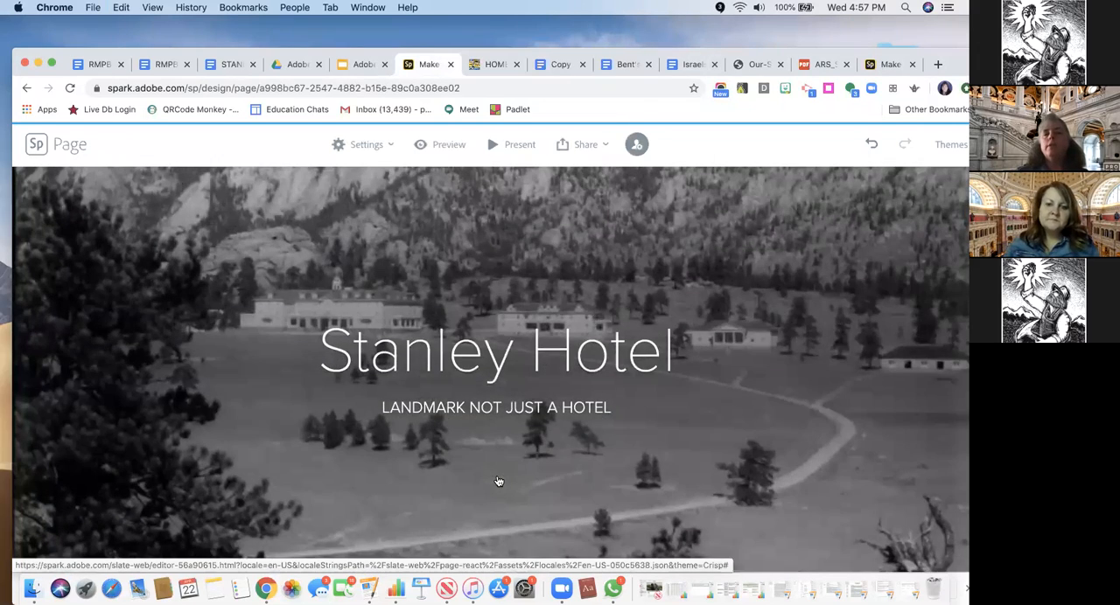
{"action": "scroll", "coordinate": [498, 480], "scroll_direction": "down", "scroll_amount": 5}
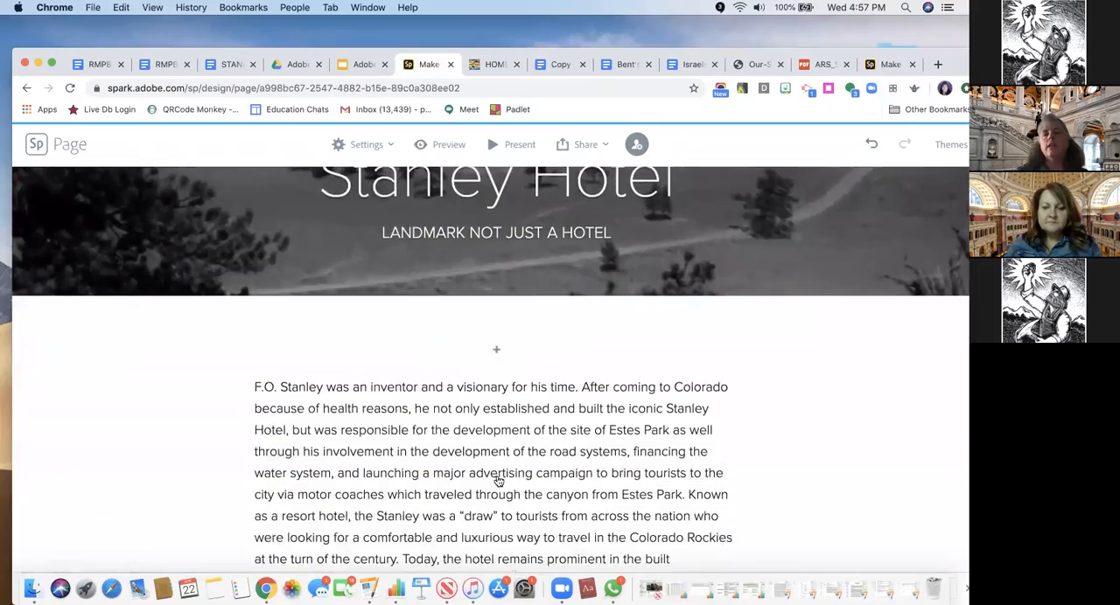
{"action": "scroll", "coordinate": [498, 481], "scroll_direction": "down", "scroll_amount": 6}
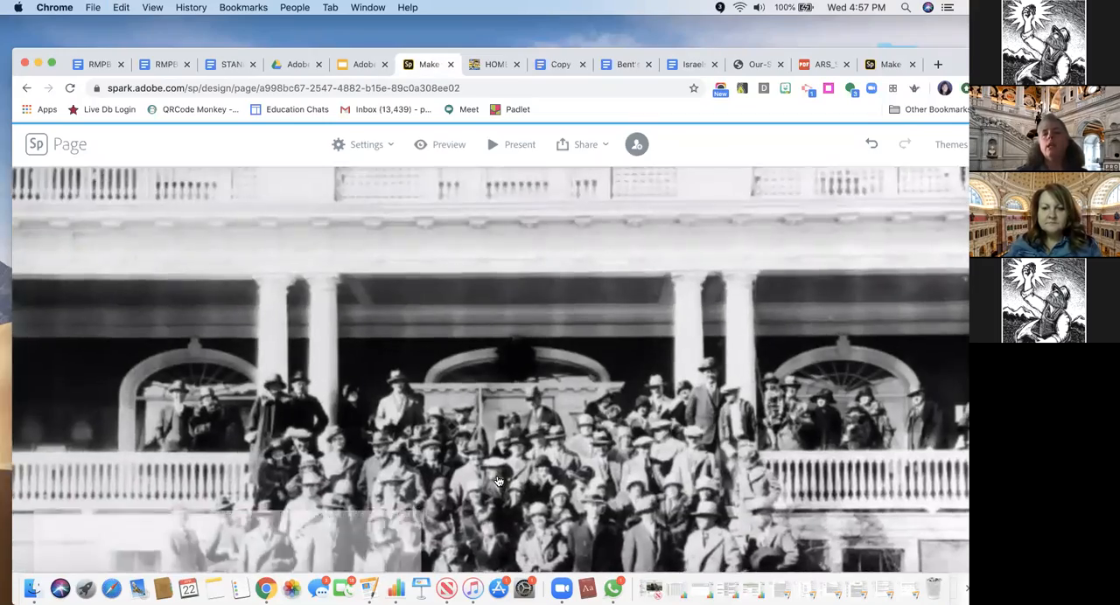
{"action": "scroll", "coordinate": [498, 481], "scroll_direction": "down", "scroll_amount": 6}
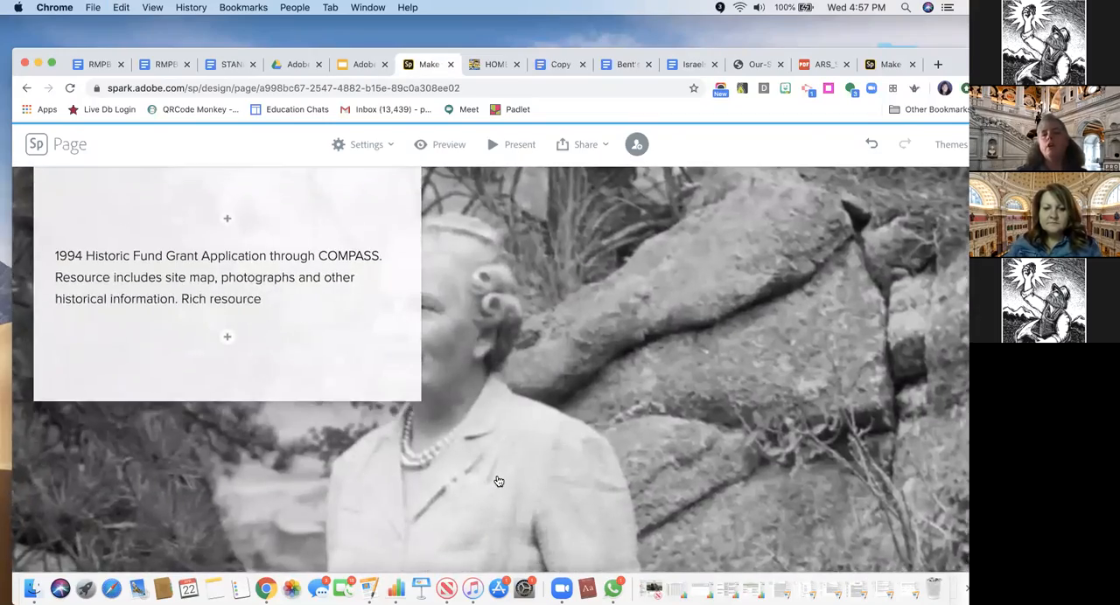
{"action": "scroll", "coordinate": [498, 480], "scroll_direction": "down", "scroll_amount": 6}
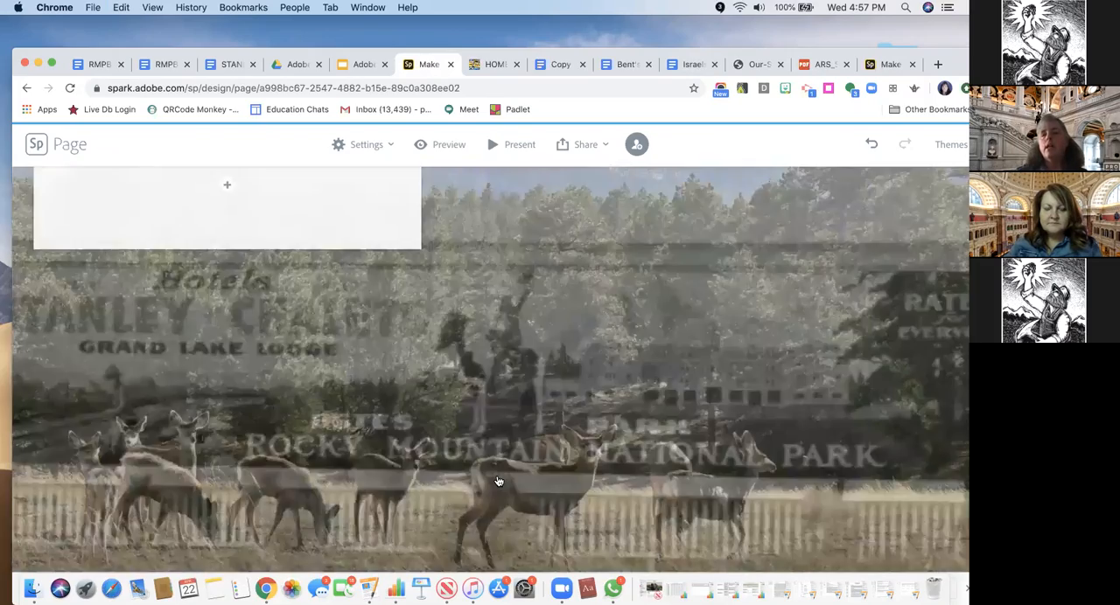
{"action": "scroll", "coordinate": [498, 480], "scroll_direction": "down", "scroll_amount": 6}
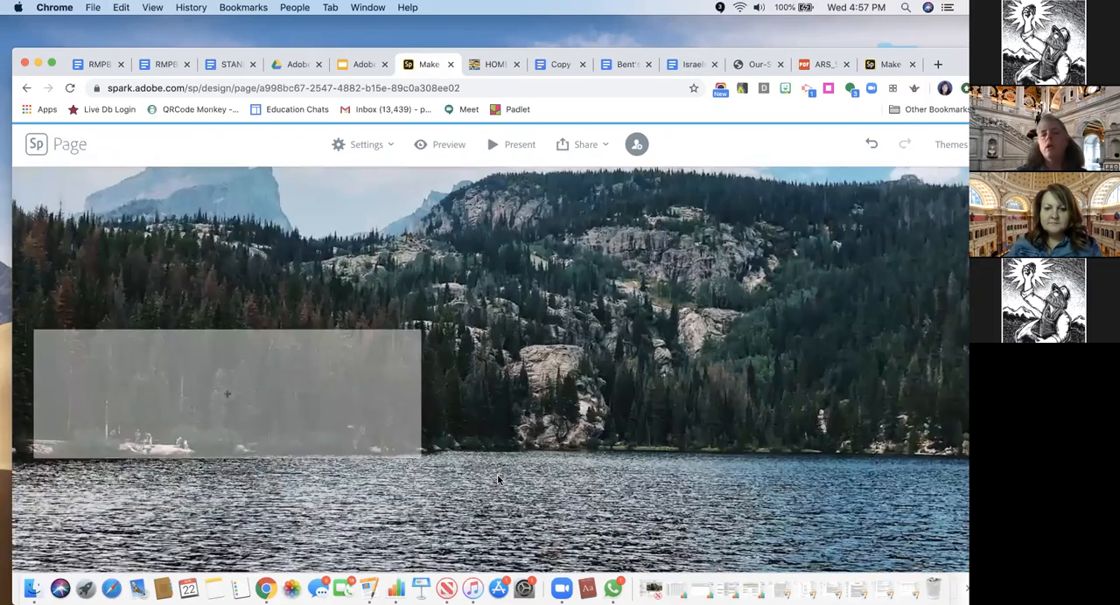
{"action": "scroll", "coordinate": [391, 483], "scroll_direction": "down", "scroll_amount": 3}
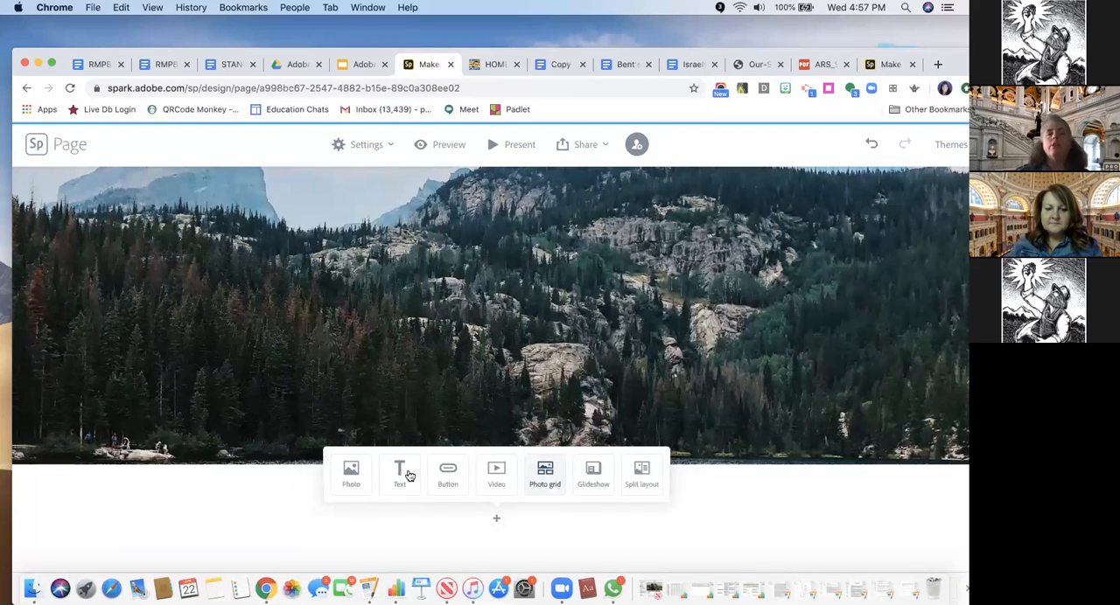
{"action": "left_click", "coordinate": [448, 479]}
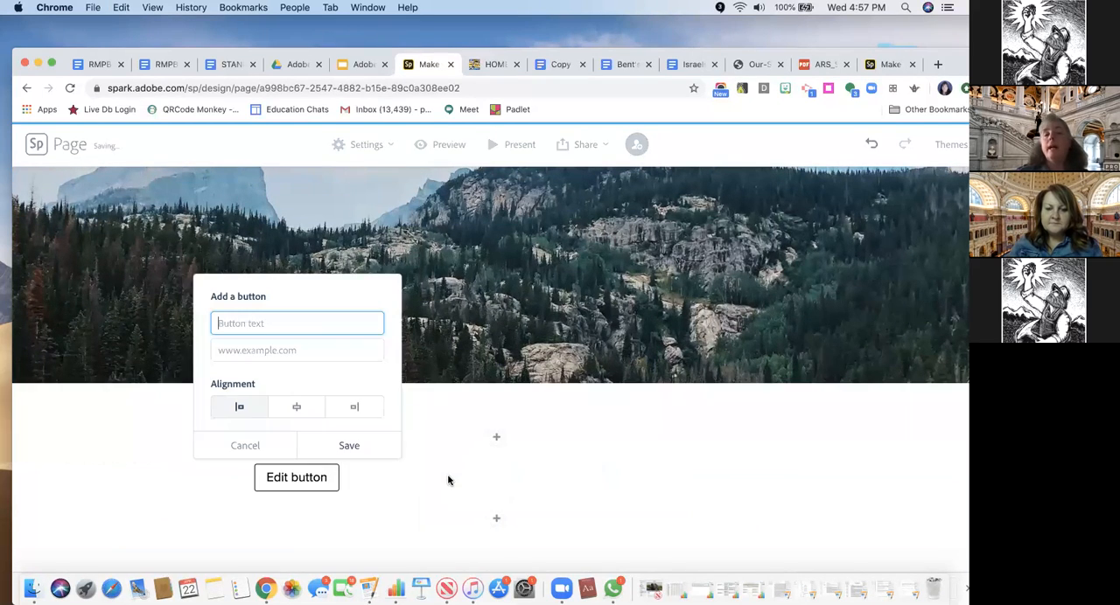
{"action": "type", "text": "Library of Congress"}
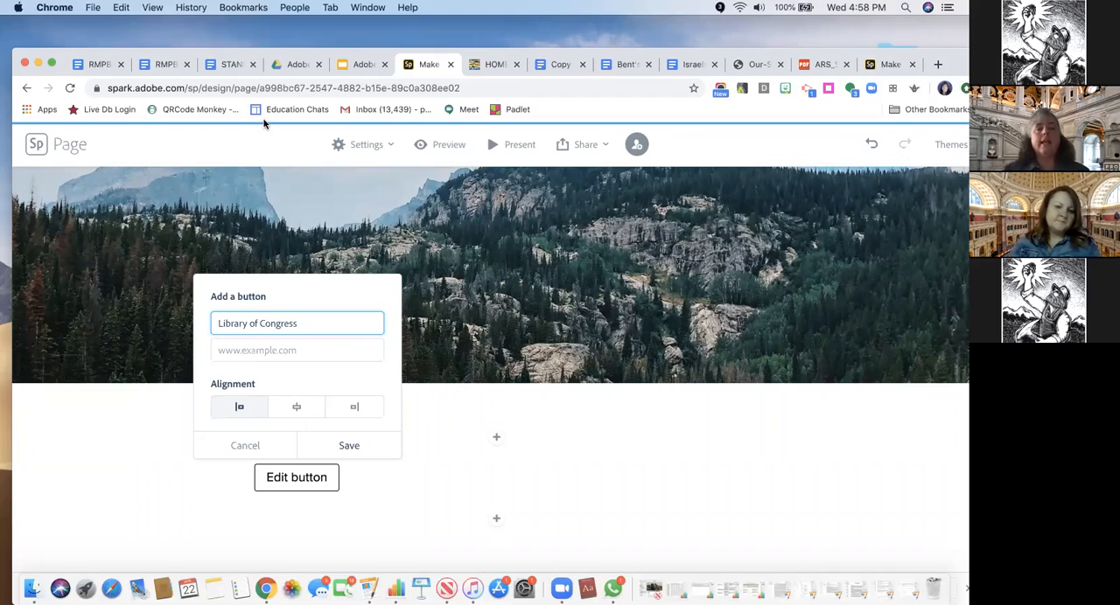
{"action": "left_click", "coordinate": [231, 65]}
{"action": "scroll", "coordinate": [355, 301], "scroll_direction": "down", "scroll_amount": 15}
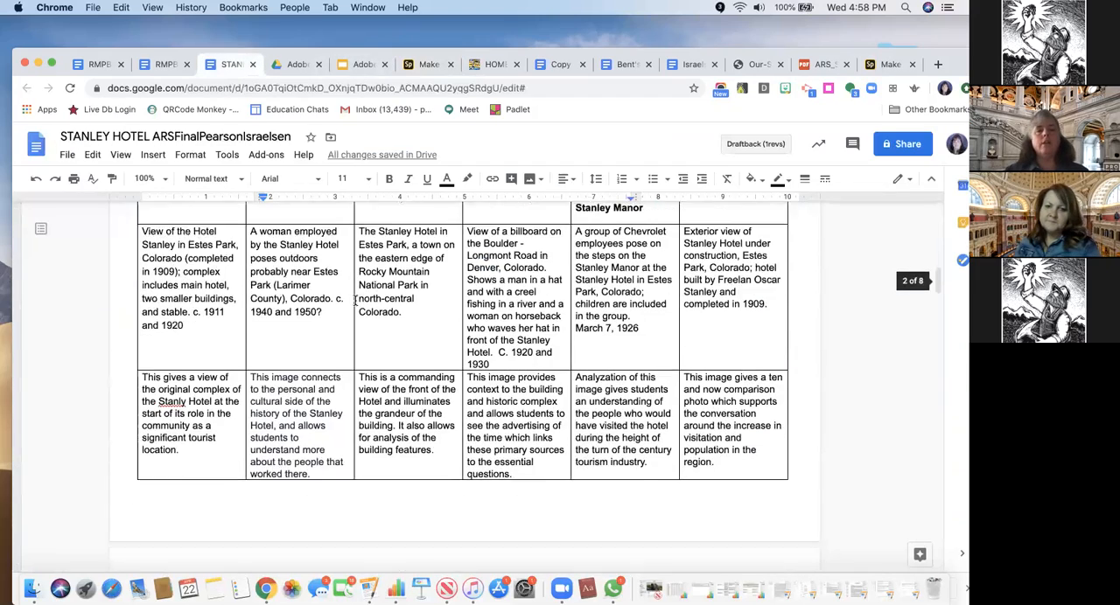
{"action": "scroll", "coordinate": [356, 301], "scroll_direction": "down", "scroll_amount": 2}
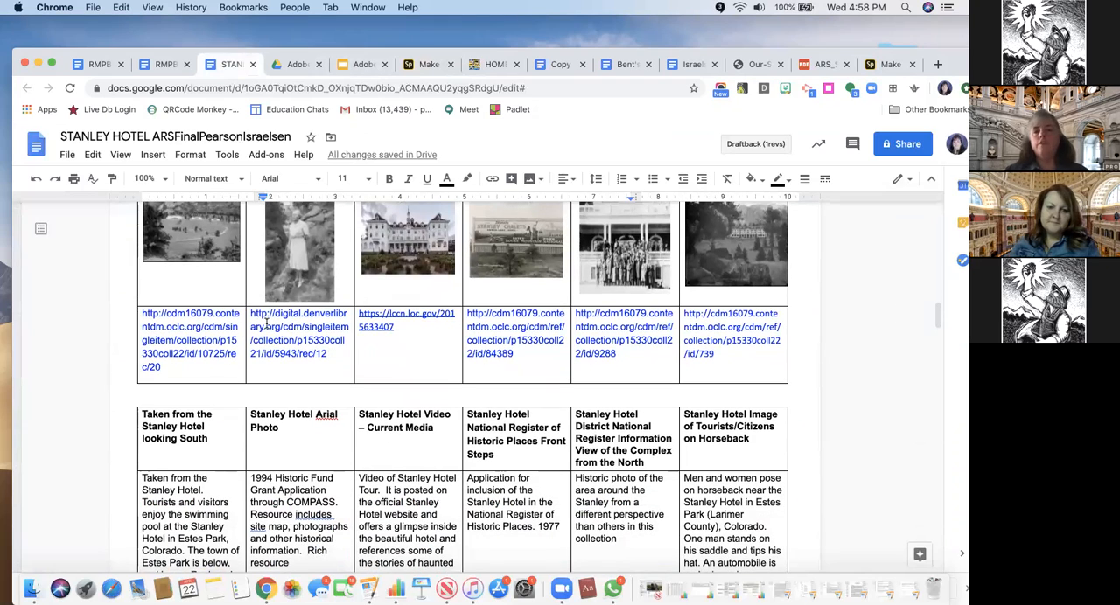
{"action": "left_click_drag", "start_coordinate": [394, 328], "coordinate": [359, 313]}
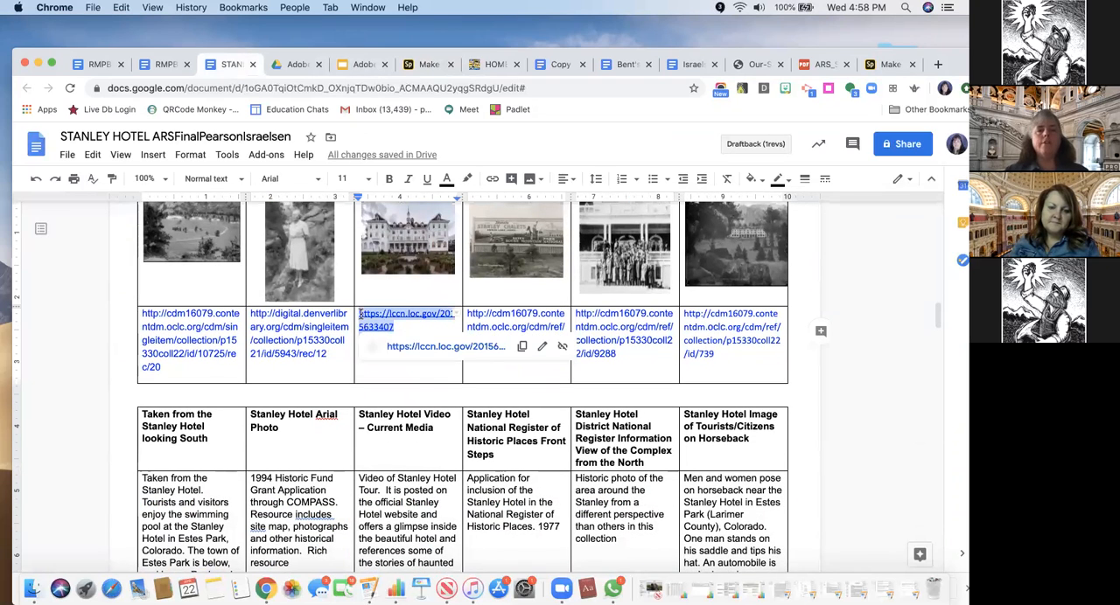
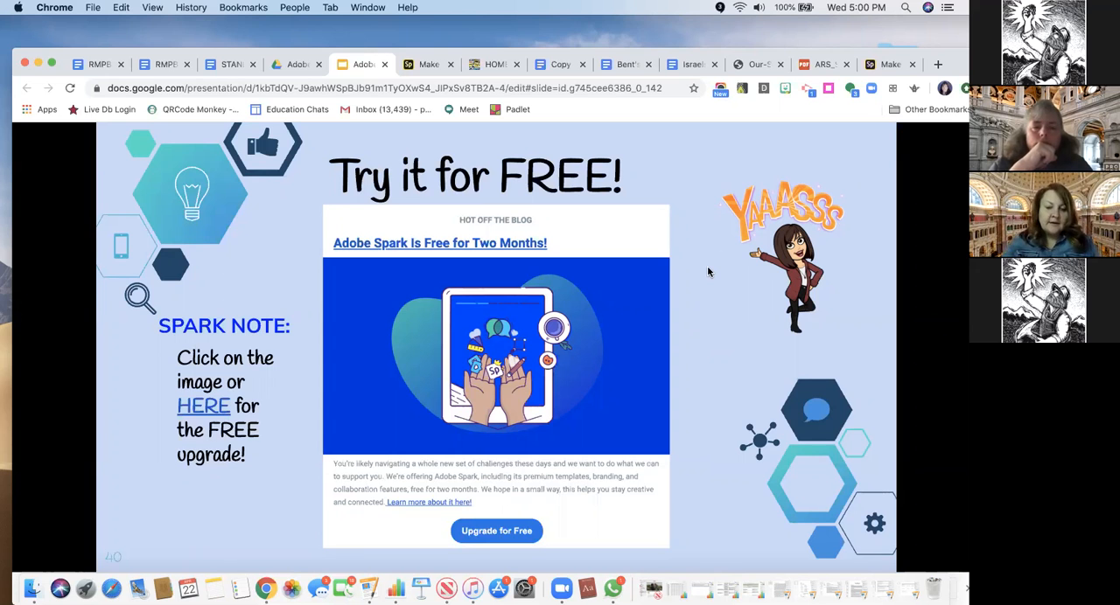
Go back through the Adobe Spark slideshow to the "Where Is It Now?" slide listing project and student examples
{"action": "key", "text": "Right"}
{"action": "key", "text": "Right"}
{"action": "key", "text": "Right"}
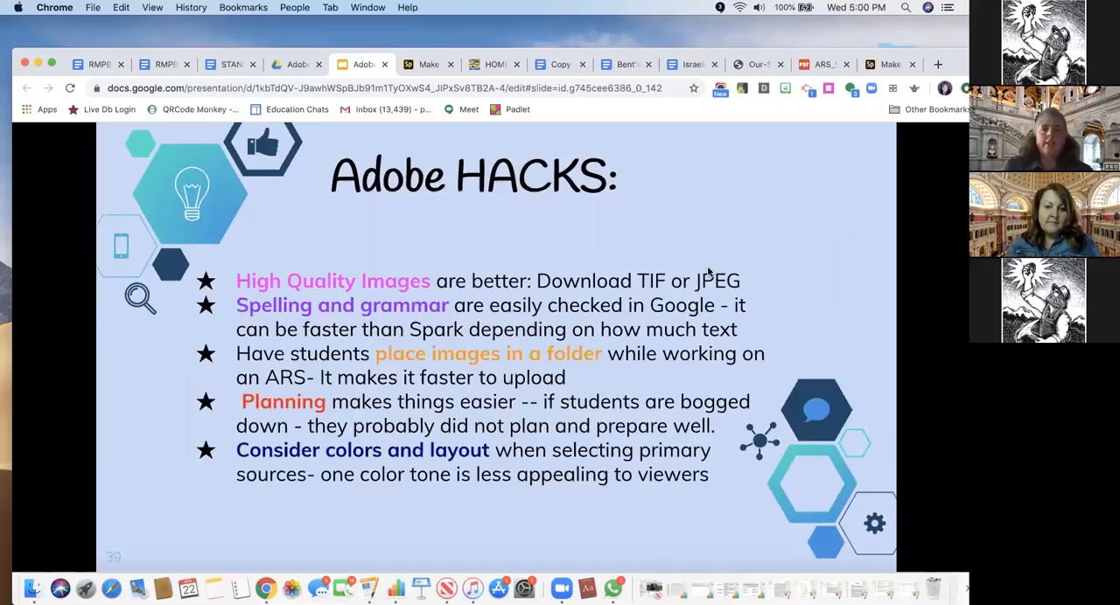
{"action": "key", "text": "Left"}
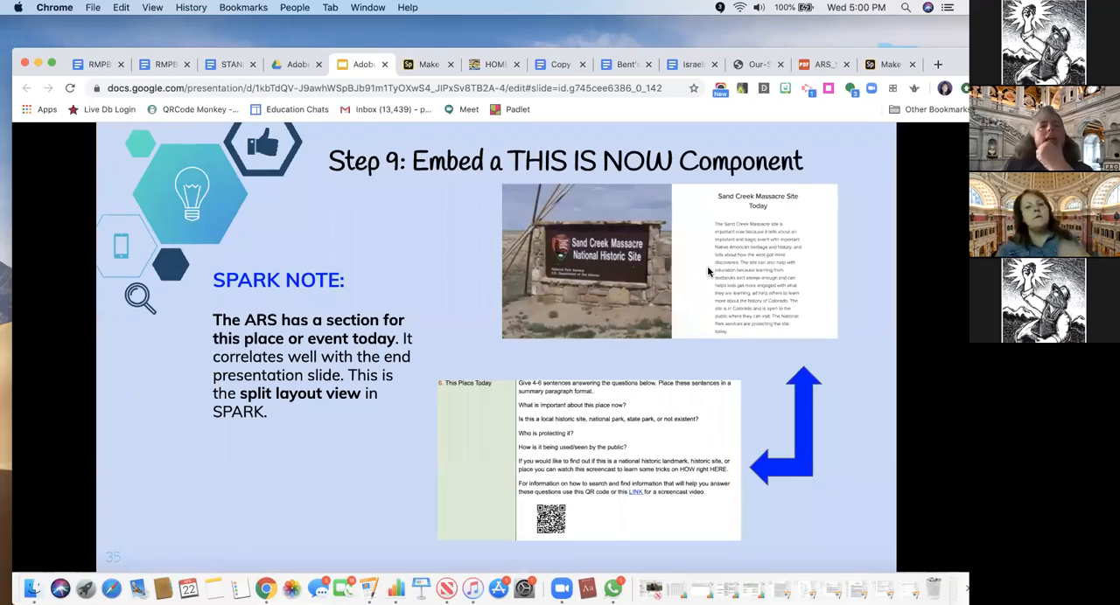
{"action": "key", "text": "Left"}
{"action": "key", "text": "Left"}
{"action": "key", "text": "Left"}
{"action": "key", "text": "Left"}
{"action": "key", "text": "Left"}
{"action": "key", "text": "Left"}
{"action": "key", "text": "Left"}
{"action": "key", "text": "Left"}
{"action": "key", "text": "Left"}
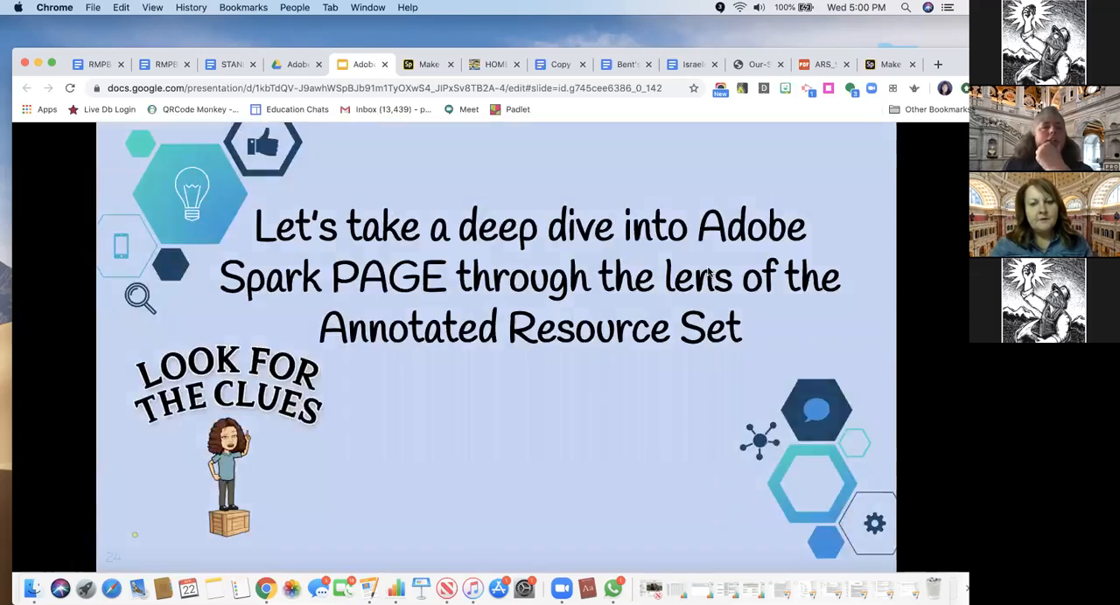
{"action": "key", "text": "Left"}
{"action": "key", "text": "Left"}
{"action": "key", "text": "Left"}
{"action": "key", "text": "Left"}
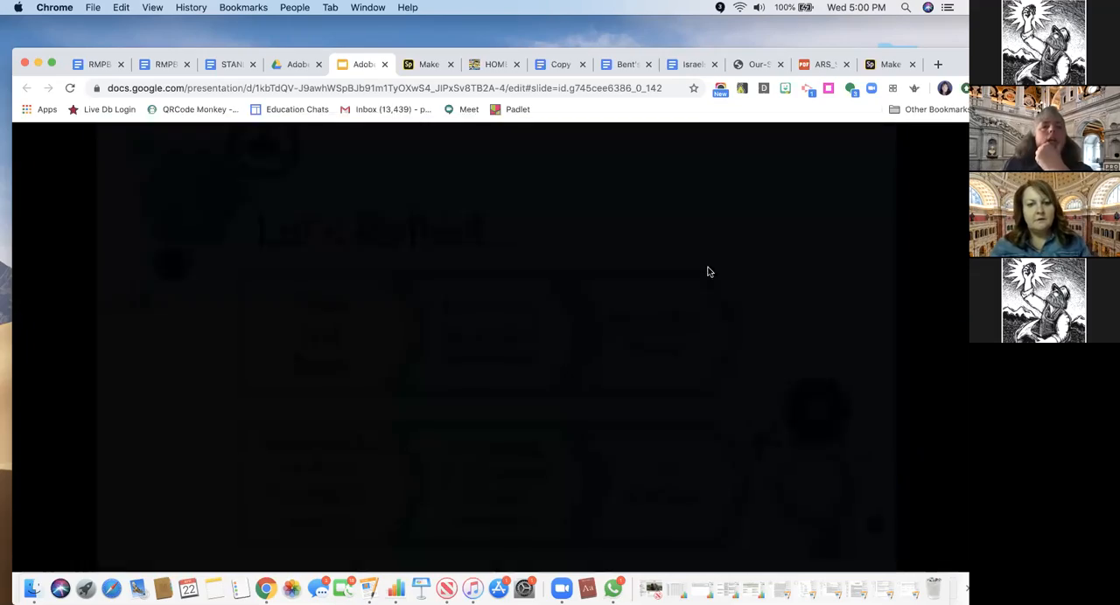
{"action": "key", "text": "Left"}
{"action": "key", "text": "Left"}
{"action": "key", "text": "Left"}
{"action": "key", "text": "Left"}
{"action": "key", "text": "Left"}
{"action": "key", "text": "Left"}
{"action": "key", "text": "Left"}
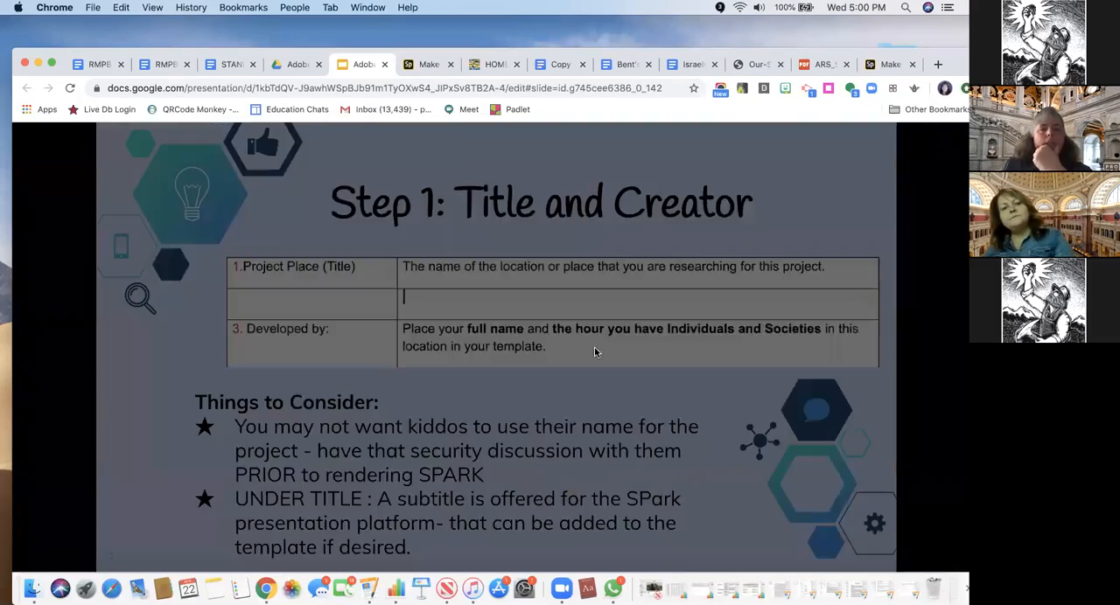
{"action": "key", "text": "Left"}
{"action": "key", "text": "Left"}
{"action": "key", "text": "Left"}
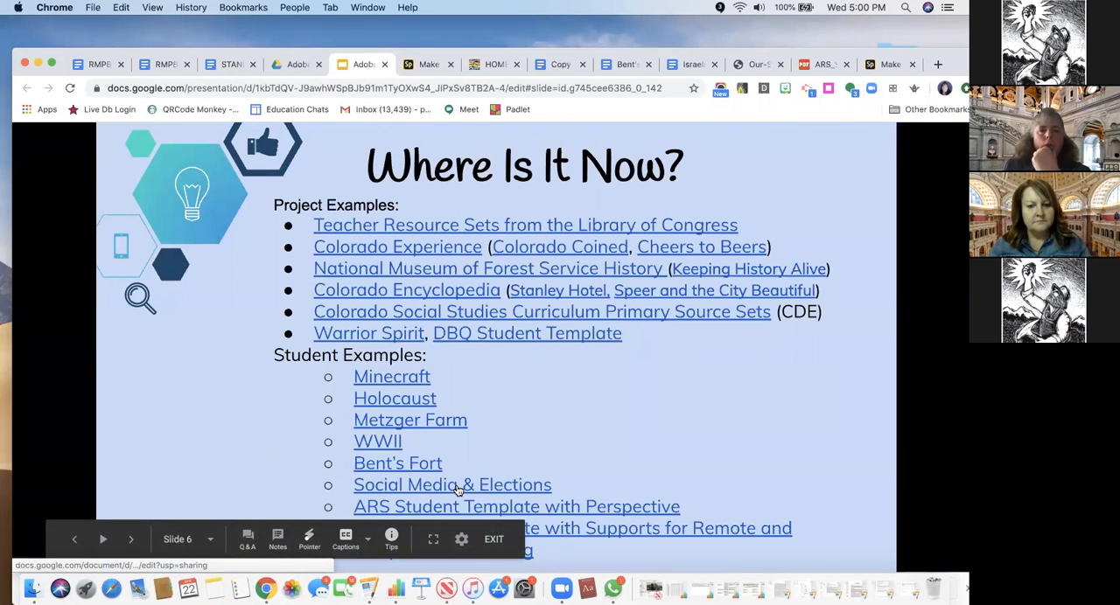
Open the Metzger Farm student example and look through its importance-of-resource table, thumbnail pictures and resource links
{"action": "left_click", "coordinate": [441, 420]}
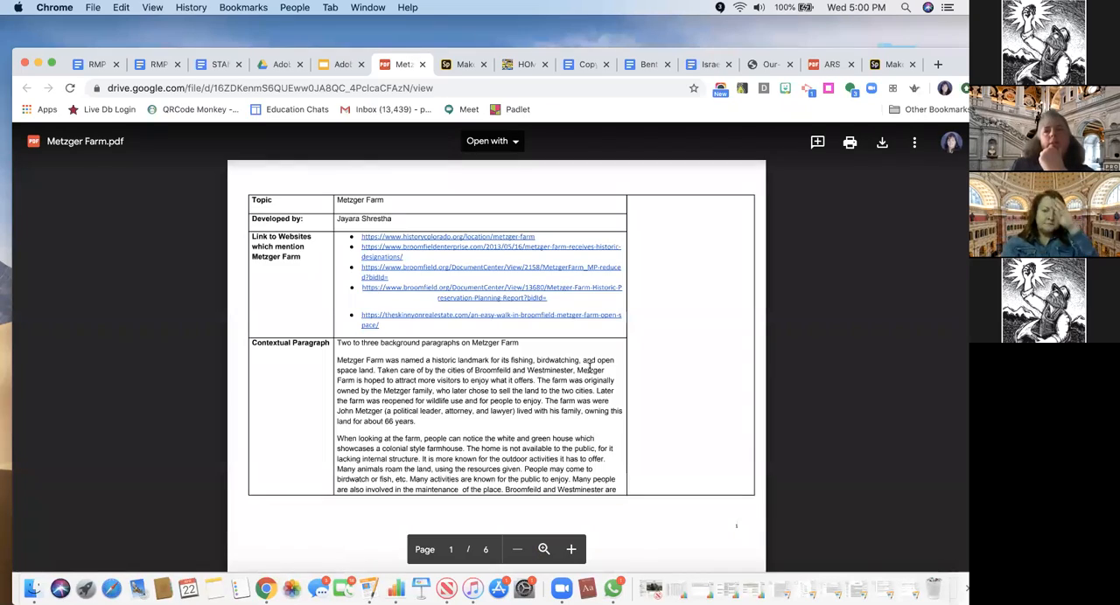
{"action": "scroll", "coordinate": [590, 369], "scroll_direction": "down", "scroll_amount": 20}
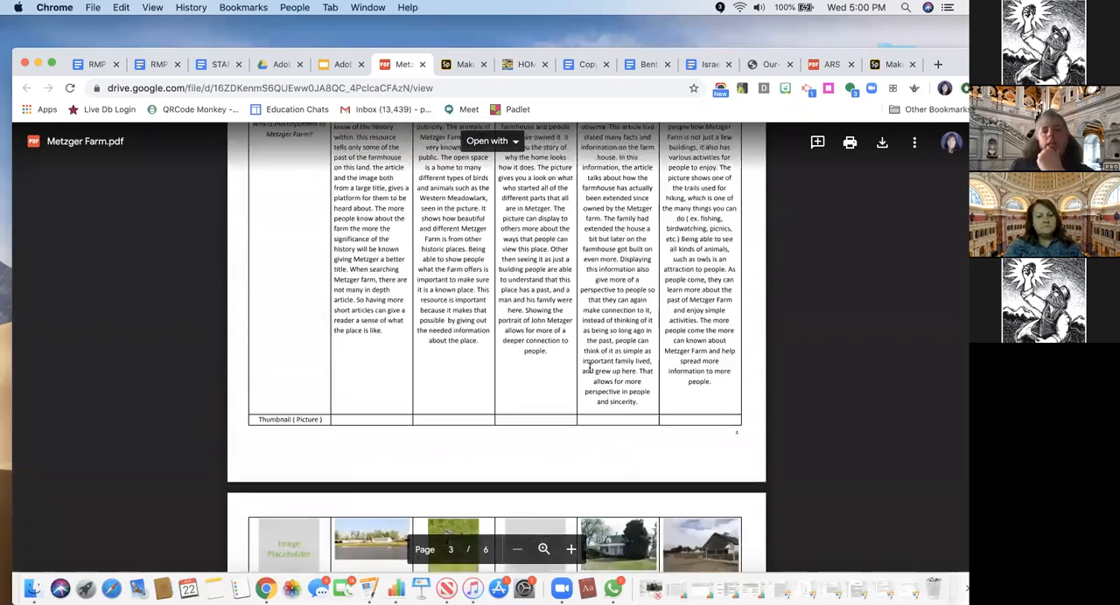
{"action": "scroll", "coordinate": [590, 368], "scroll_direction": "up", "scroll_amount": 5}
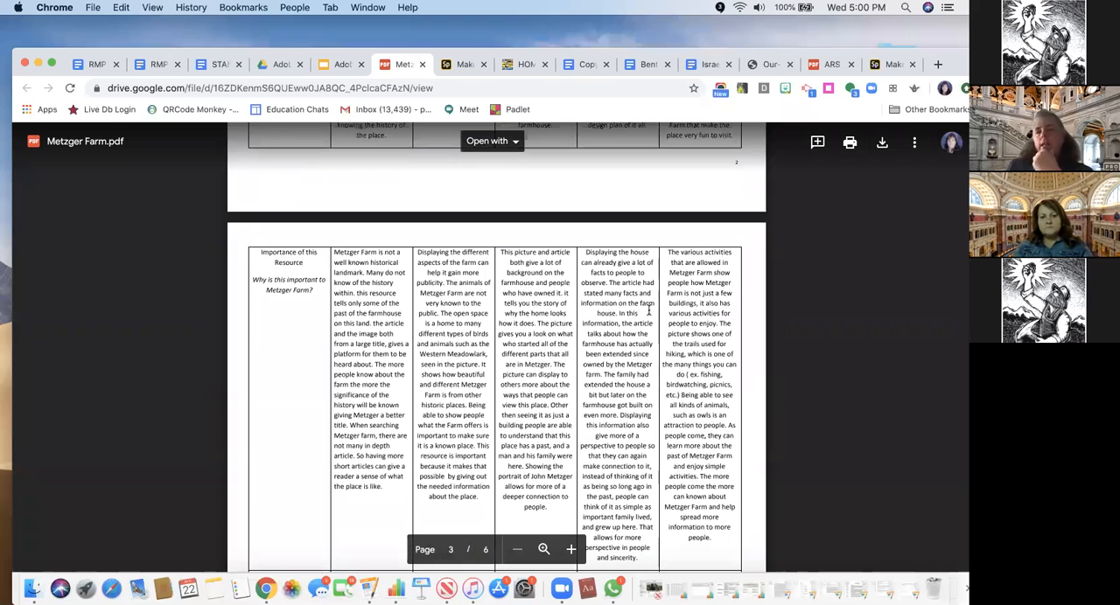
{"action": "scroll", "coordinate": [662, 317], "scroll_direction": "down", "scroll_amount": 6}
{"action": "scroll", "coordinate": [700, 308], "scroll_direction": "up", "scroll_amount": 2}
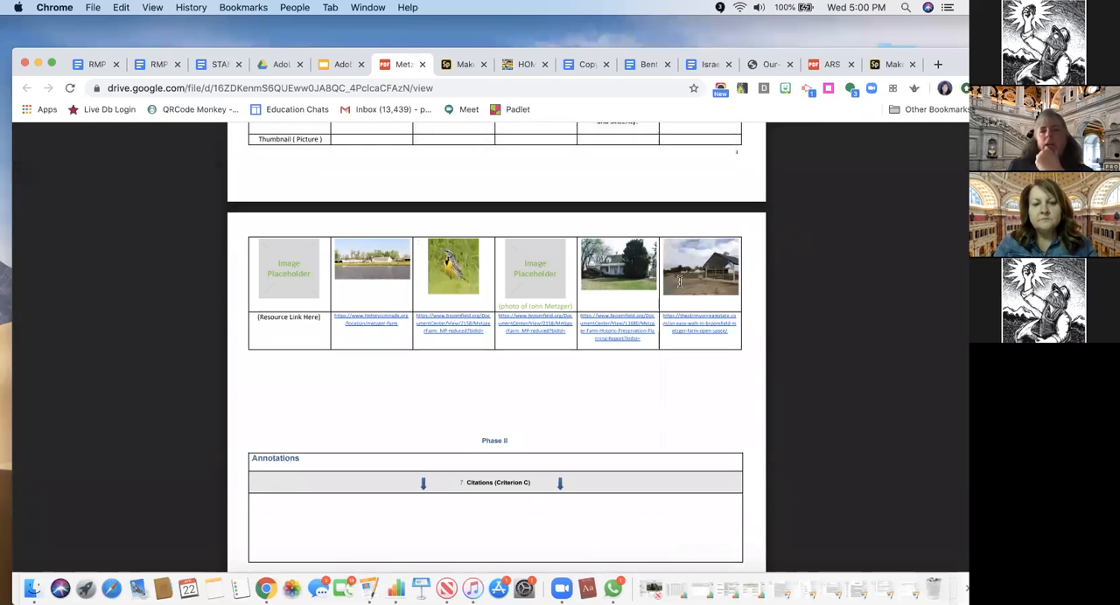
{"action": "scroll", "coordinate": [665, 298], "scroll_direction": "up", "scroll_amount": 6}
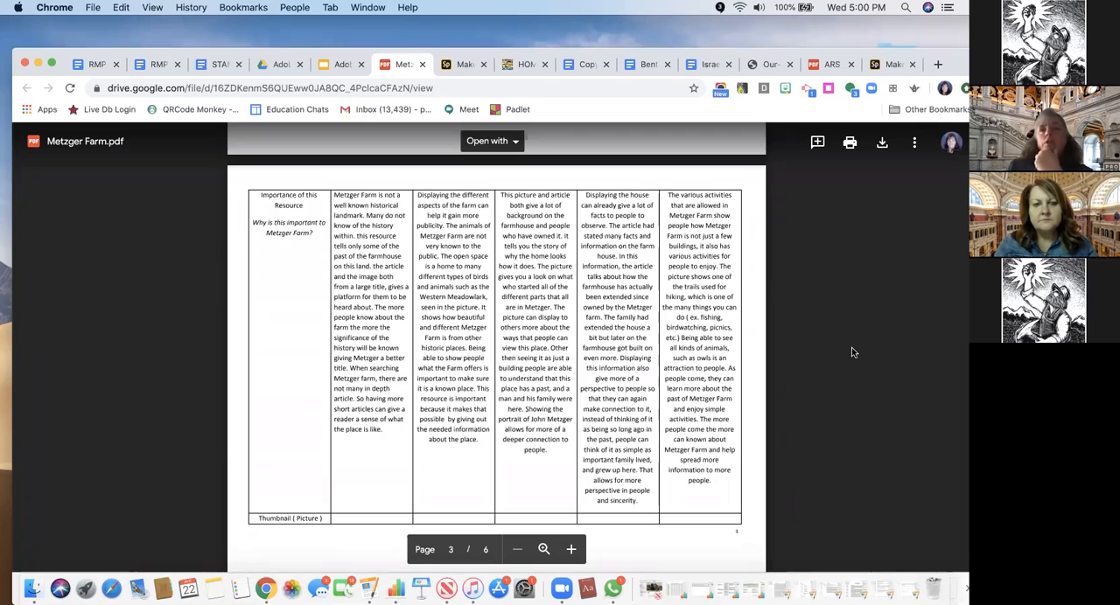
Switch to Adobe Spark, leave the page being edited for the home screen, and move the browser window up the desktop
{"action": "left_click", "coordinate": [462, 67]}
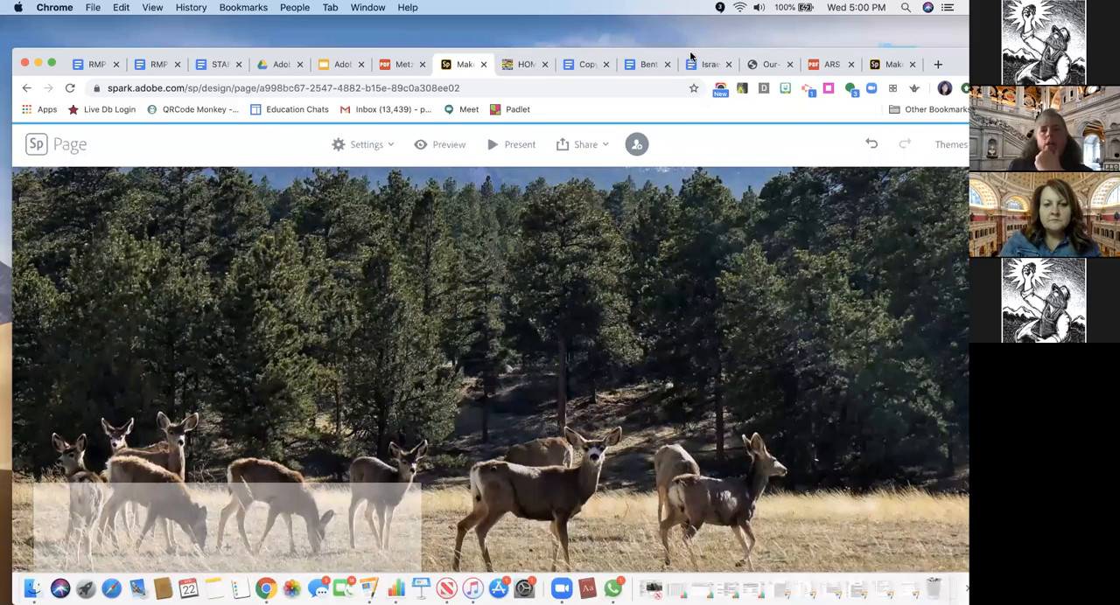
{"action": "left_click_drag", "start_coordinate": [689, 56], "coordinate": [690, 136]}
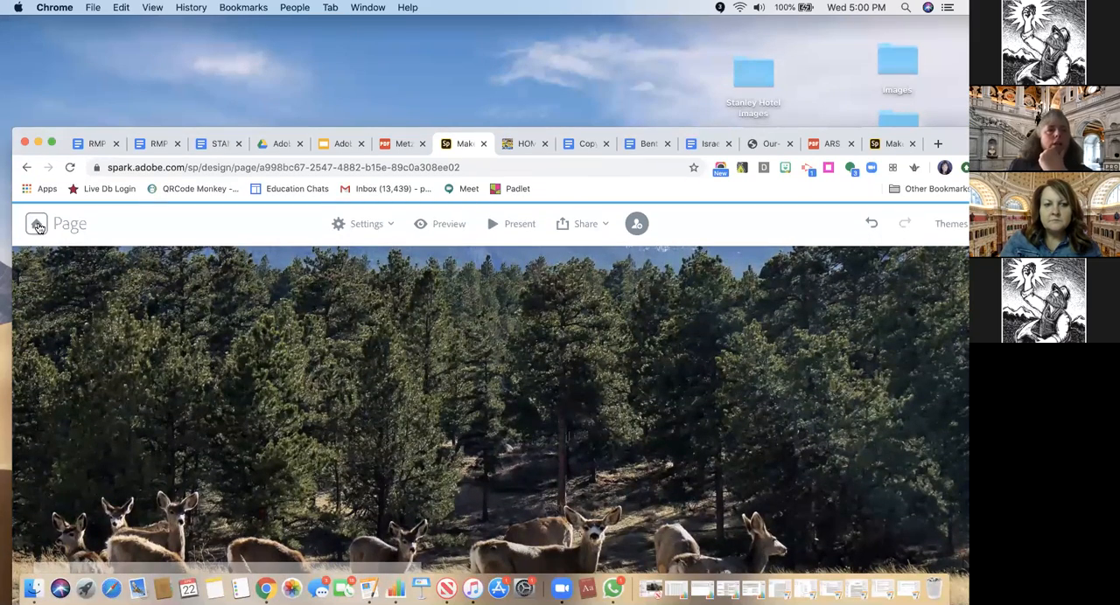
{"action": "left_click", "coordinate": [37, 225]}
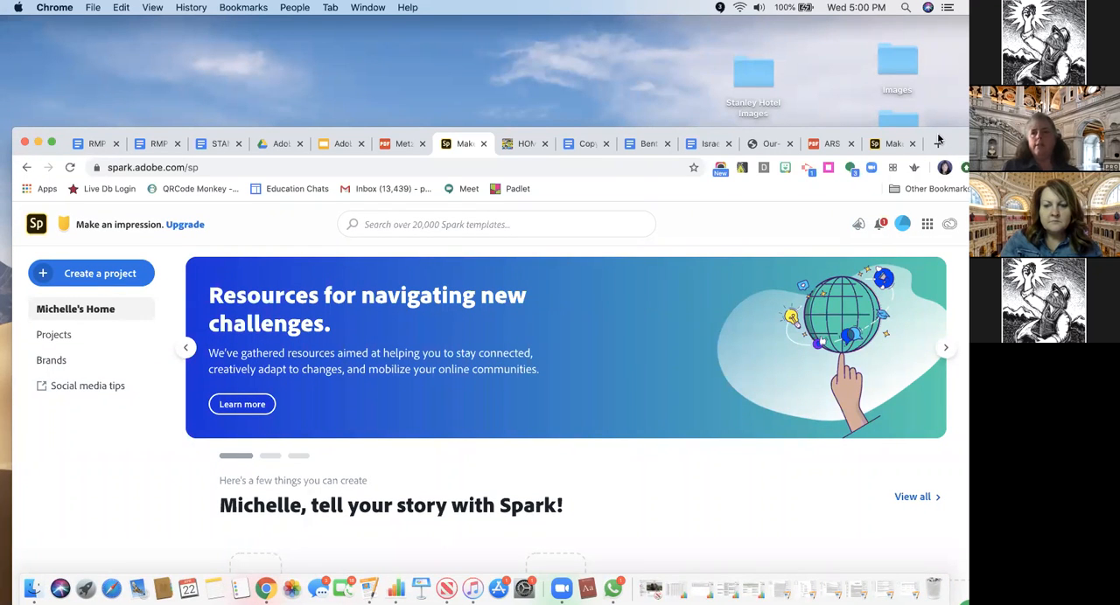
{"action": "left_click_drag", "start_coordinate": [932, 123], "coordinate": [930, 72]}
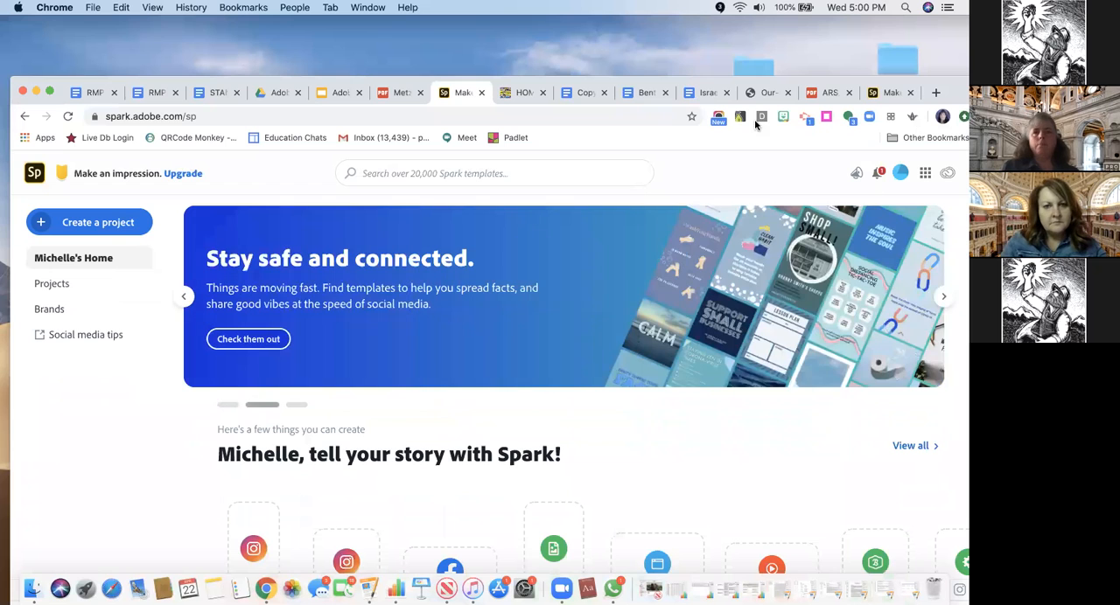
{"action": "left_click_drag", "start_coordinate": [794, 81], "coordinate": [791, 37]}
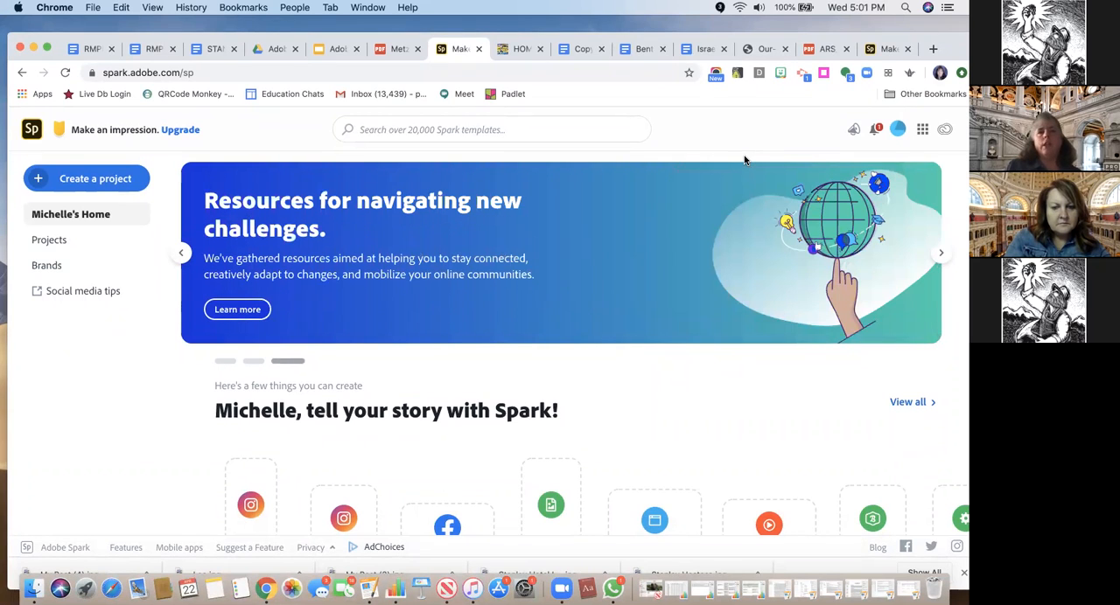
Find the "Bents Fort and The Santa Fe Trail" page among the saved projects and open it for editing
{"action": "left_click", "coordinate": [51, 241]}
{"action": "scroll", "coordinate": [542, 337], "scroll_direction": "down", "scroll_amount": 5}
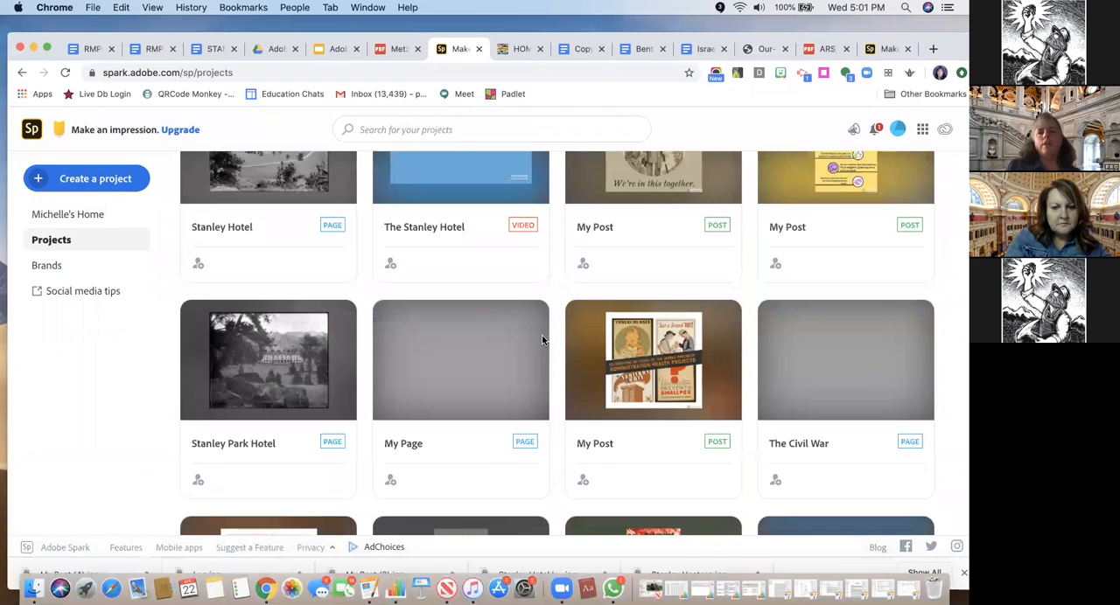
{"action": "scroll", "coordinate": [543, 341], "scroll_direction": "down", "scroll_amount": 6}
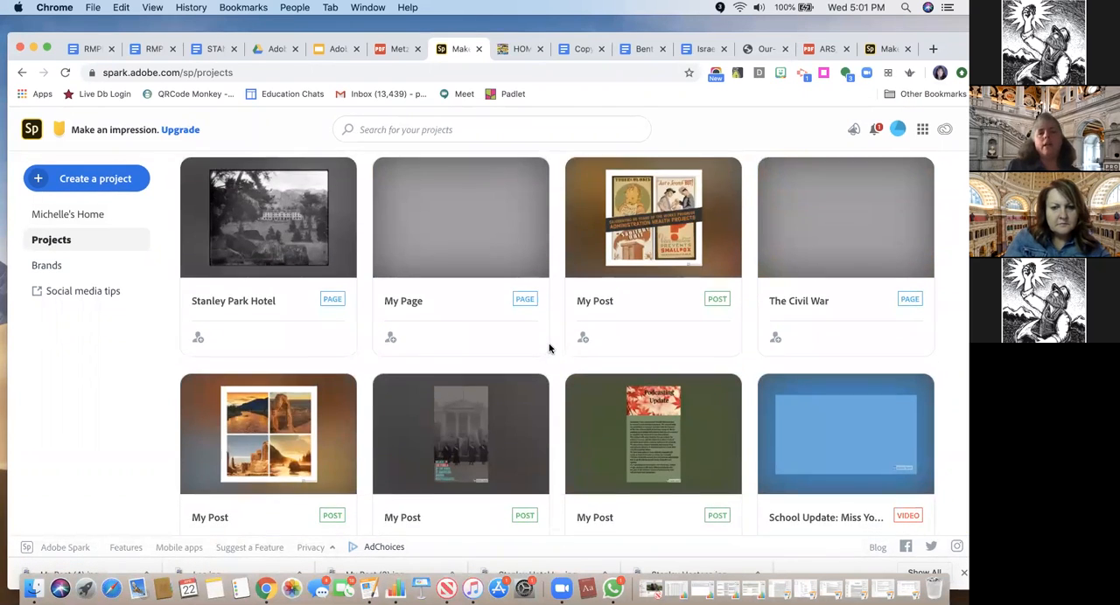
{"action": "scroll", "coordinate": [550, 348], "scroll_direction": "down", "scroll_amount": 3}
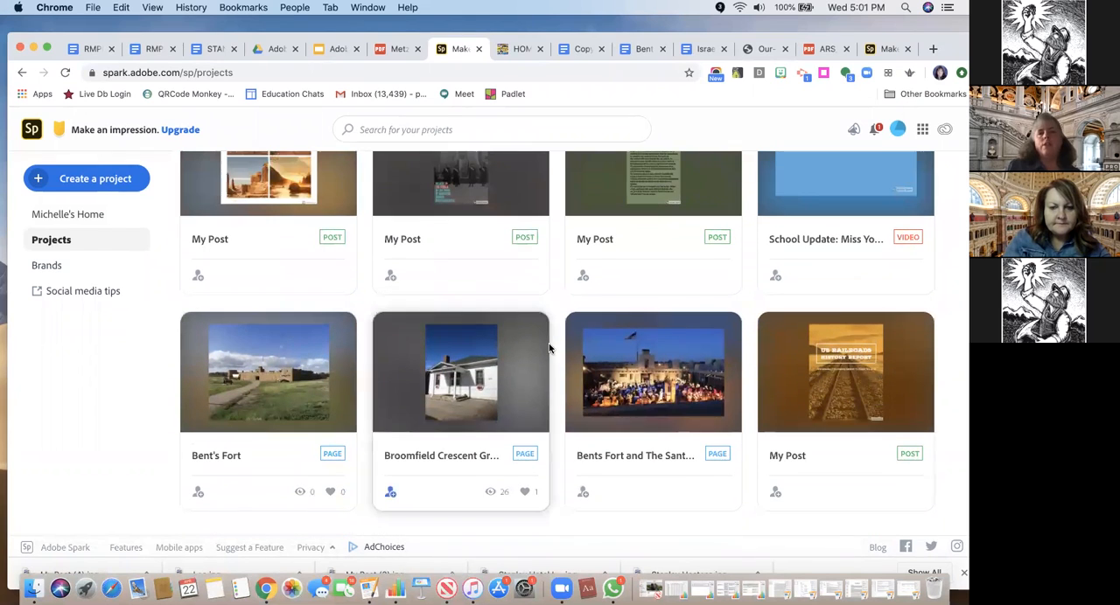
{"action": "mouse_move", "coordinate": [460, 411]}
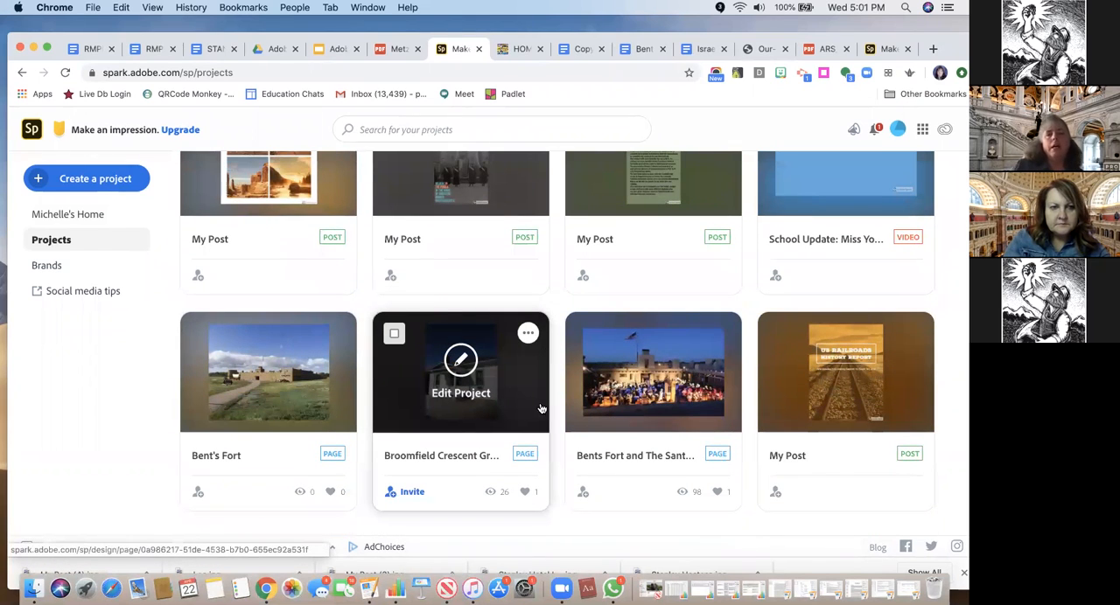
{"action": "left_click", "coordinate": [612, 403]}
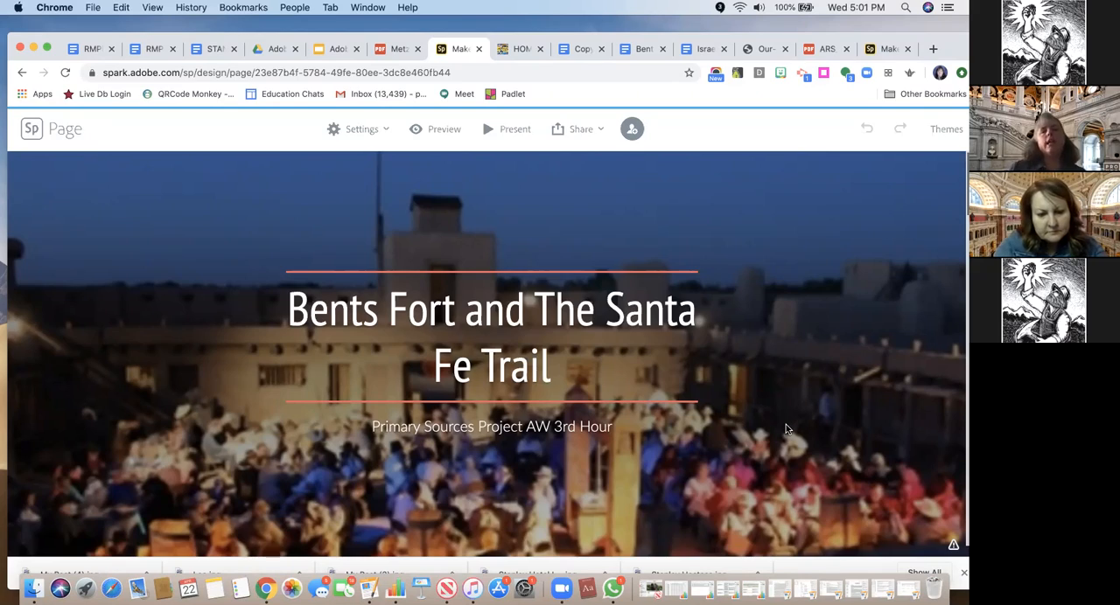
Examine the Bents Fort page's glideshow text, captioned photos and building survey plans section to see how the example is laid out
{"action": "scroll", "coordinate": [785, 424], "scroll_direction": "down", "scroll_amount": 5}
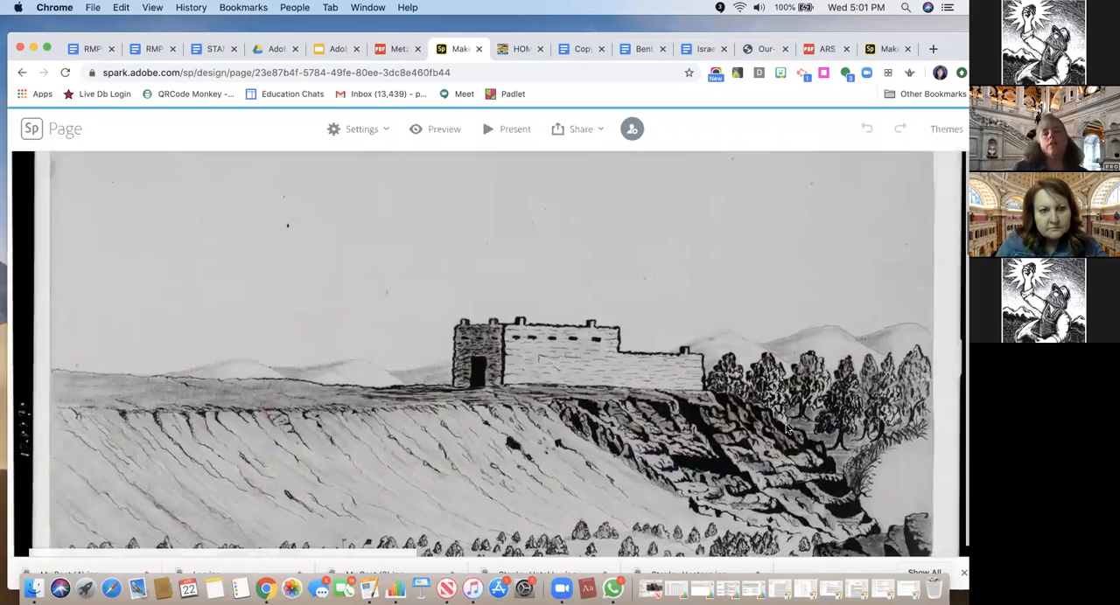
{"action": "scroll", "coordinate": [786, 428], "scroll_direction": "down", "scroll_amount": 5}
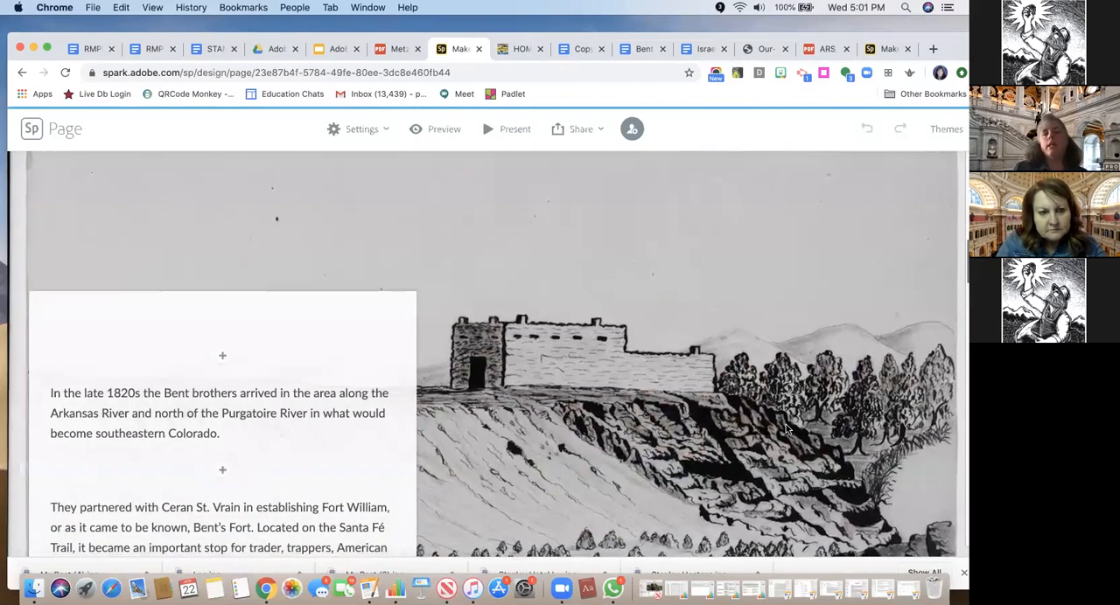
{"action": "scroll", "coordinate": [325, 430], "scroll_direction": "down", "scroll_amount": 5}
{"action": "scroll", "coordinate": [324, 430], "scroll_direction": "up", "scroll_amount": 3}
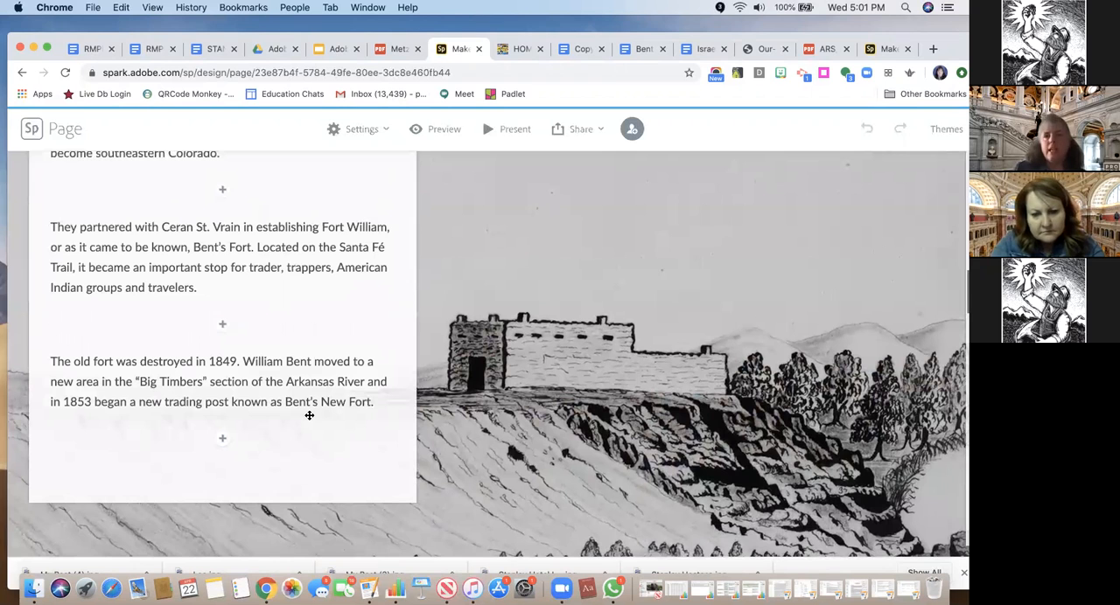
{"action": "scroll", "coordinate": [496, 398], "scroll_direction": "down", "scroll_amount": 5}
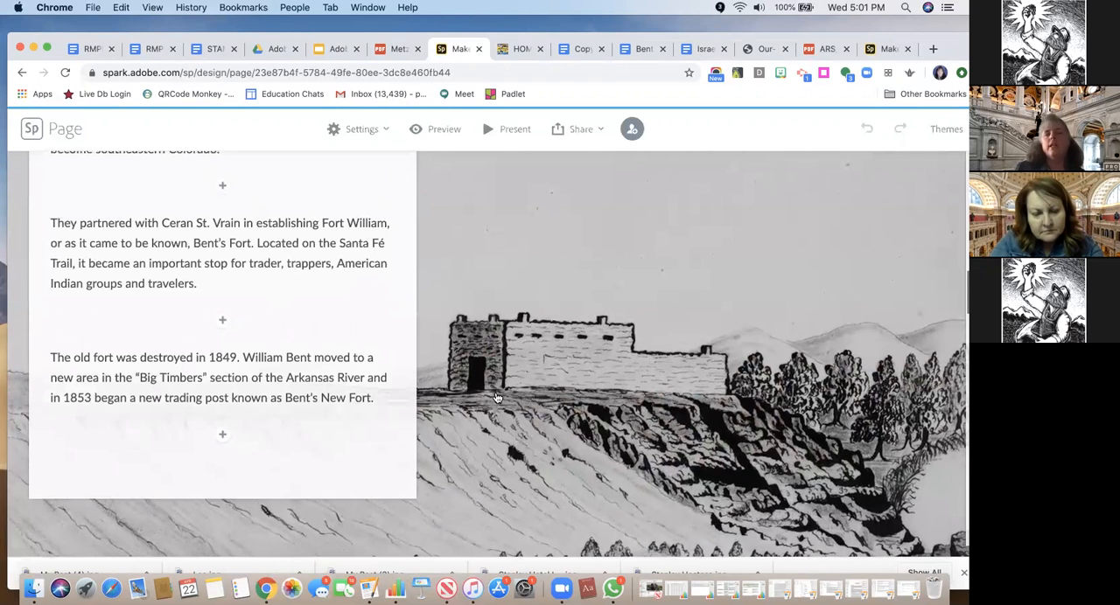
{"action": "scroll", "coordinate": [496, 398], "scroll_direction": "down", "scroll_amount": 10}
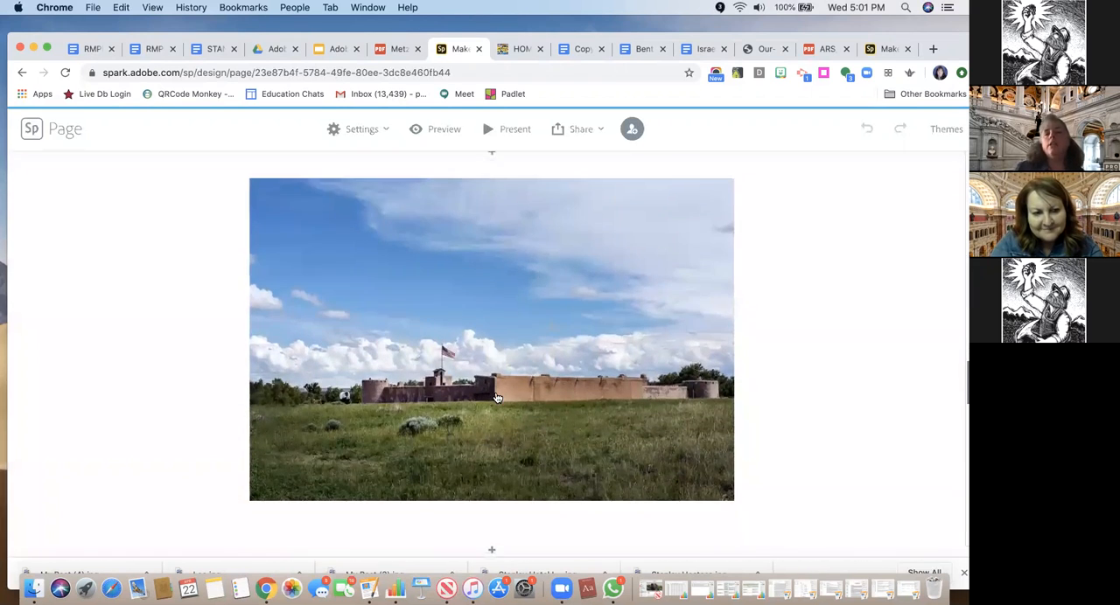
{"action": "scroll", "coordinate": [496, 398], "scroll_direction": "down", "scroll_amount": 15}
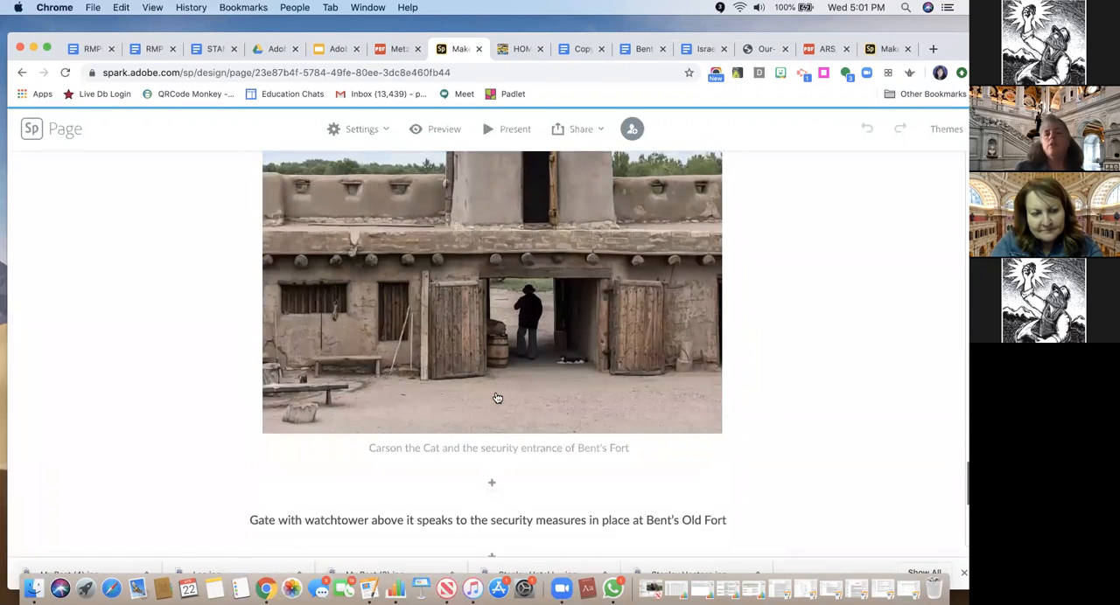
{"action": "scroll", "coordinate": [497, 398], "scroll_direction": "down", "scroll_amount": 8}
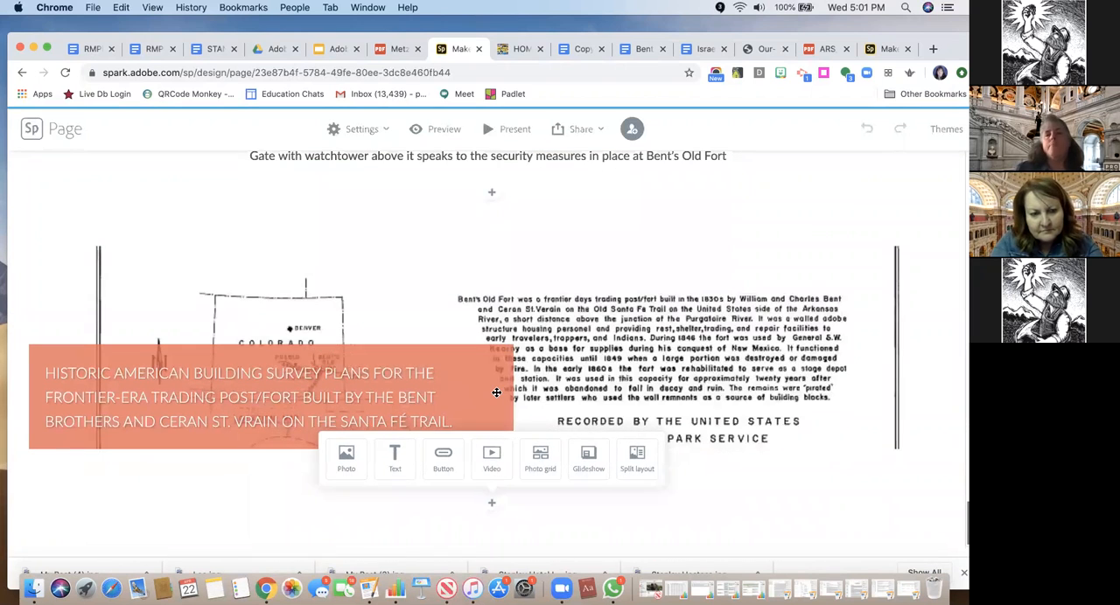
{"action": "scroll", "coordinate": [496, 393], "scroll_direction": "up", "scroll_amount": 2}
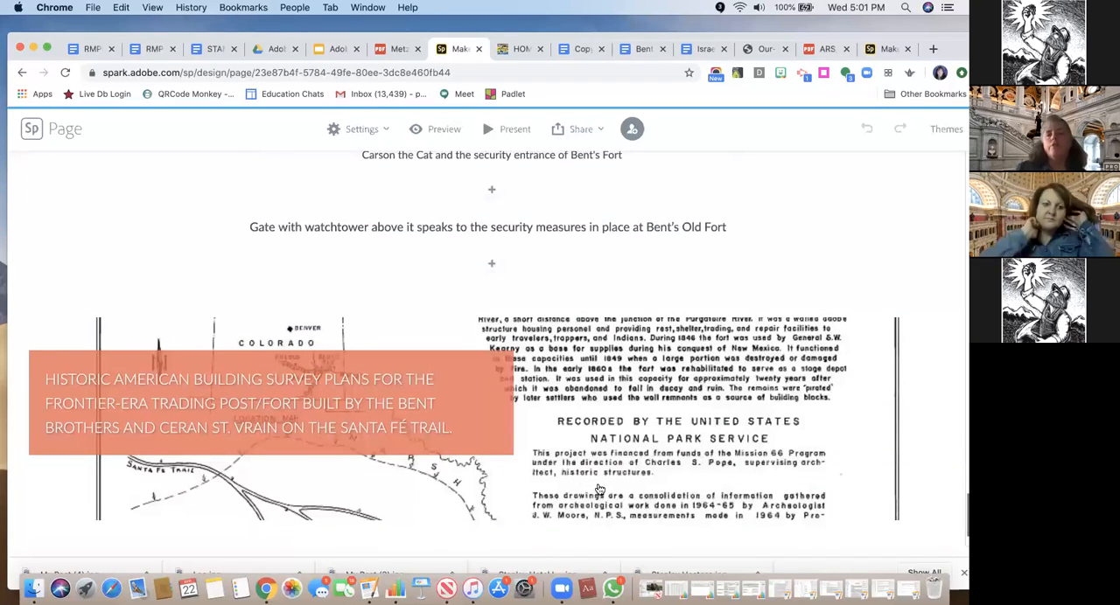
{"action": "scroll", "coordinate": [600, 490], "scroll_direction": "up", "scroll_amount": 2}
{"action": "scroll", "coordinate": [600, 490], "scroll_direction": "down", "scroll_amount": 3}
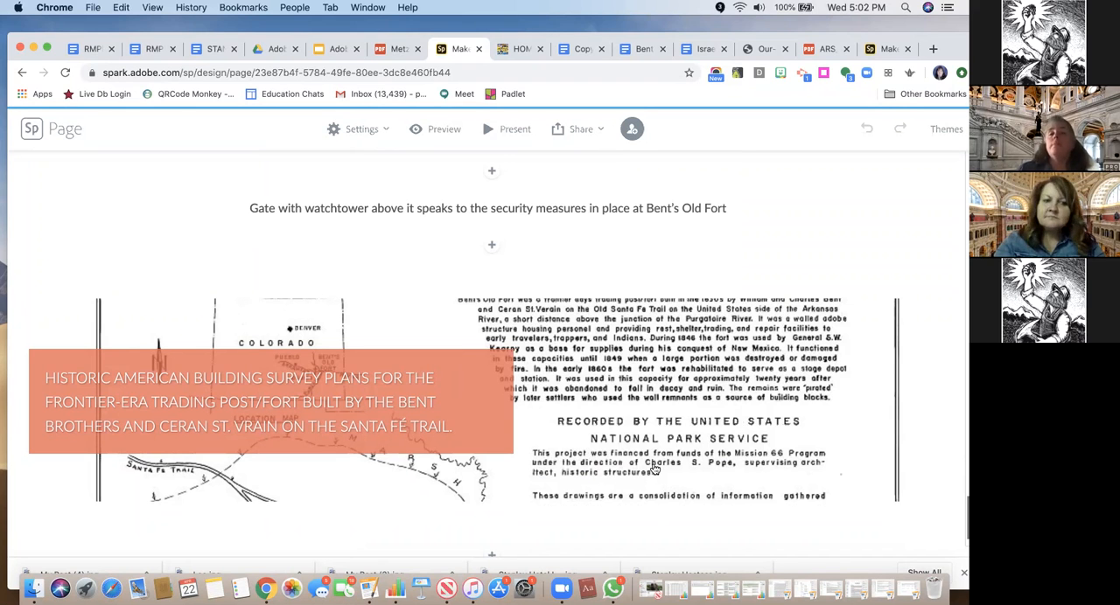
{"action": "scroll", "coordinate": [654, 470], "scroll_direction": "down", "scroll_amount": 2}
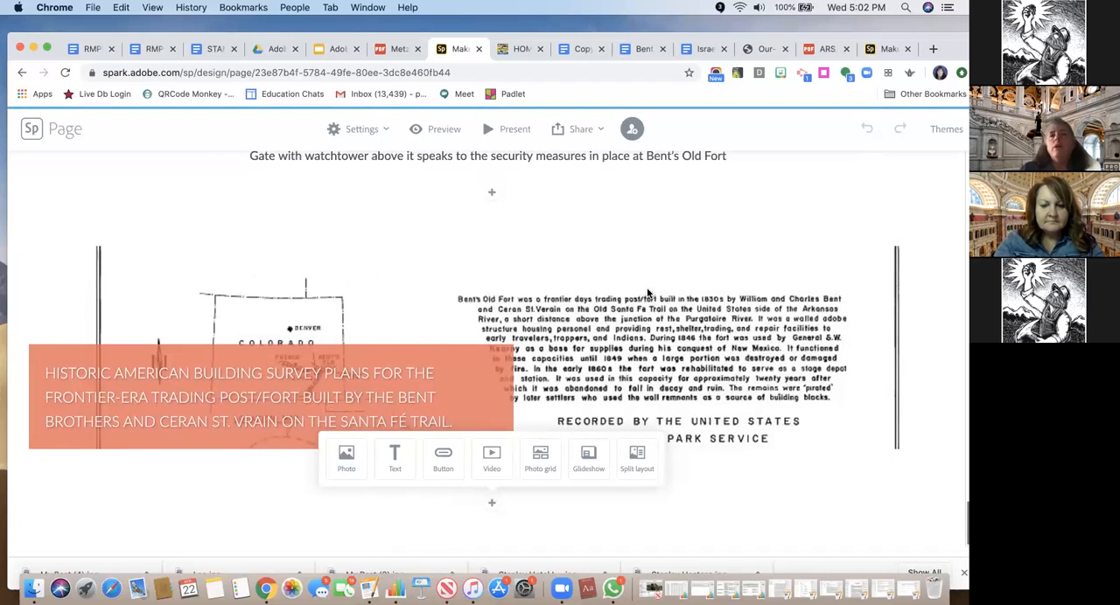
{"action": "scroll", "coordinate": [153, 173], "scroll_direction": "up", "scroll_amount": 5}
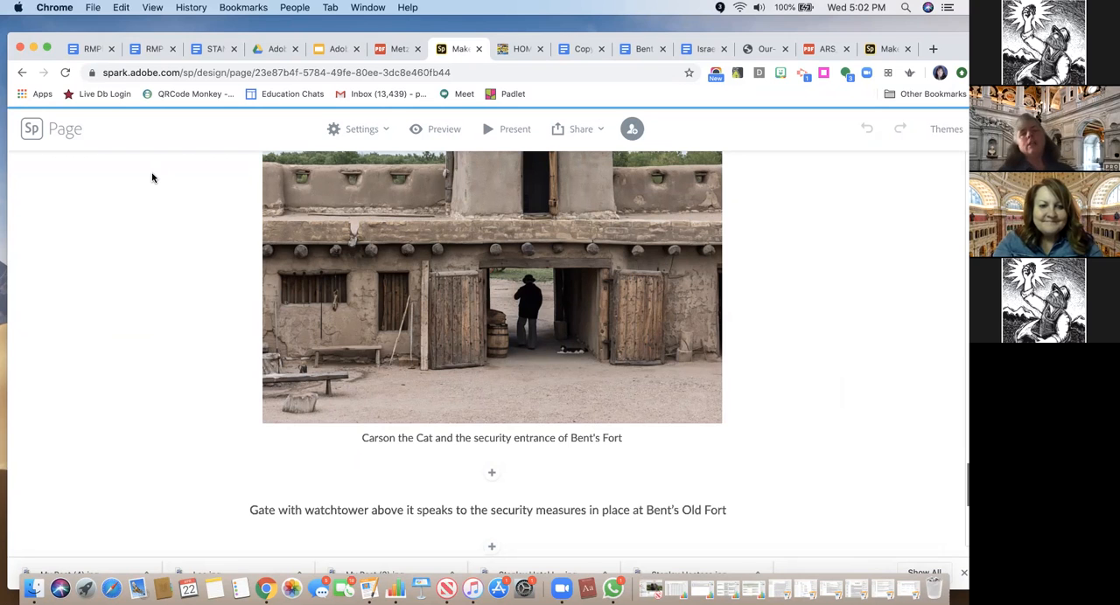
{"action": "scroll", "coordinate": [151, 178], "scroll_direction": "down", "scroll_amount": 10}
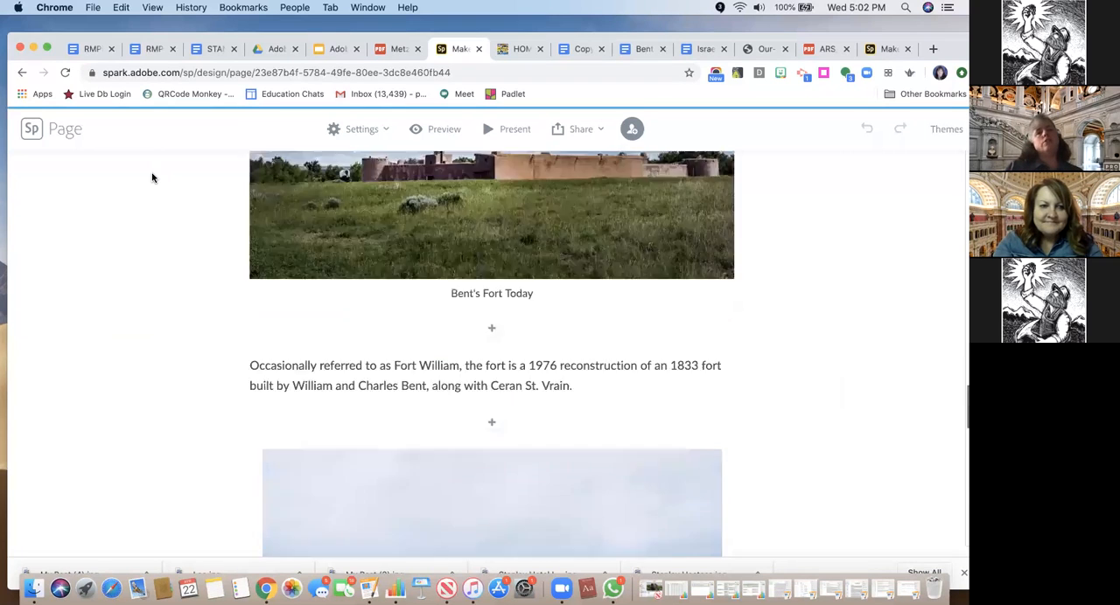
Leave the Bents Fort page and return to the list of saved projects
{"action": "left_click", "coordinate": [32, 131]}
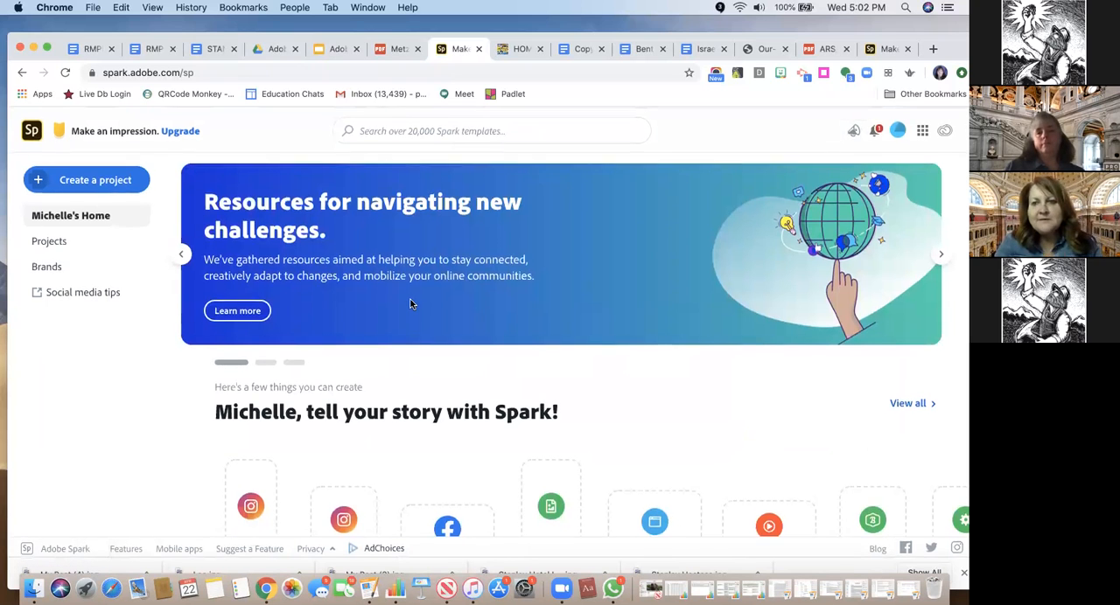
{"action": "left_click", "coordinate": [63, 249]}
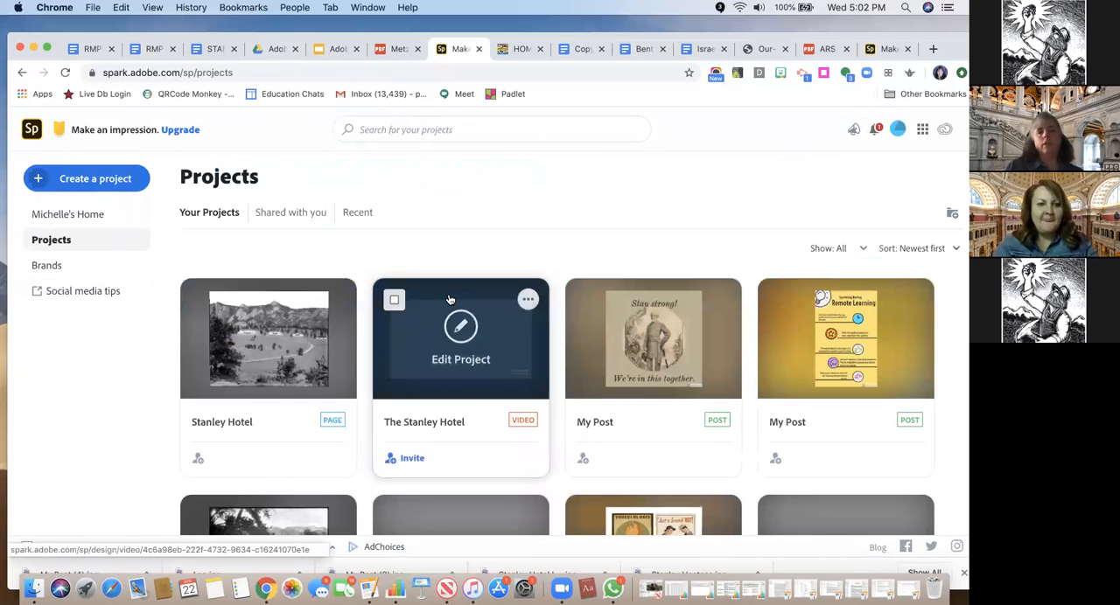